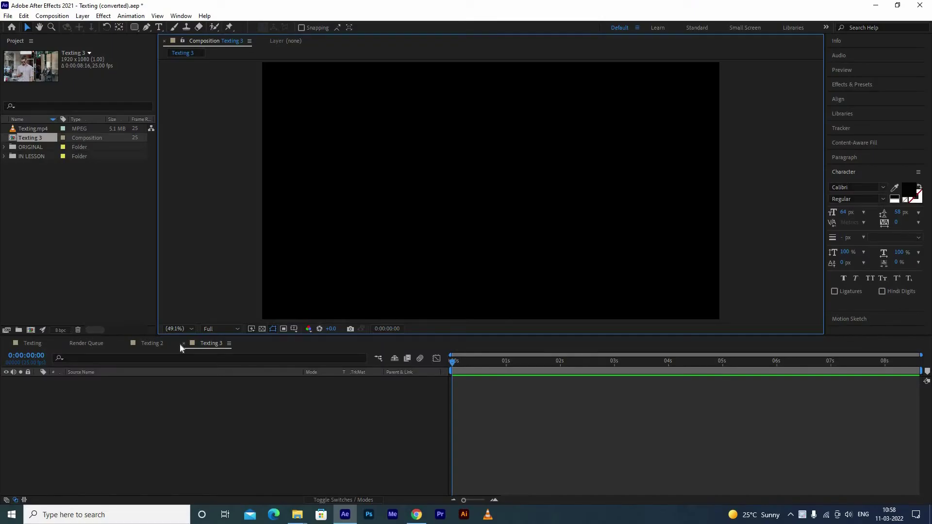
Close and delete the empty Texting 3 composition
left_click(183, 344)
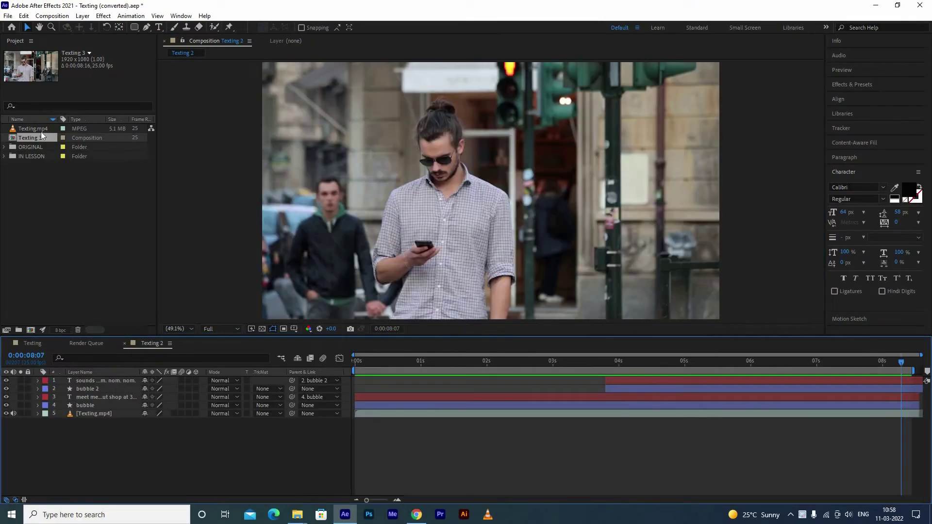
left_click(39, 138, "ctrl")
left_click(39, 138)
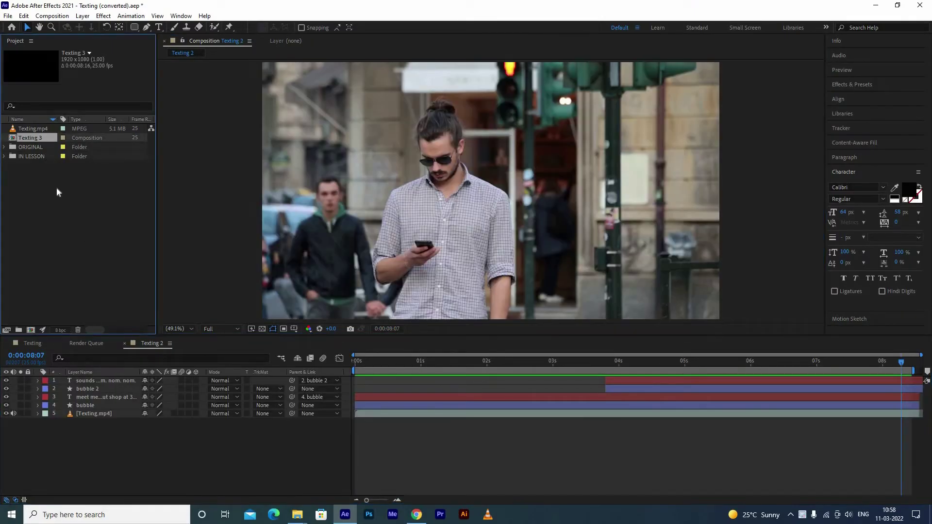
key("Delete")
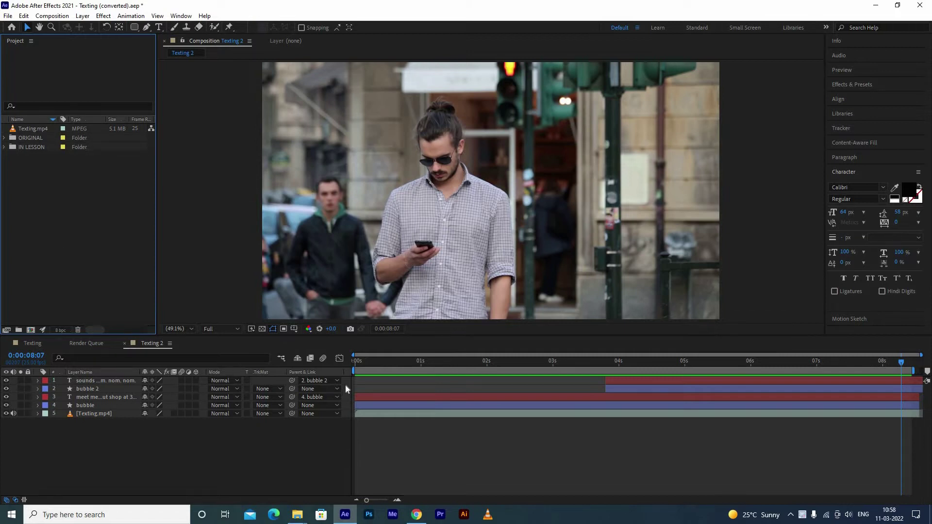
Preview the Texting 2 bubble animation, then make a new Texting 3 composition from Texting.mp4
left_click(362, 367)
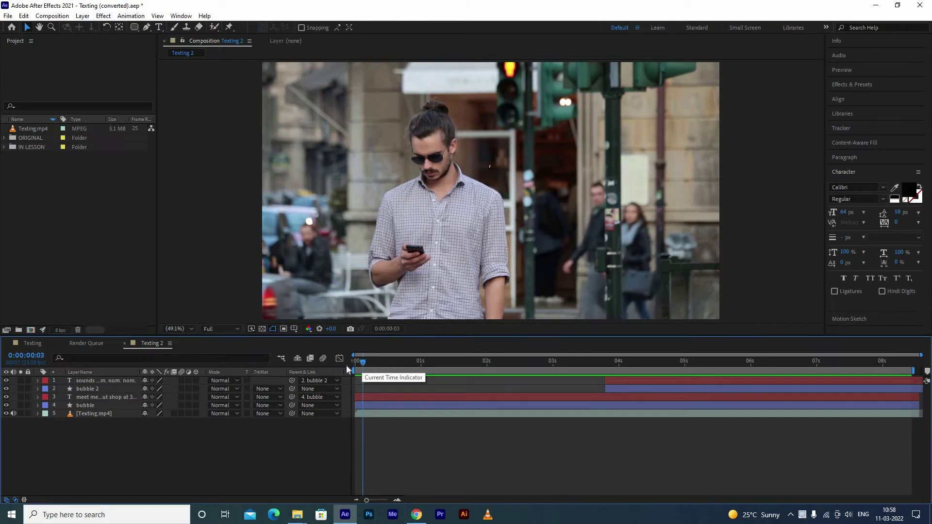
key("Home")
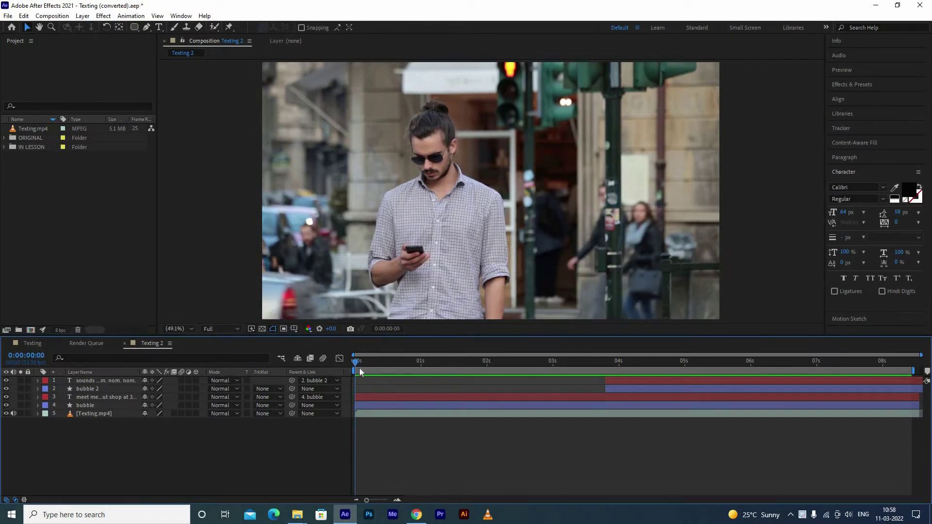
key("space")
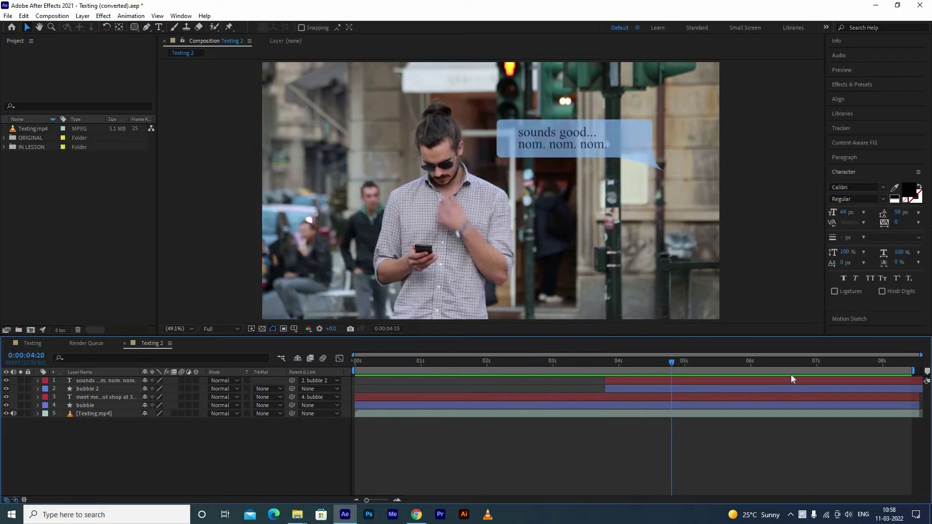
left_click(487, 363)
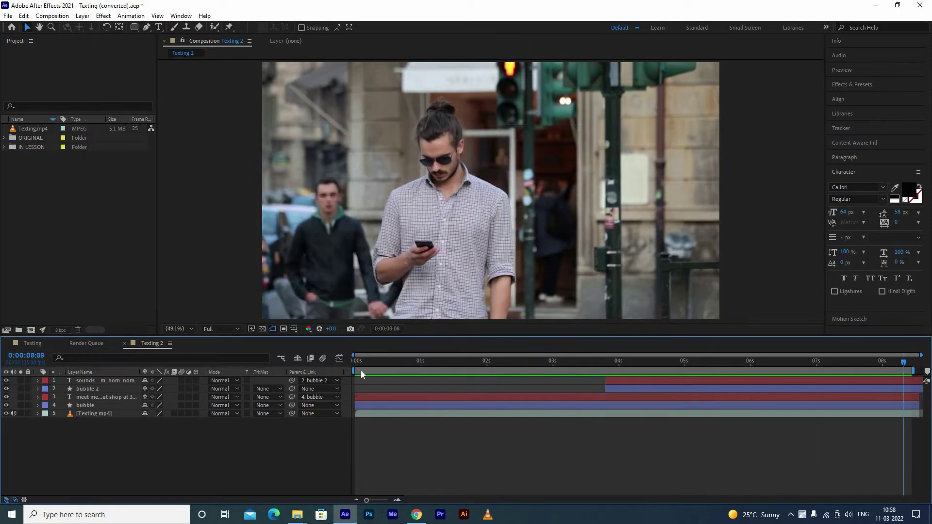
key("space")
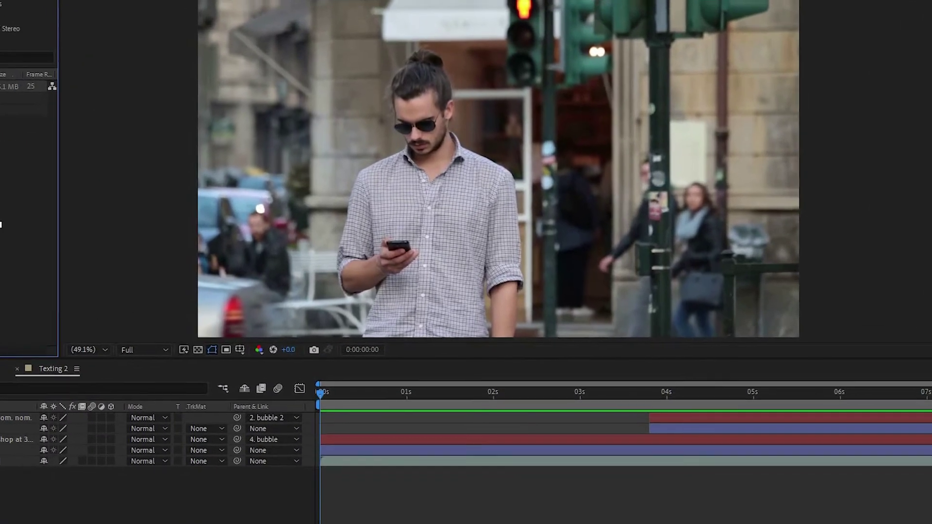
left_click_drag(15, 101, 15, 209)
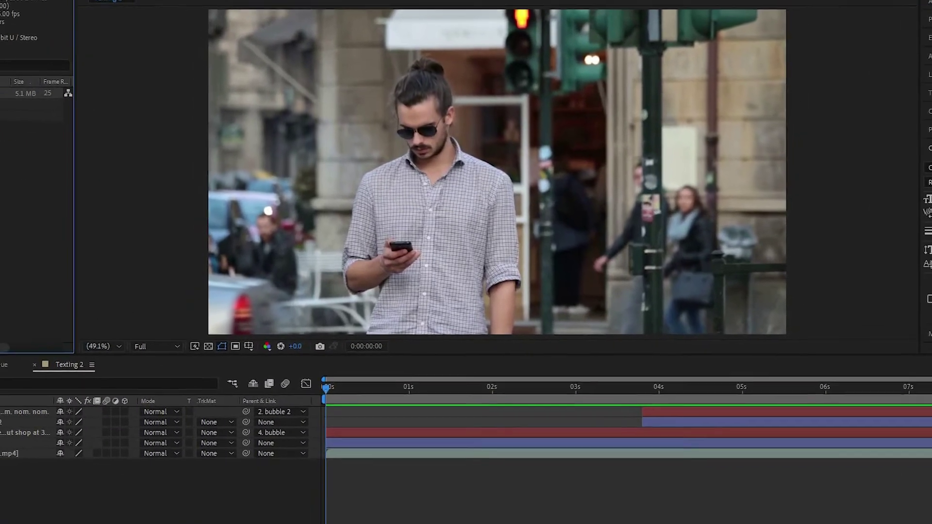
left_click_drag(78, 218, 27, 331)
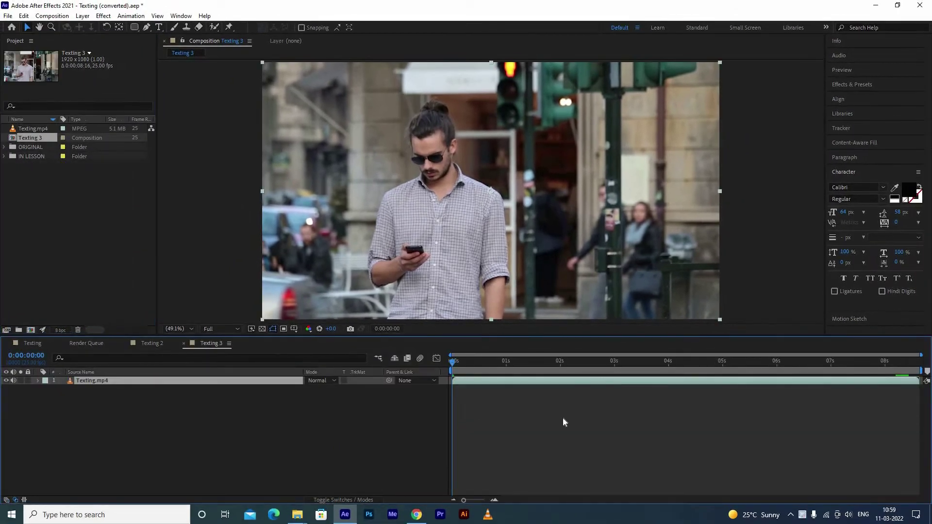
Draw a white rectangle on a new shape layer in the upper right, beside the man's head
left_click(535, 389)
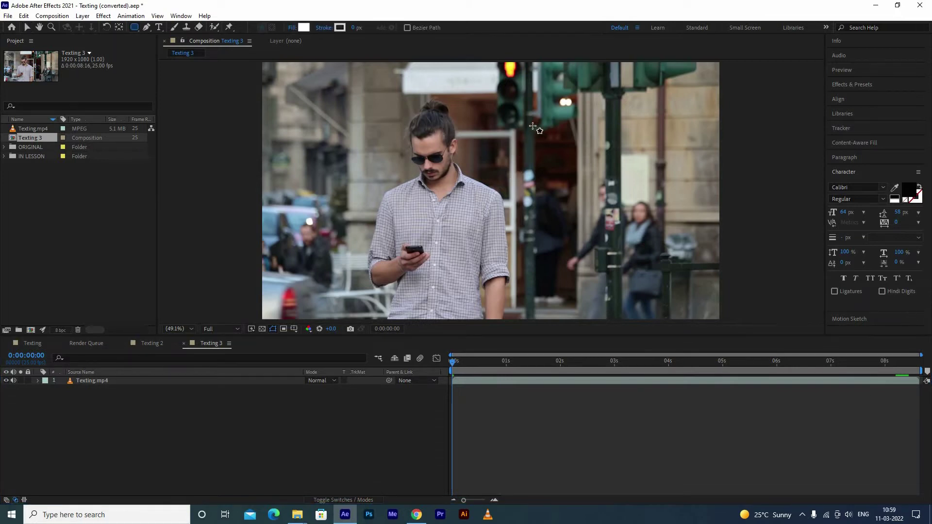
left_click_drag(534, 126, 699, 165)
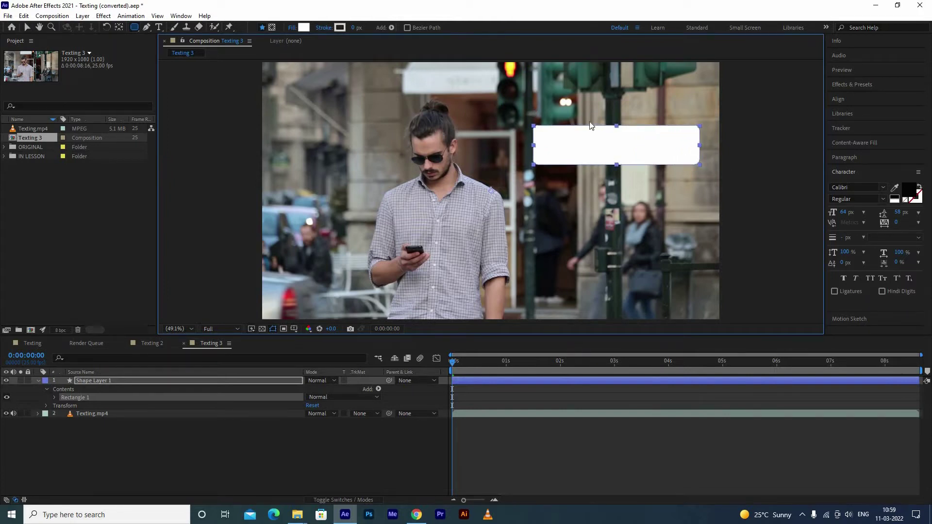
key("v")
key("ctrl+alt+Home")
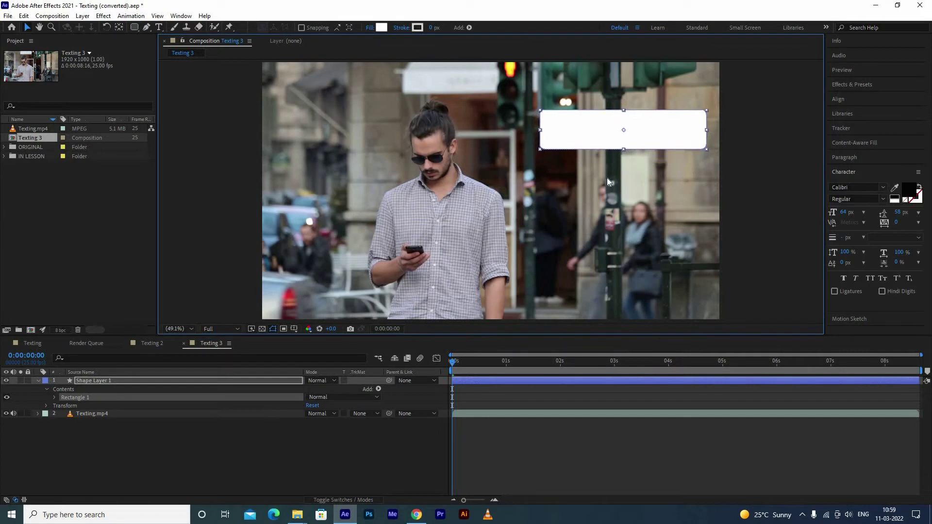
left_click(607, 177)
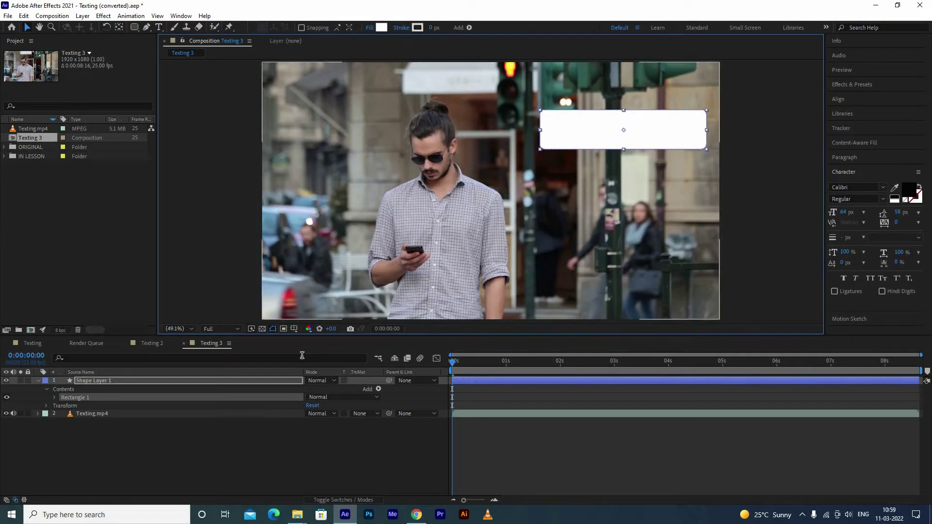
Zoom the viewer to 100%, pan to the man's head and rectangle, and select Shape Layer 1
left_click(179, 329)
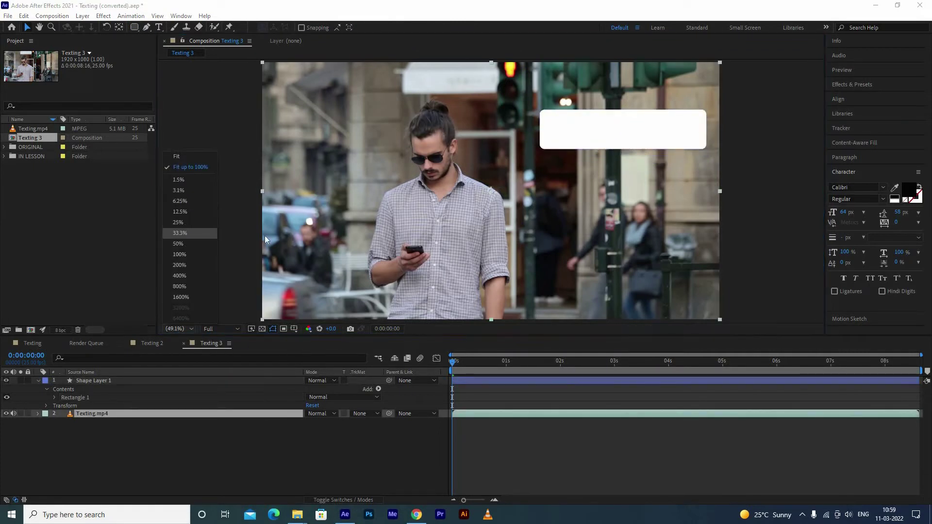
key("Return")
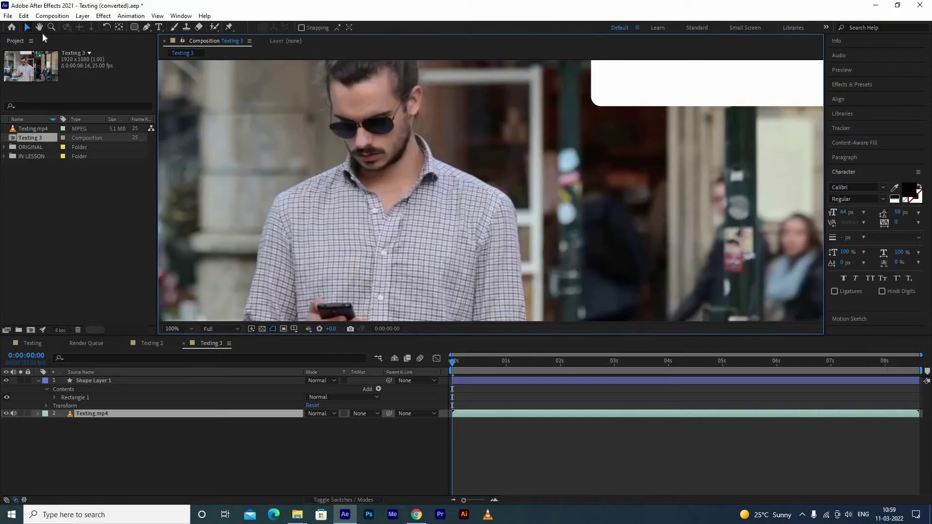
key("h")
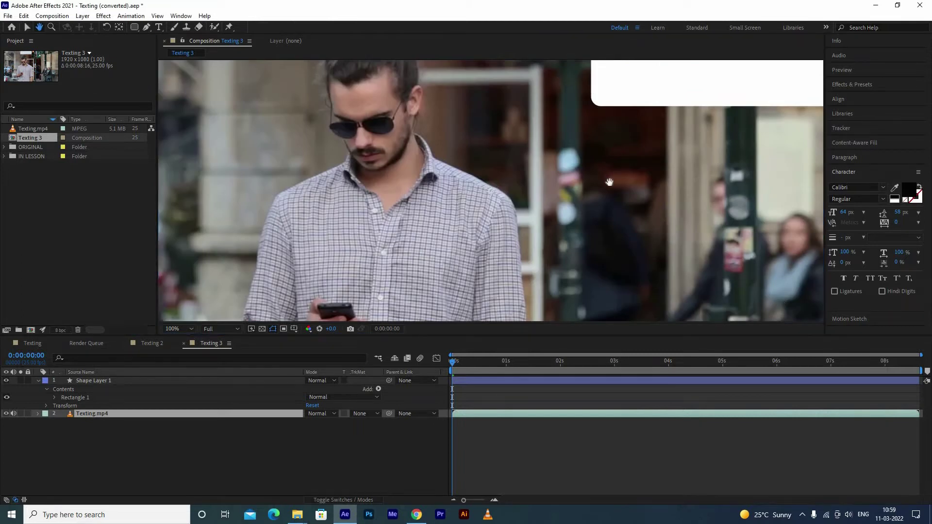
scroll(610, 182, "up", 2)
scroll(430, 208, "up", 3)
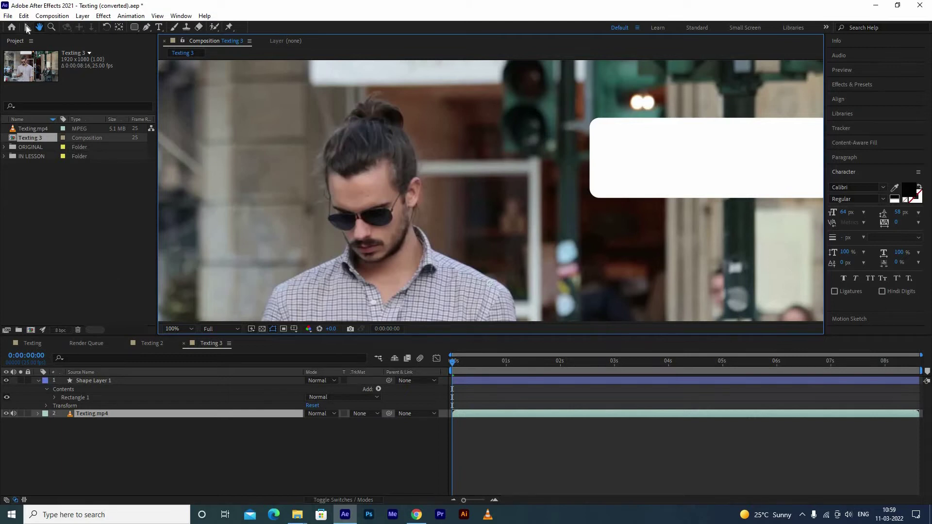
key("v")
left_click(168, 415)
left_click(219, 162)
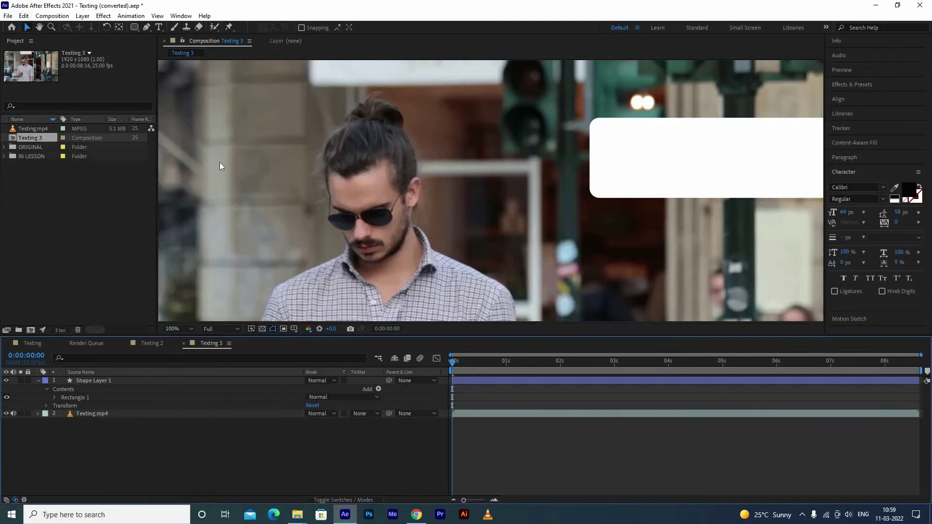
left_click(607, 189)
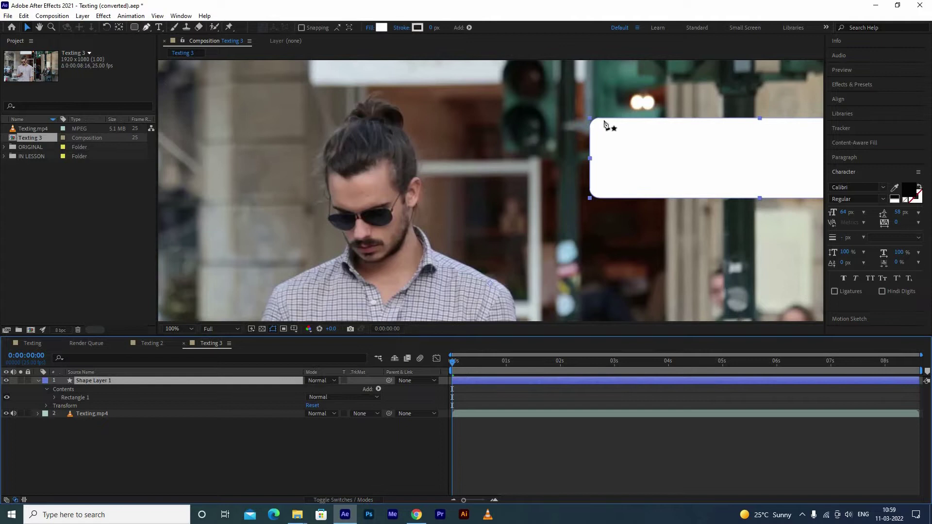
Pen-draw a bubble tail from the rectangle's left edge to a tip beside the man's face
key("g")
scroll(593, 130, "down", 1)
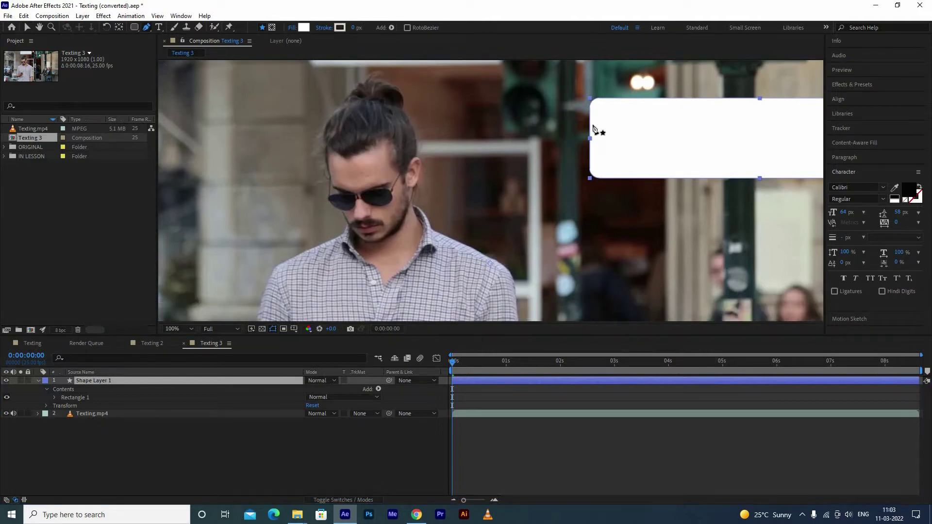
left_click(490, 192)
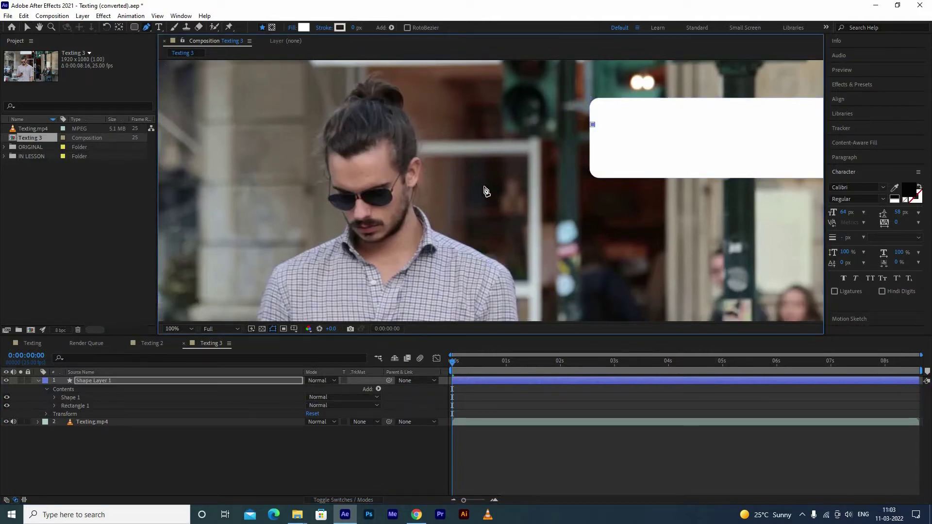
left_click_drag(472, 197, 483, 208)
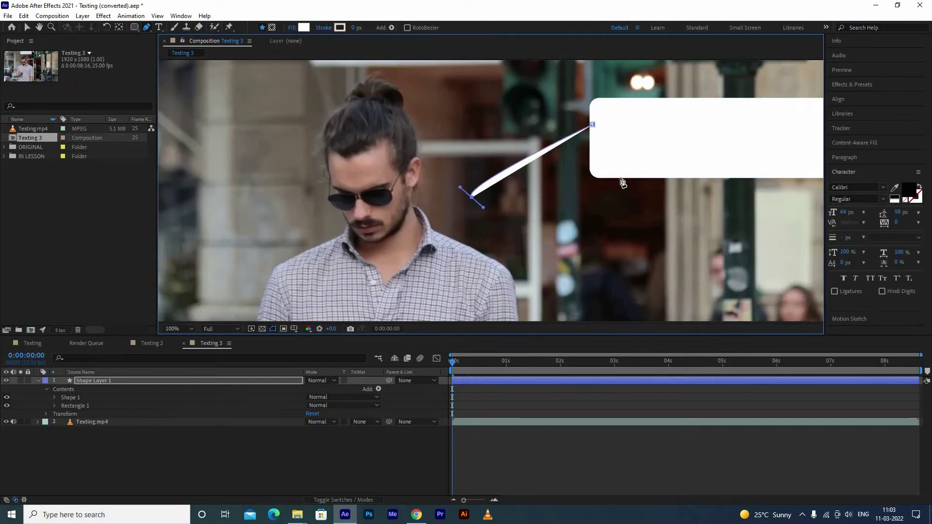
mouse_move(620, 179)
left_mouse_down()
mouse_move(620, 201)
mouse_move(618, 192)
left_mouse_up()
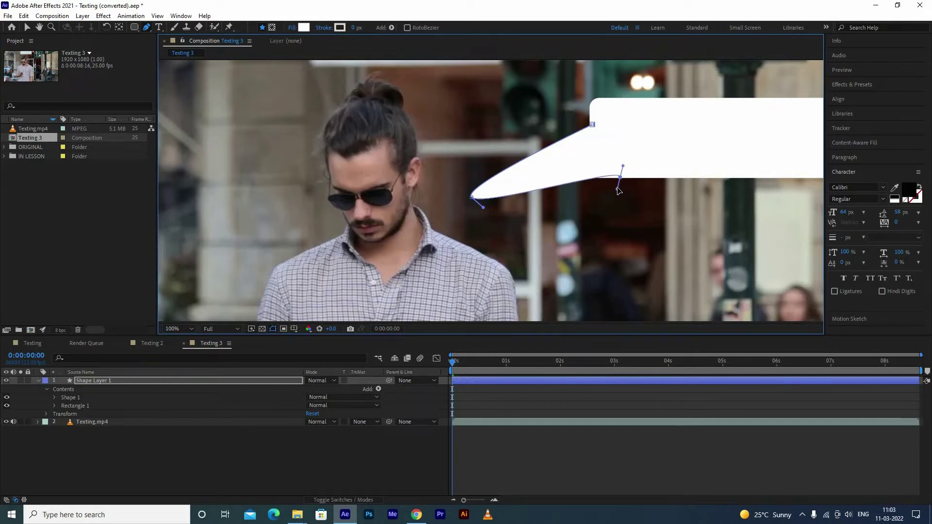
Adjust the tail's points and Bézier handles so its edges are straight and meet in a sharp point
left_click_drag(618, 191, 588, 157)
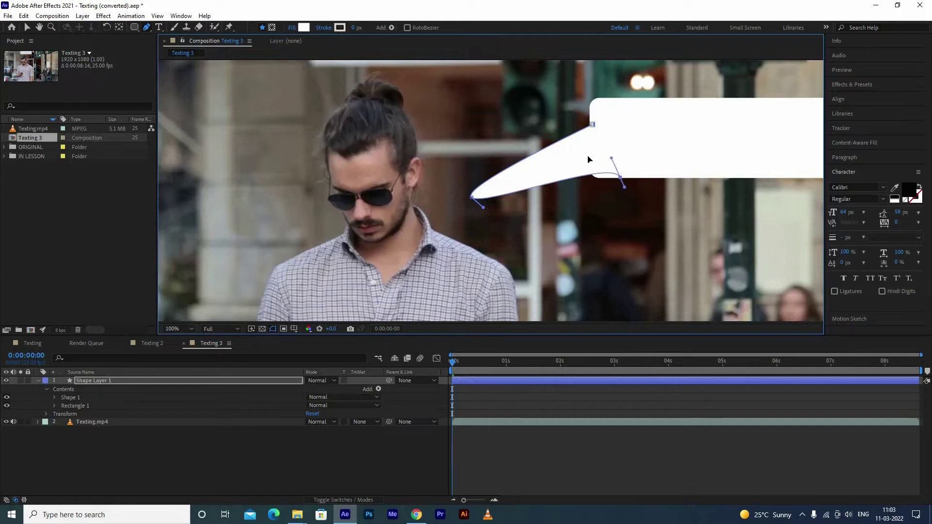
left_click_drag(653, 155, 641, 114)
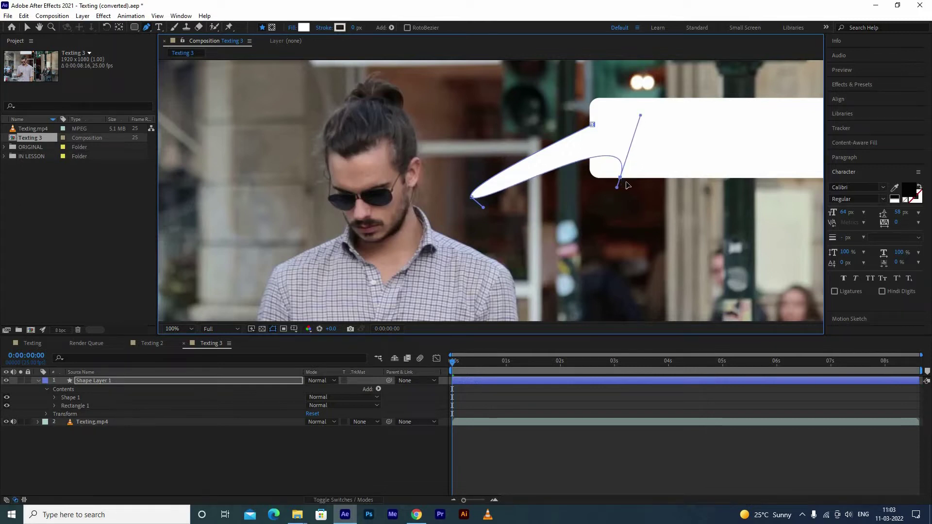
left_click_drag(620, 177, 713, 180)
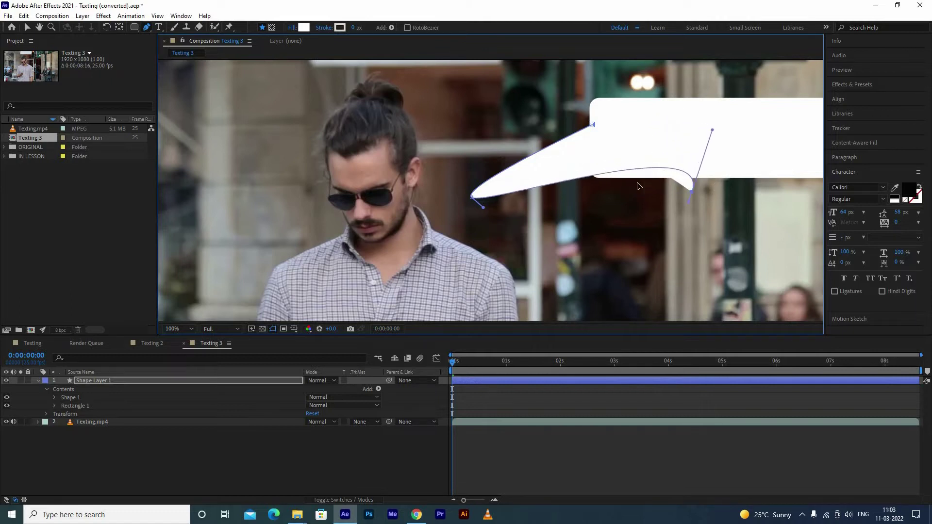
left_click_drag(603, 188, 603, 185)
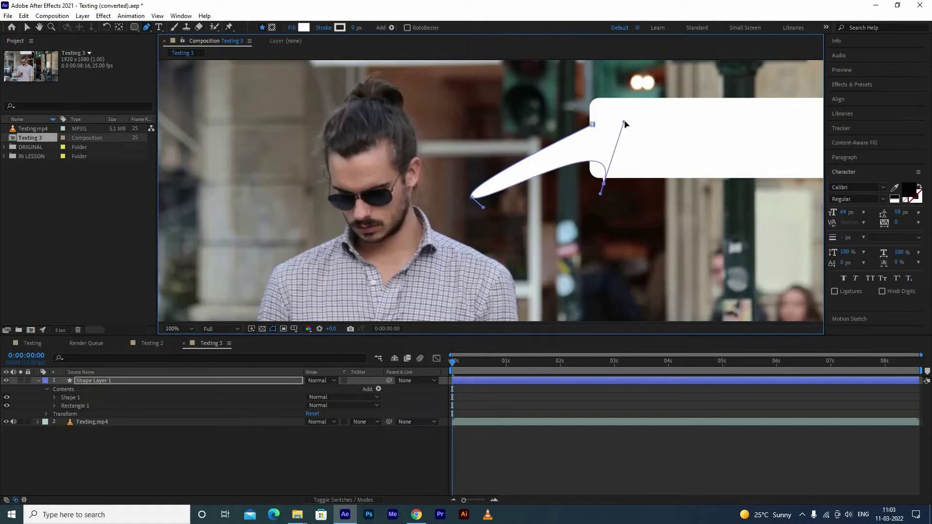
left_click_drag(624, 122, 587, 151)
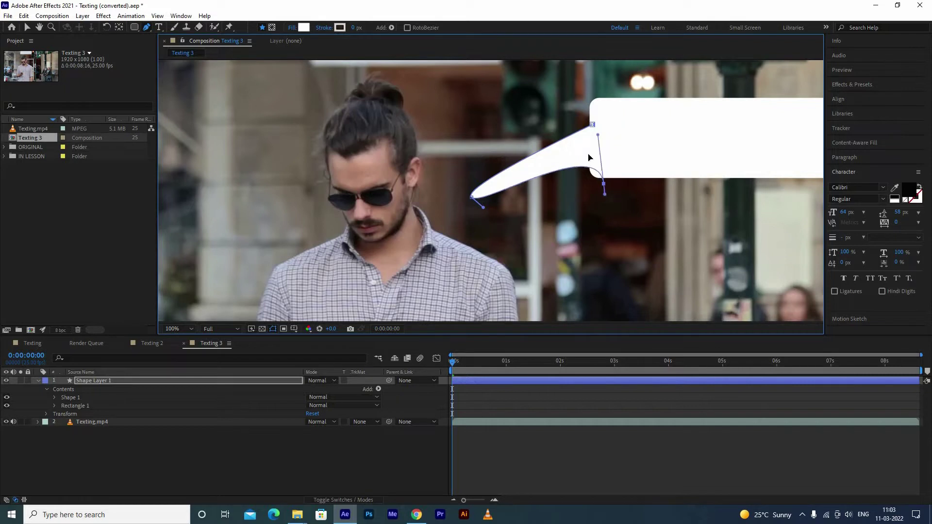
left_click(593, 125)
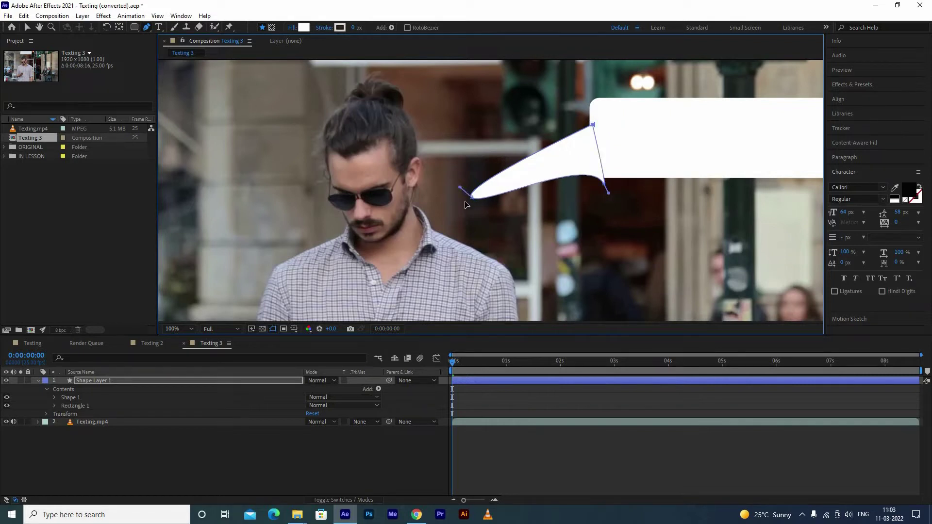
left_click_drag(465, 197, 478, 202)
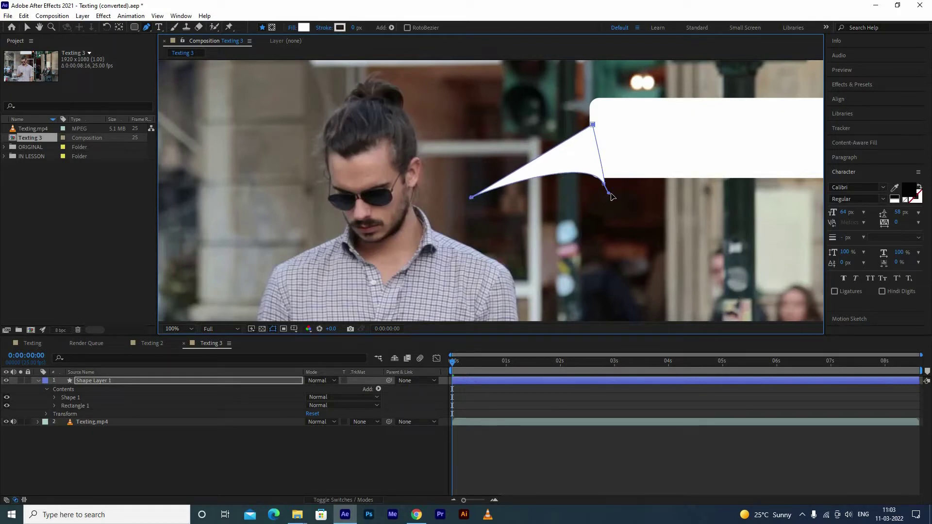
mouse_move(612, 188)
left_mouse_down()
mouse_move(604, 181)
mouse_move(638, 163)
left_mouse_up()
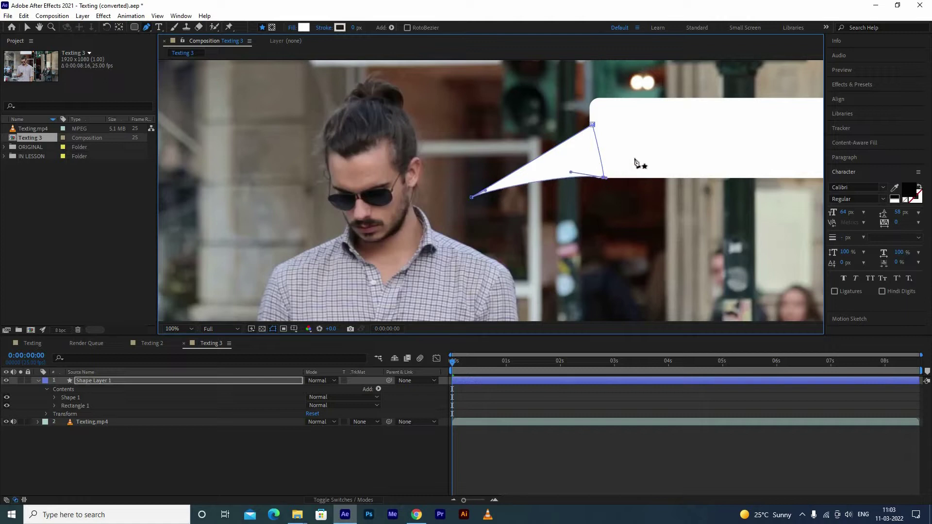
Remove the stray extra shape and set the viewer magnification to Fit
left_click(635, 156)
key("v")
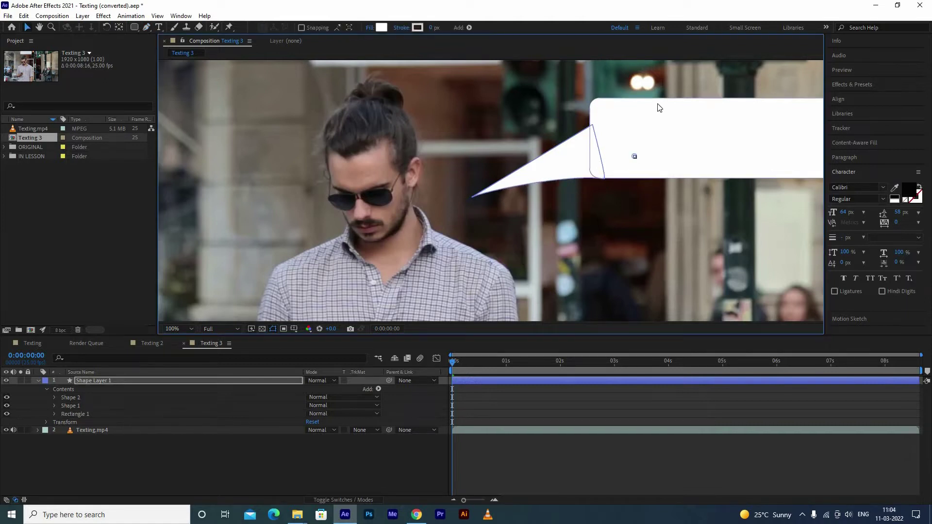
key("ctrl+z")
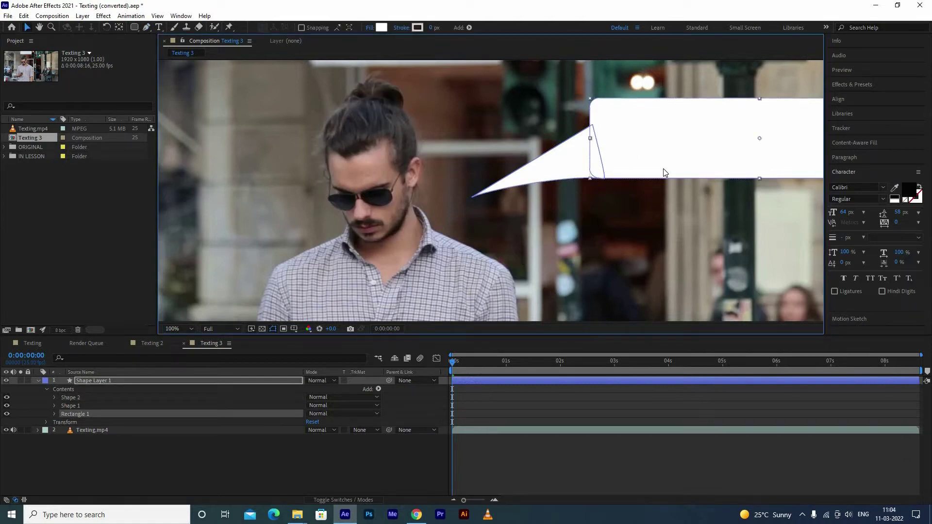
left_click(604, 181)
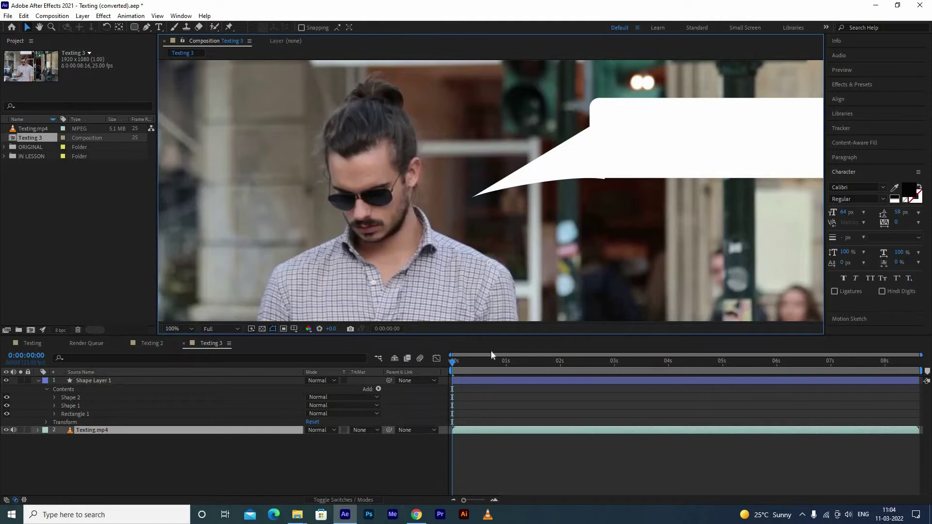
left_click(531, 170)
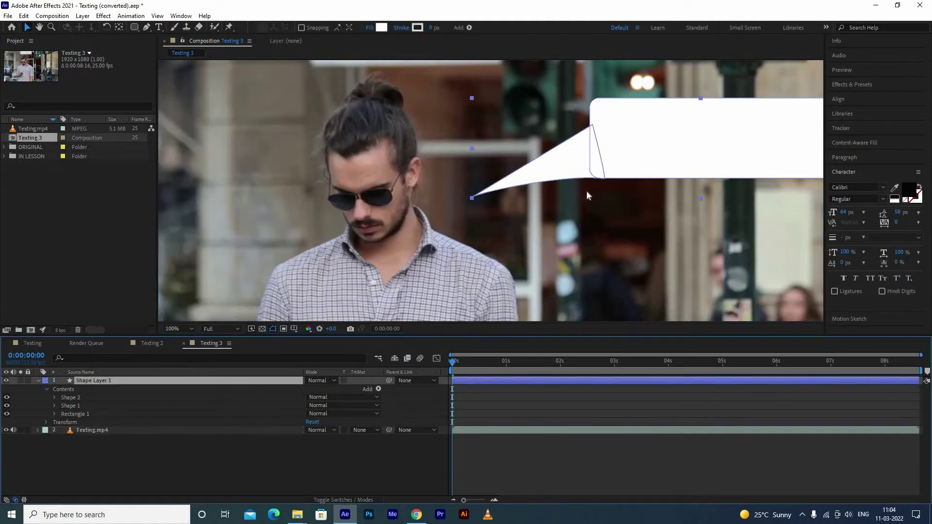
left_click(177, 326)
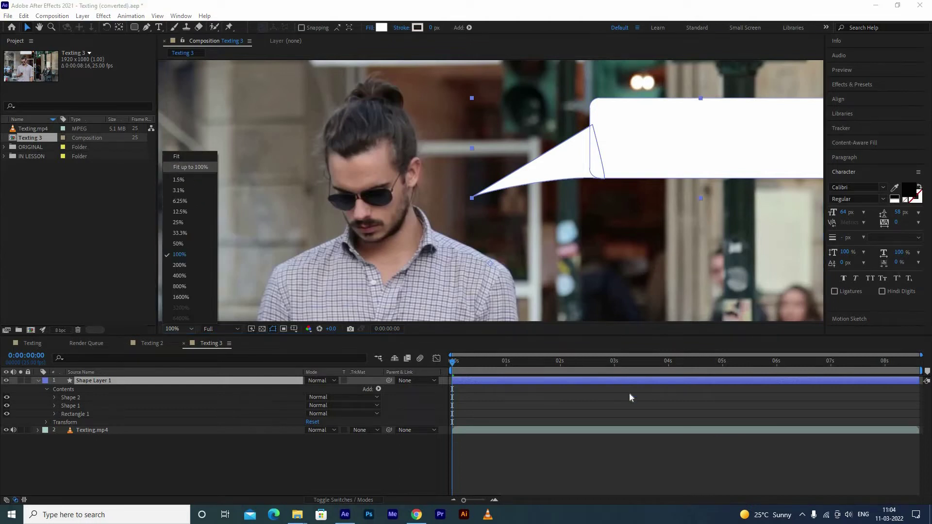
key("Return")
key("ctrl+z")
key("g")
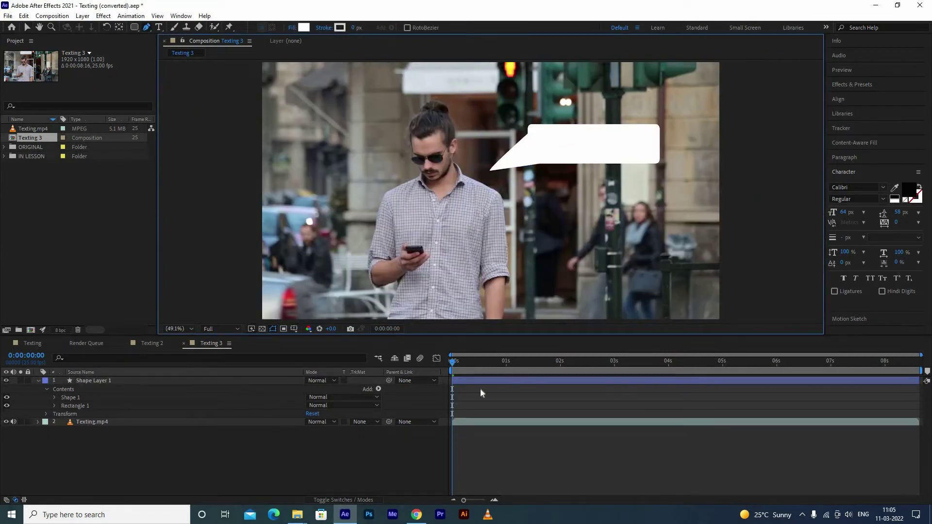
left_click(481, 392)
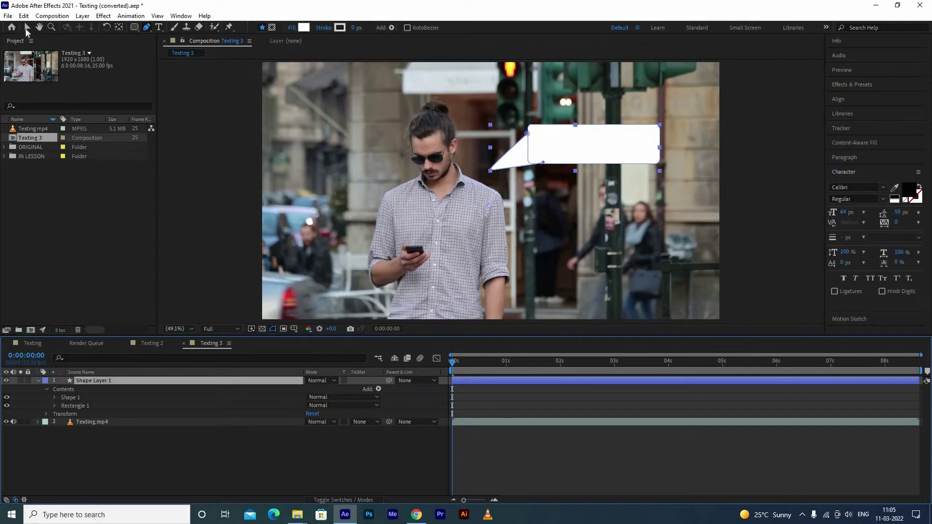
key("v")
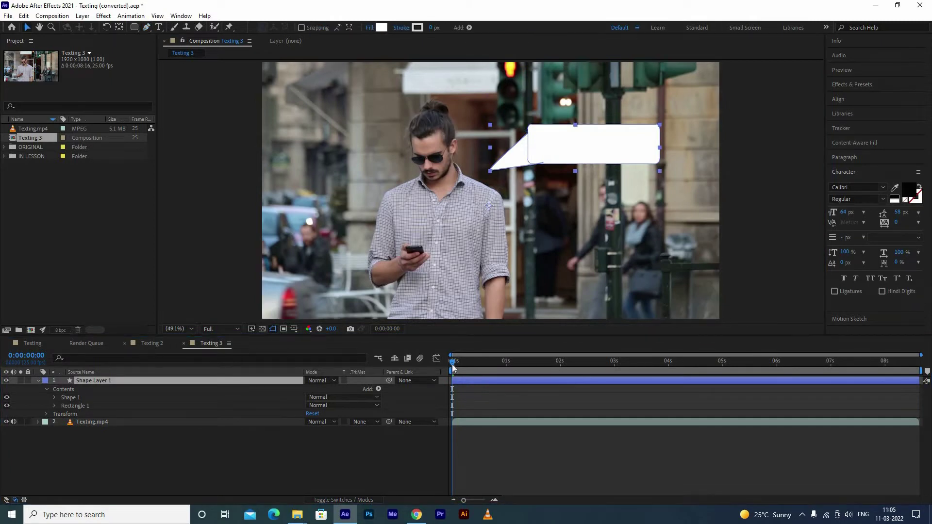
Switch to Texting 2 and preview its bubble popping up with the text 'meet m'
key("shift+comma")
key("space")
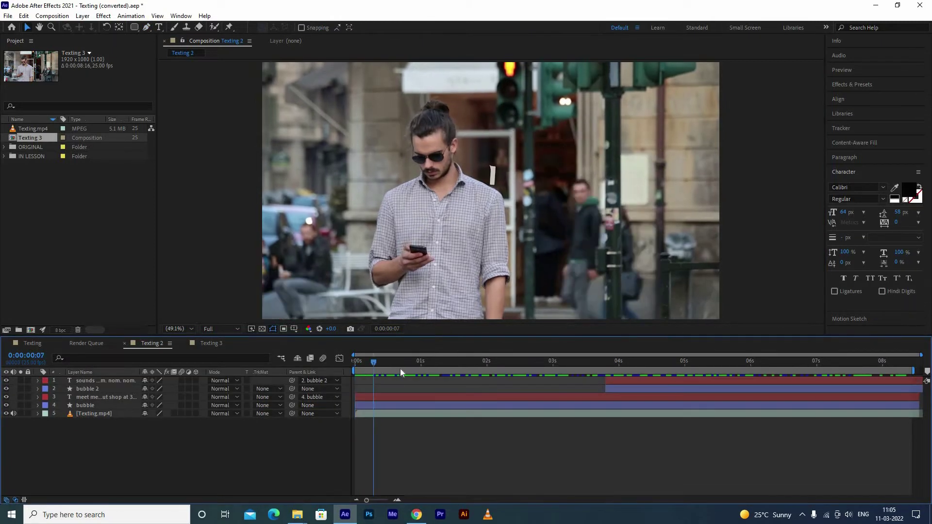
left_click_drag(374, 364, 403, 368)
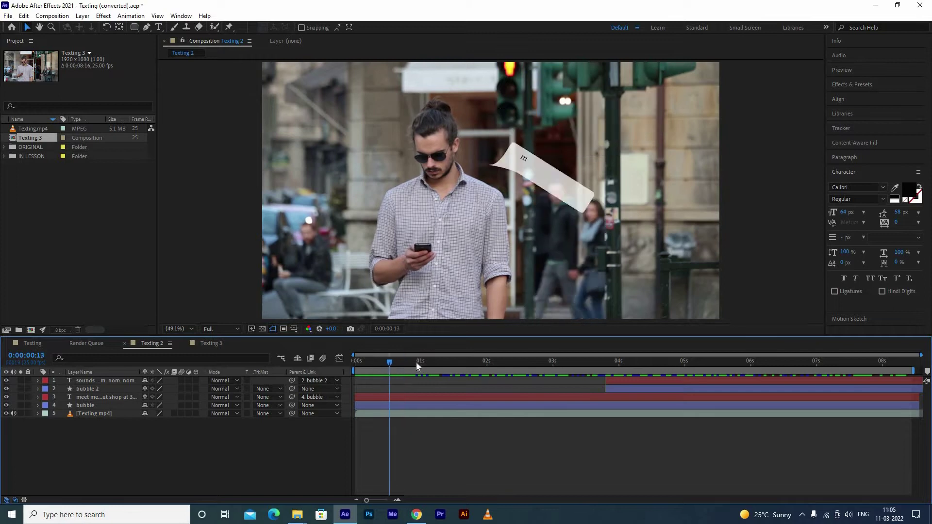
key("space")
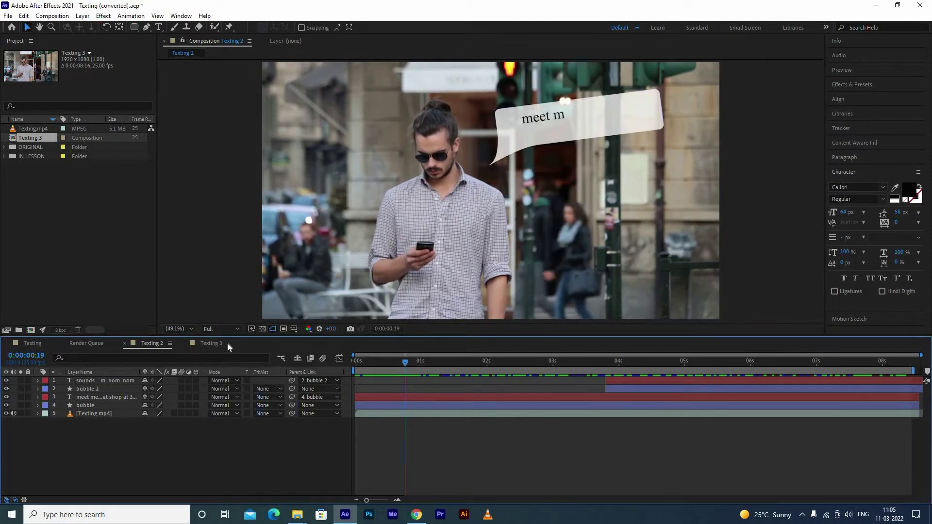
Back in Texting 3, move the bubble layer's anchor point to the tail tip and go to 0:00:01:24
left_click(211, 344)
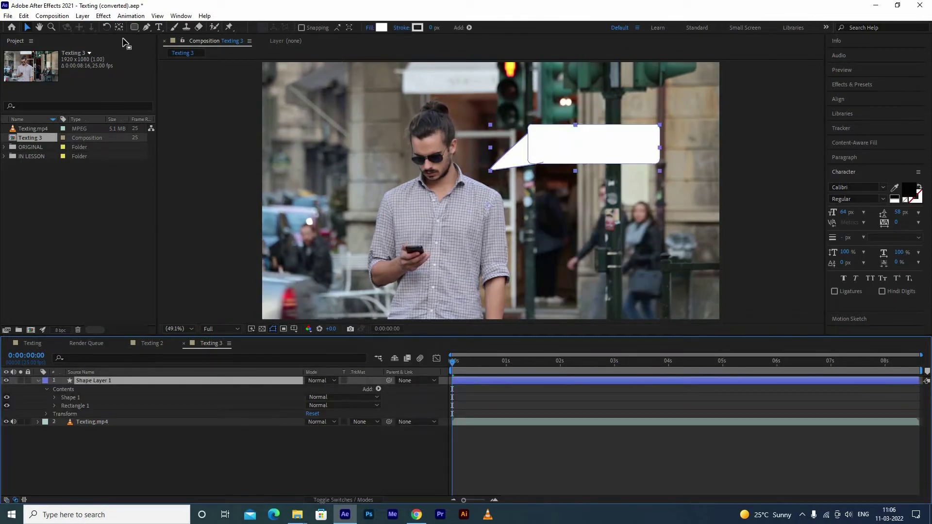
key("y")
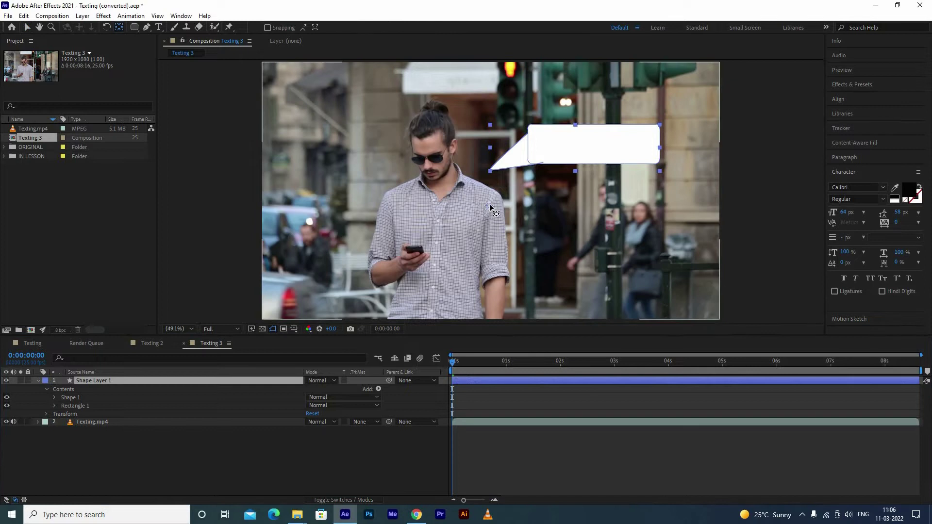
left_click(491, 171)
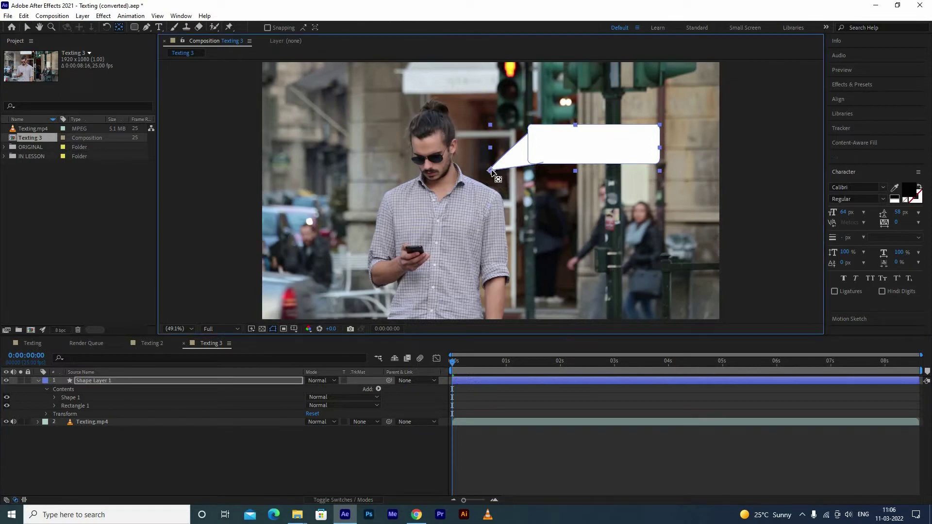
left_click(474, 405)
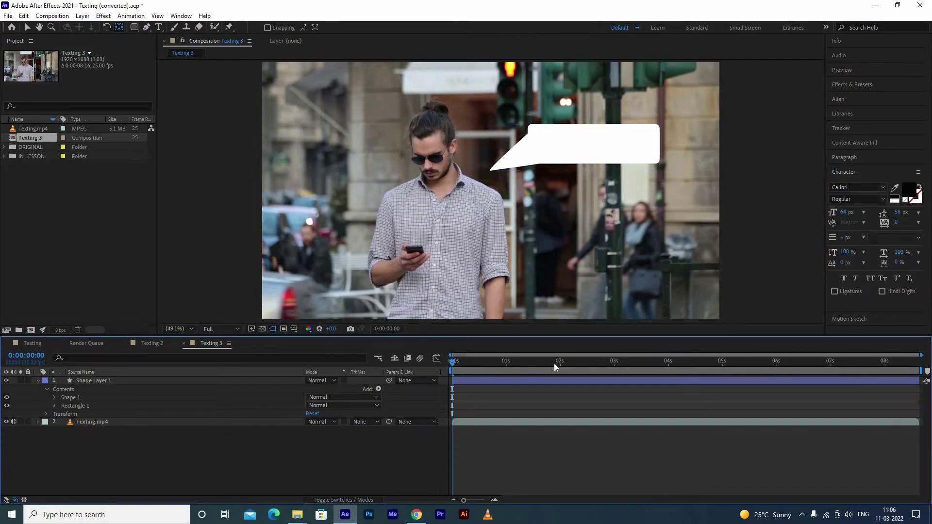
left_click_drag(560, 366, 558, 361)
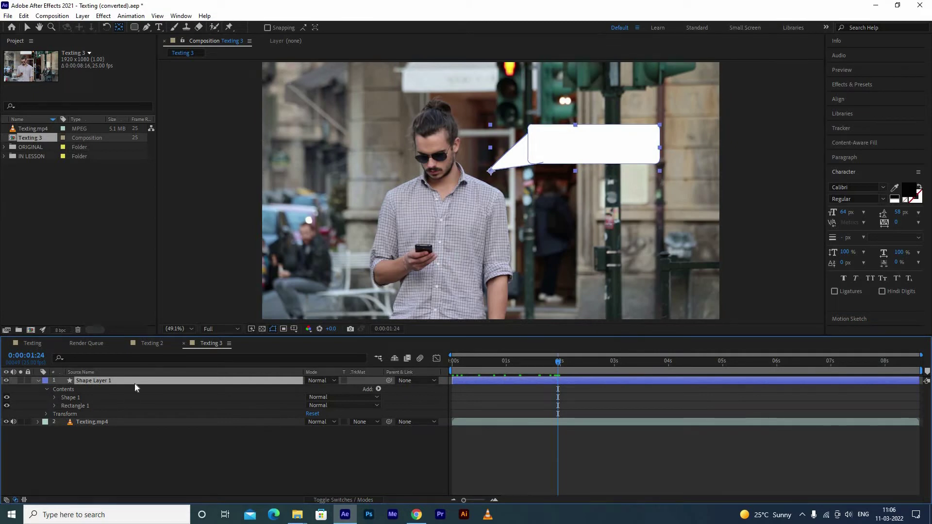
Keyframe the bubble's Rotation: upright at 0:00:01:24, 100 degrees at the first frame
key("r")
key("alt+shift+r")
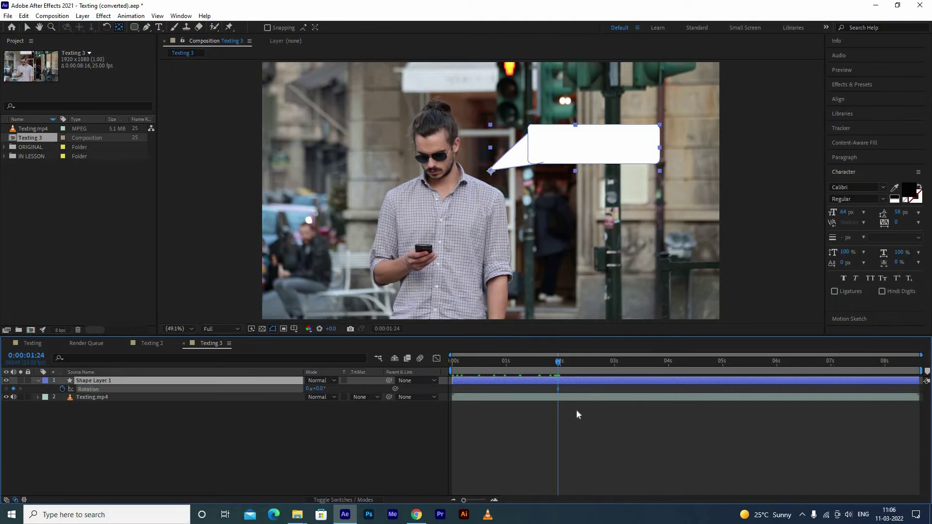
left_click(454, 376)
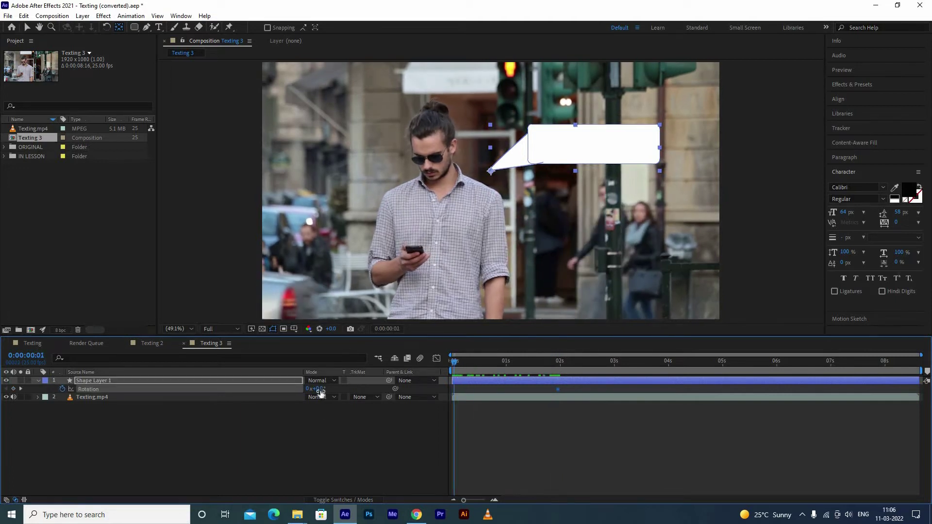
left_click_drag(355, 388, 365, 388)
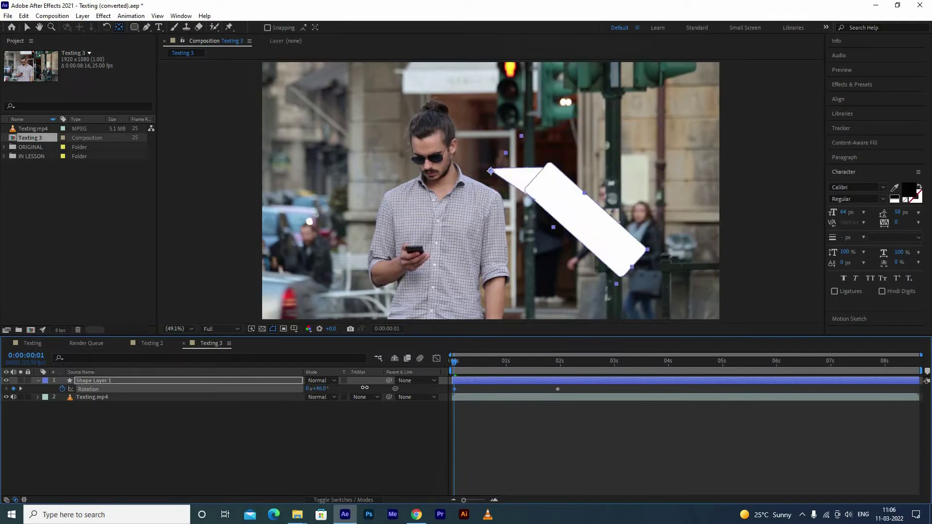
left_click_drag(366, 388, 365, 388)
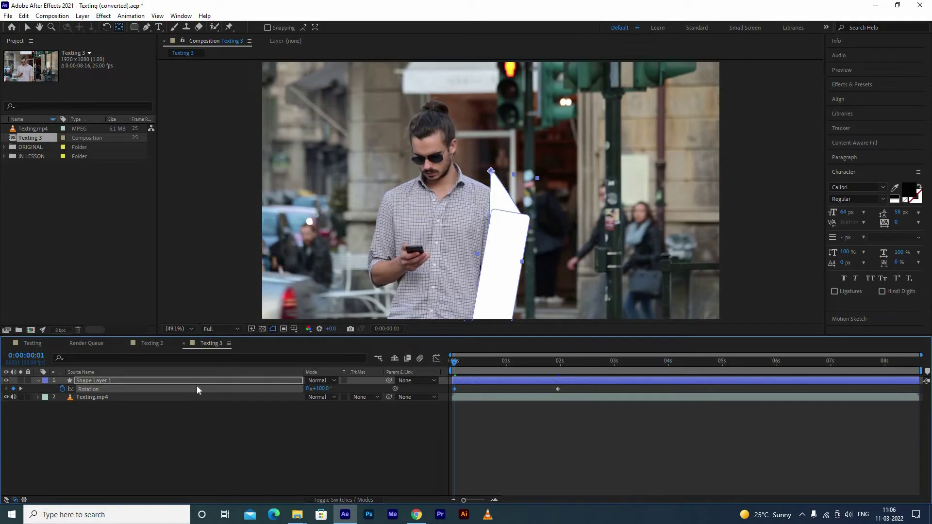
key("s")
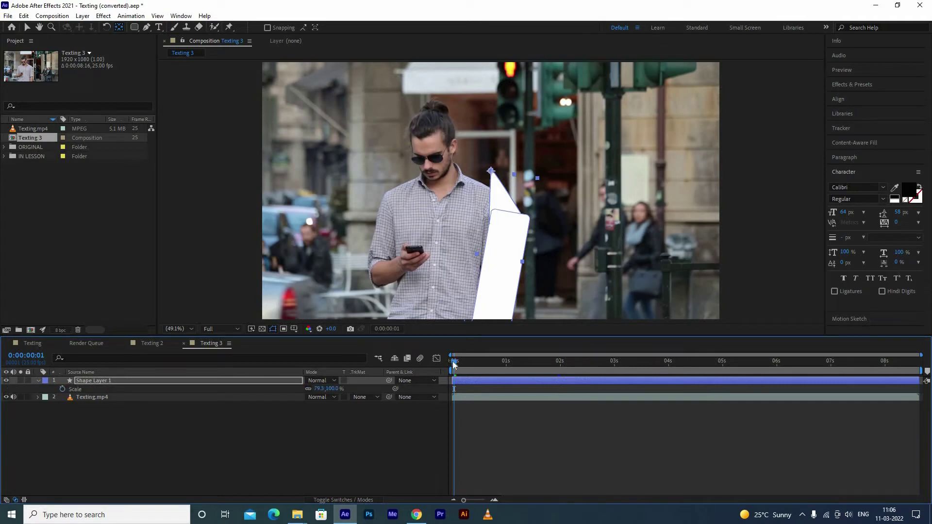
key("space")
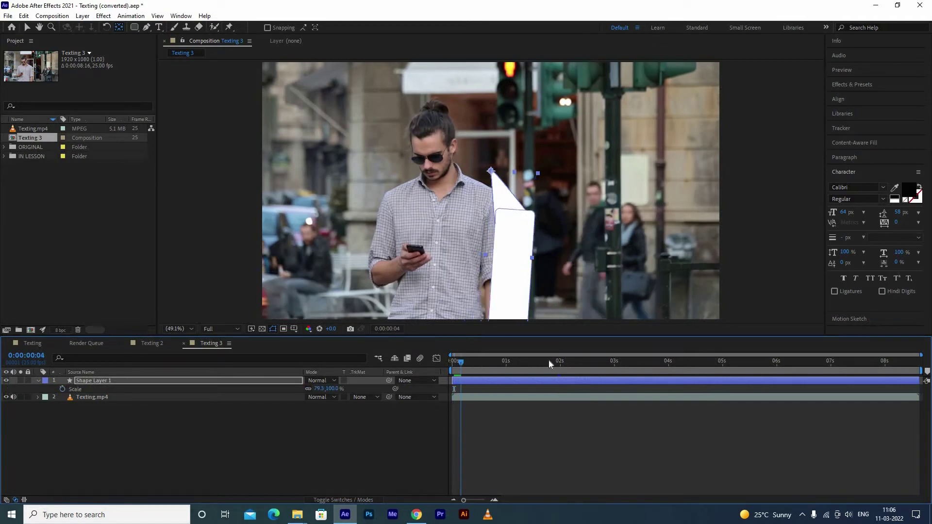
Add a Scale keyframe at 0:00:01:24, then move to the animation's second frame
left_click(558, 363)
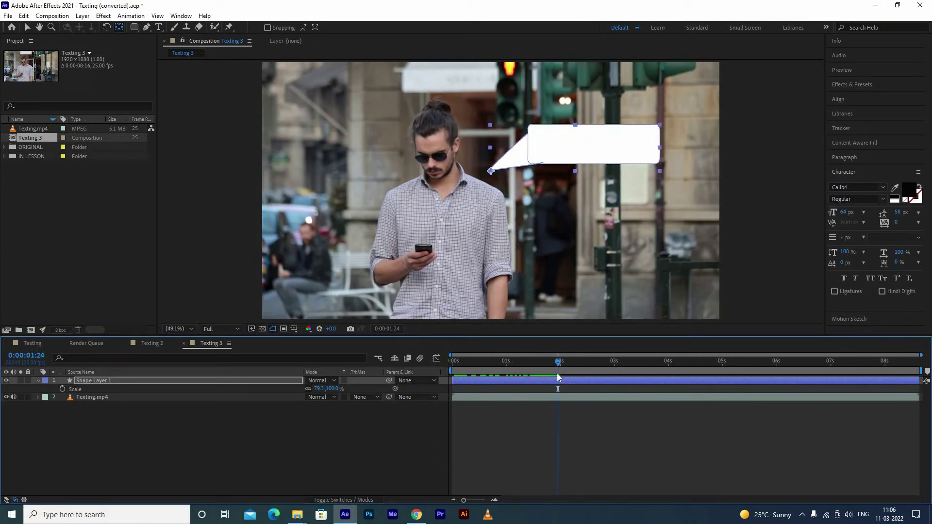
key("r")
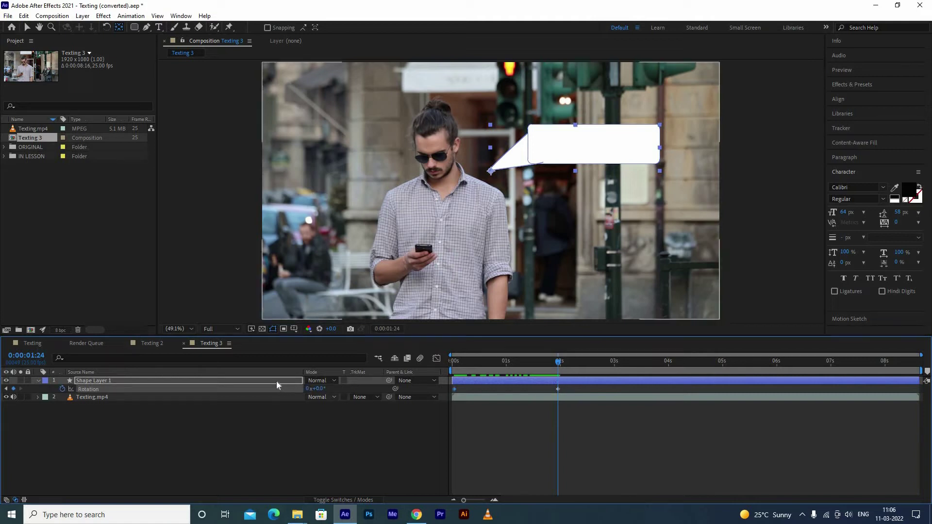
left_click(276, 380)
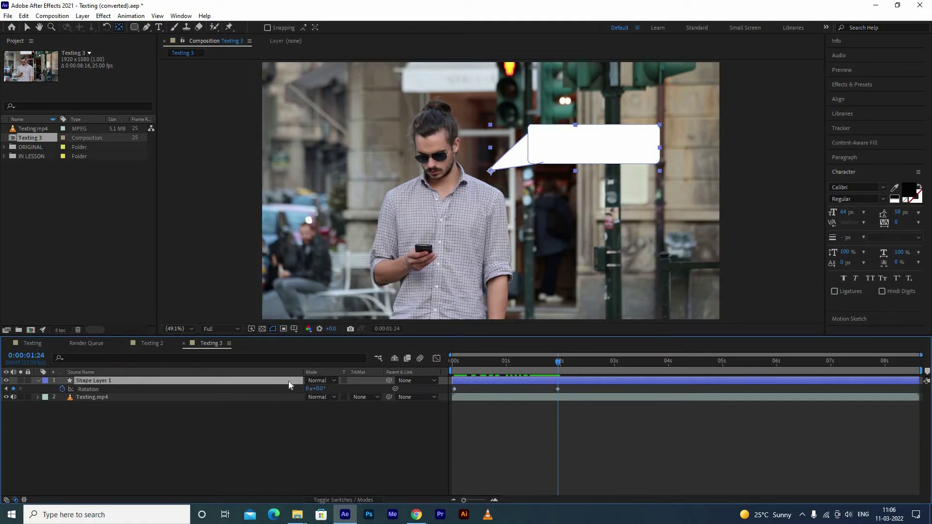
key("s")
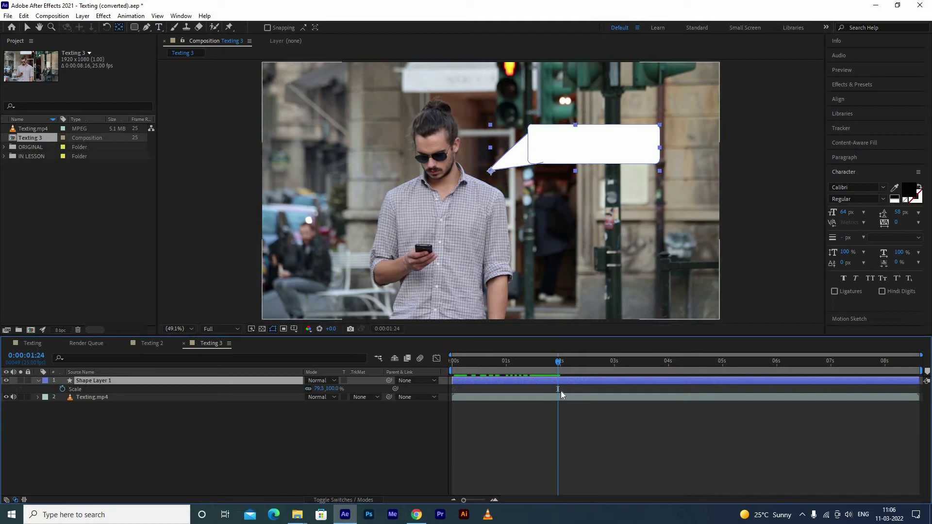
left_click(63, 389)
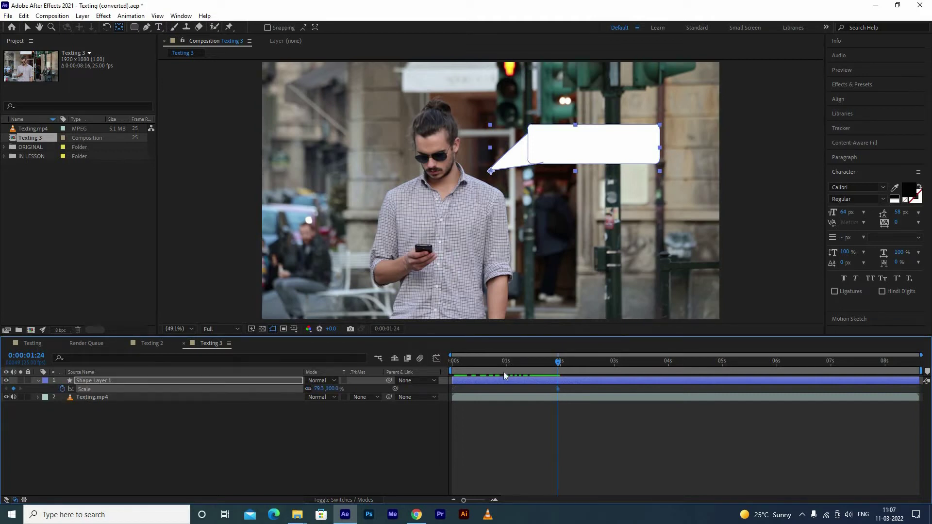
key("Home")
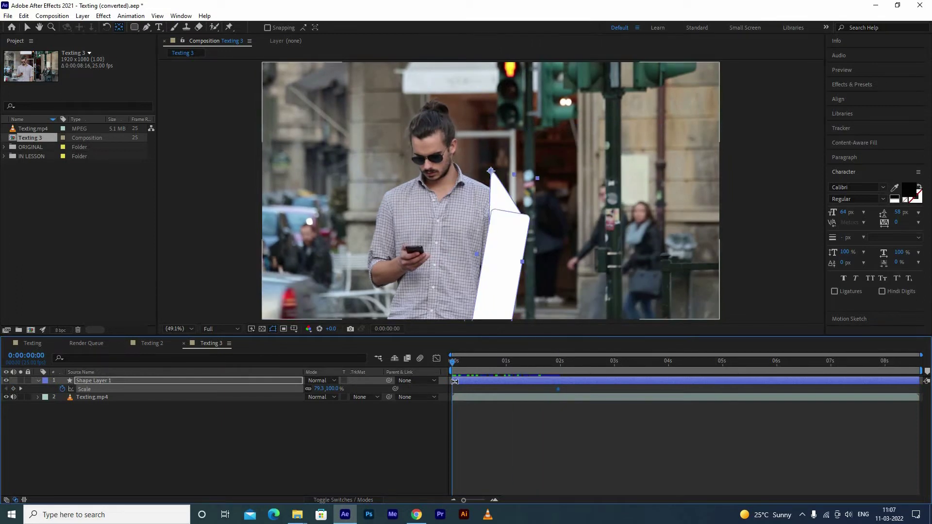
key("shift+r")
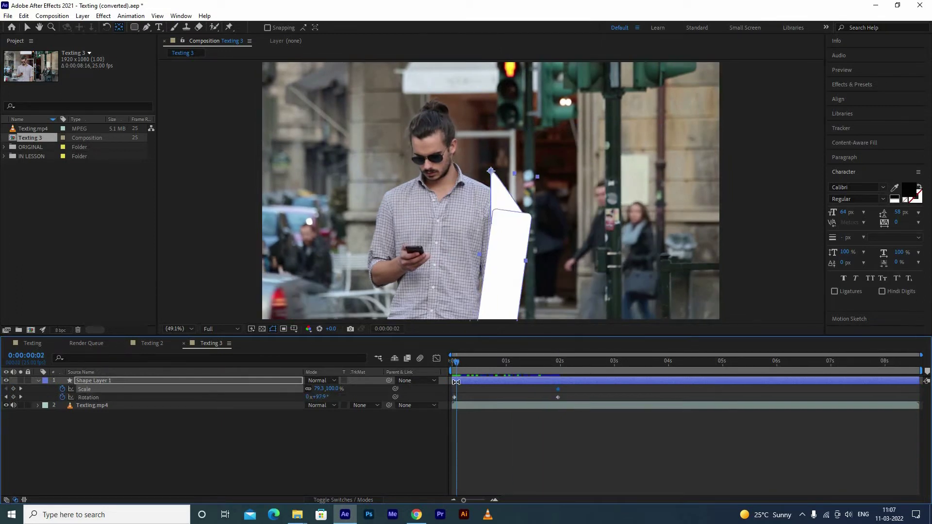
left_click(454, 364)
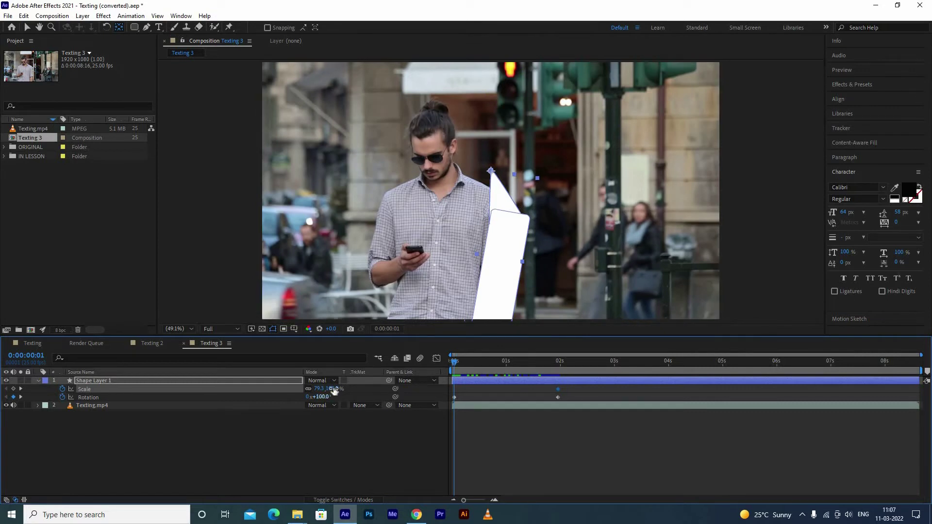
Set the bubble's Scale to 0% at the start and preview the pop-in up to 0:00:01:23
left_click_drag(322, 388, 284, 388)
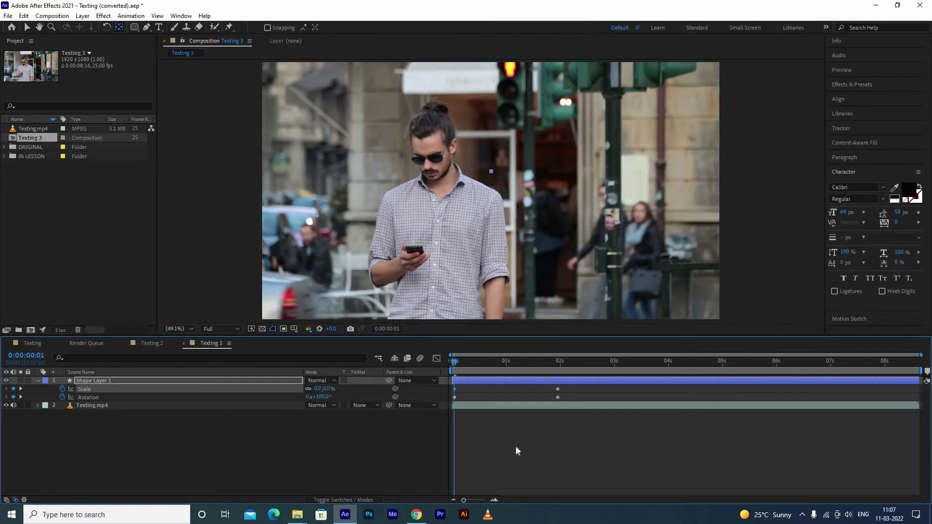
key("space")
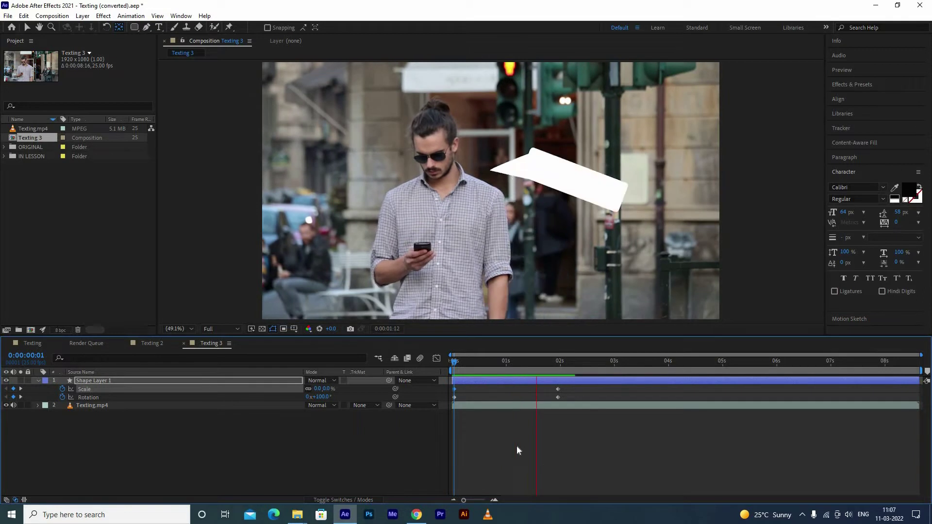
left_click(587, 363)
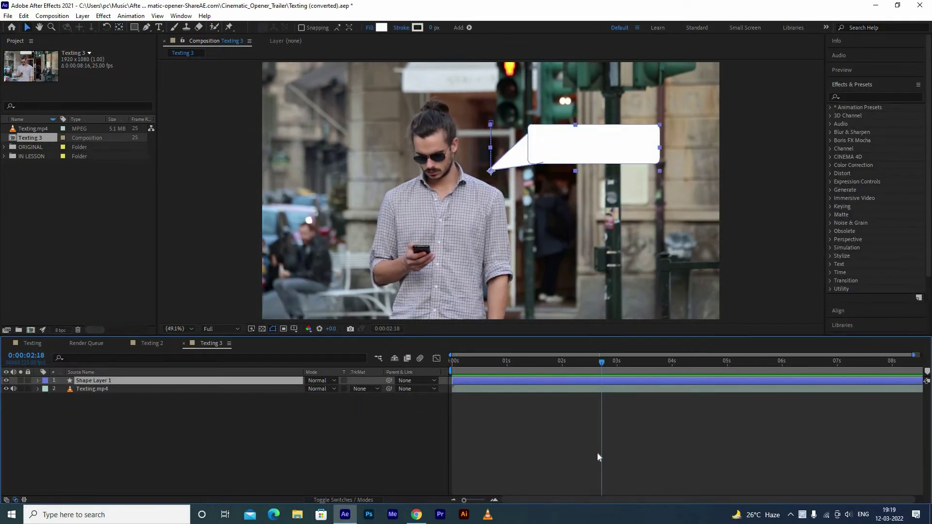
key("space")
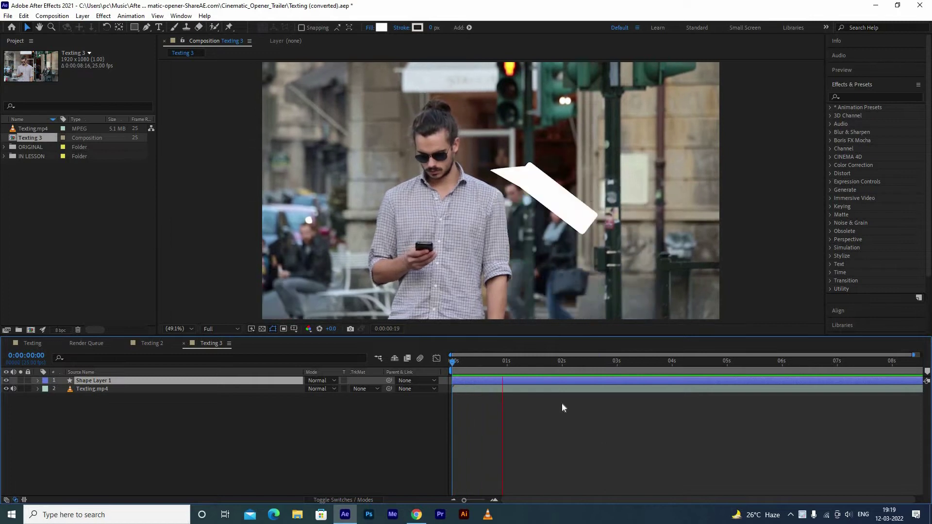
key("space")
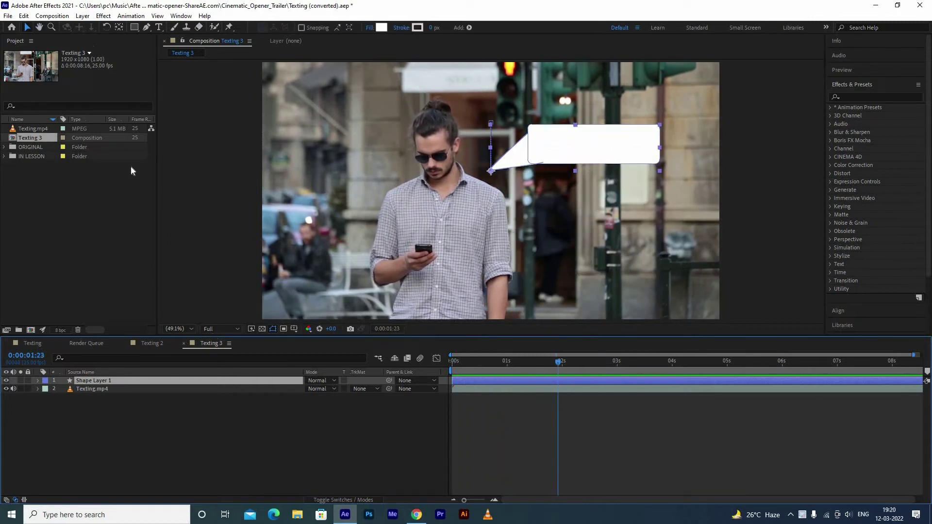
left_click(159, 27)
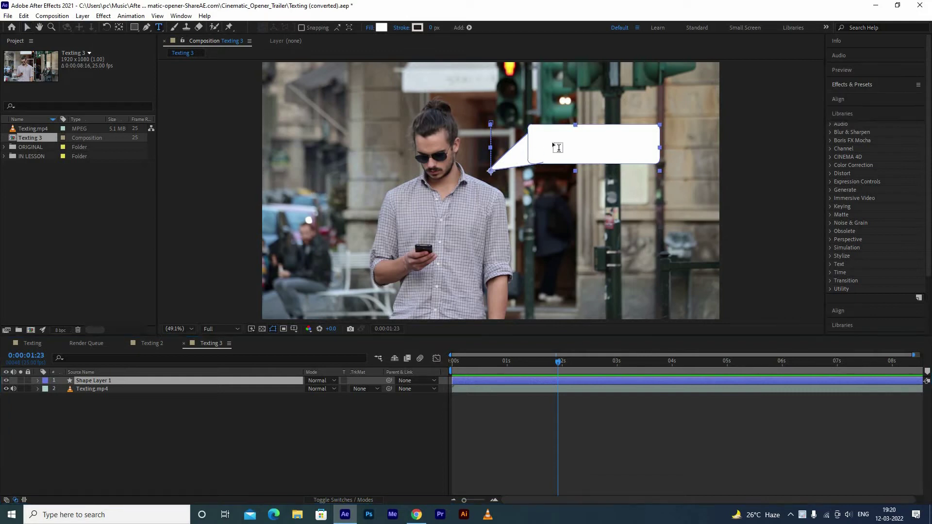
Type 'meet me at donut shoap at 3 ...' on two lines and centre it in the bubble
left_click(572, 169)
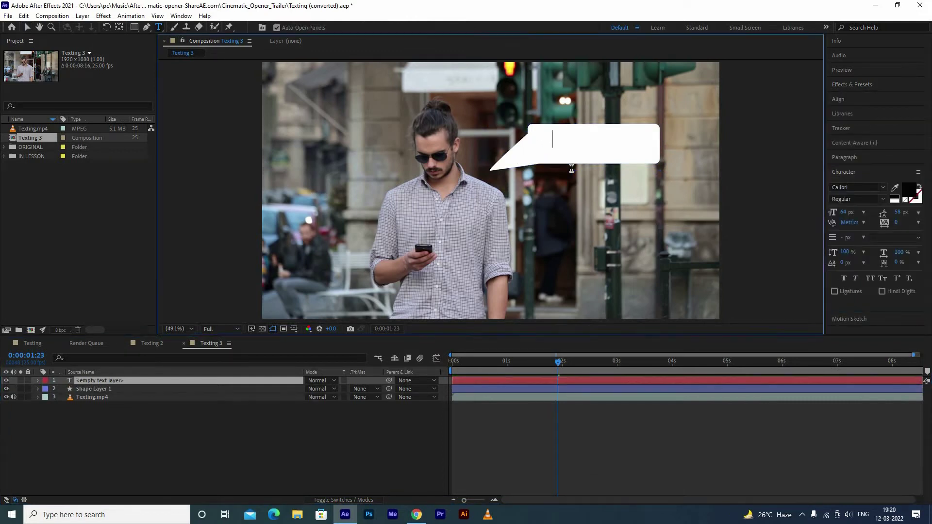
type("meet")
type(" me ")
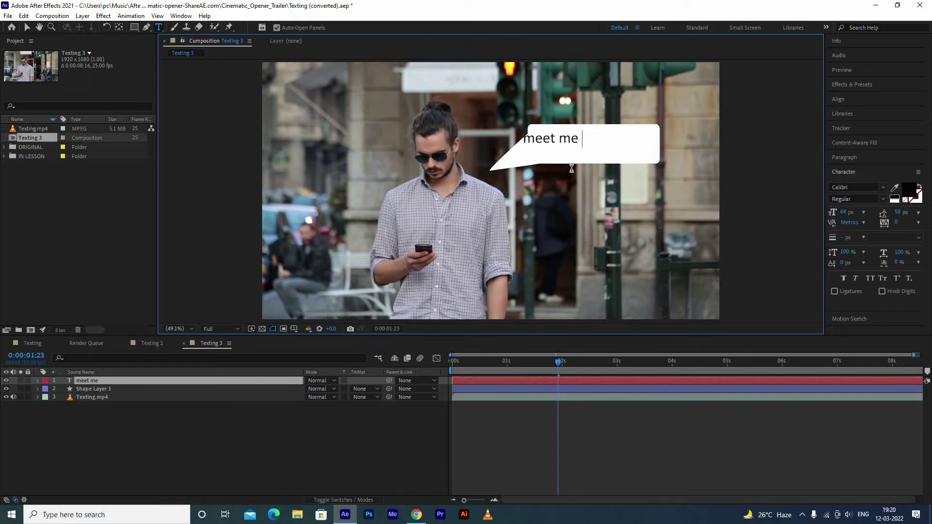
type("at ")
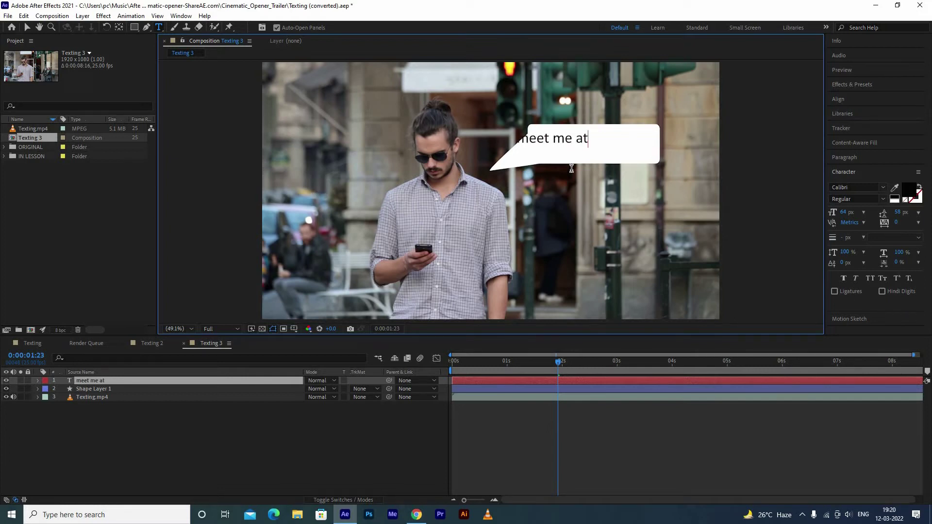
type("donut ")
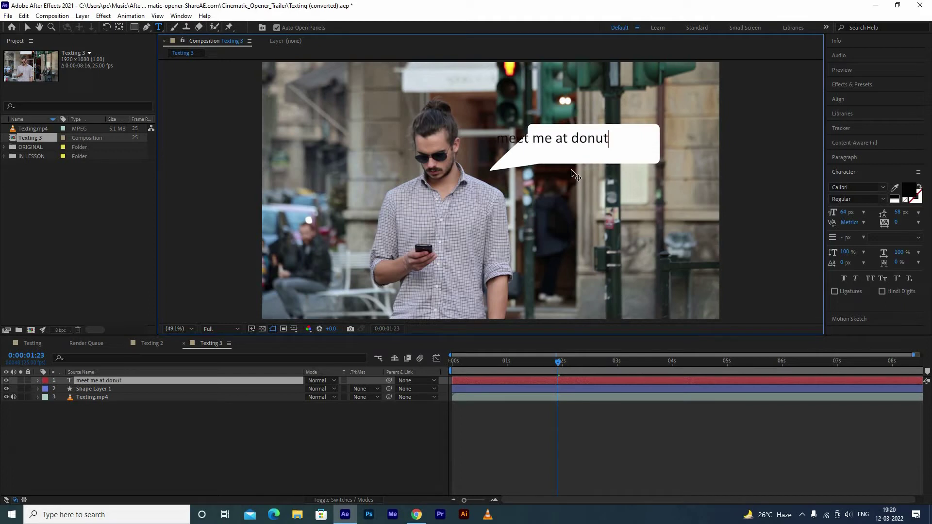
type("shoa")
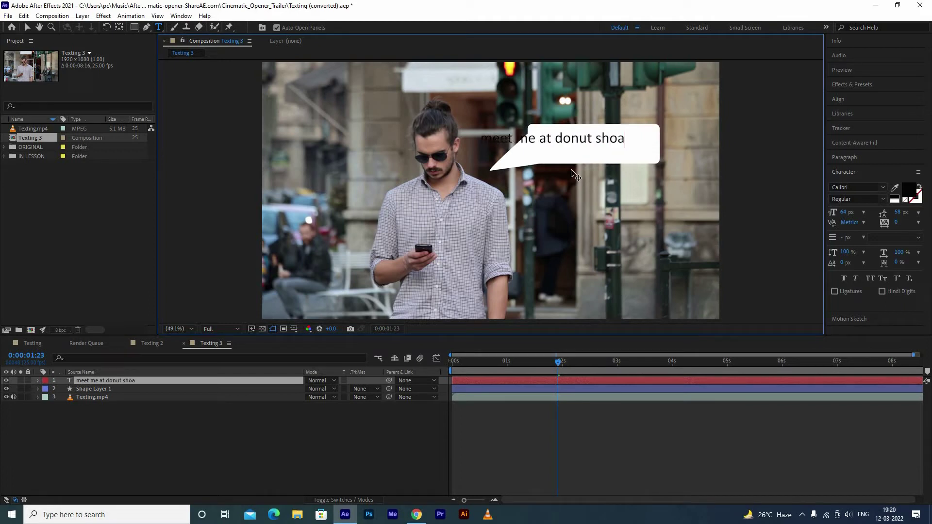
type("p at ")
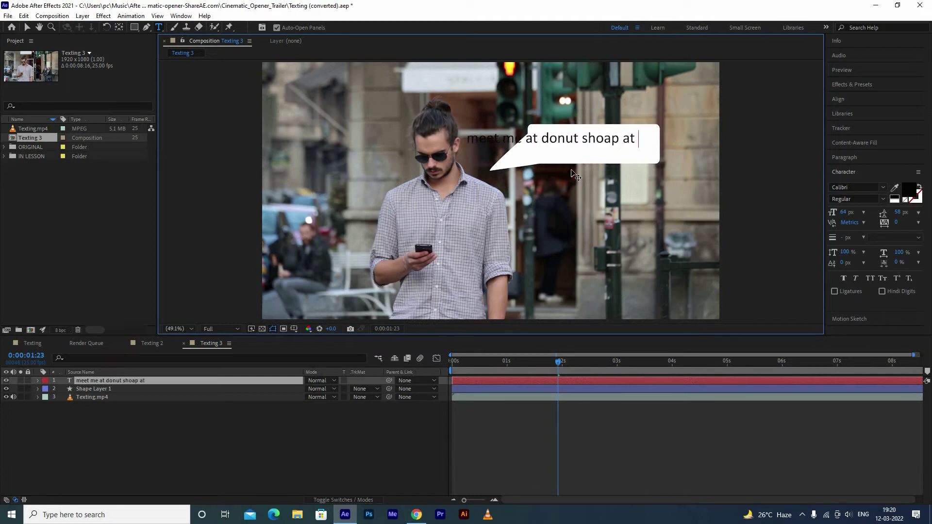
type("3 .")
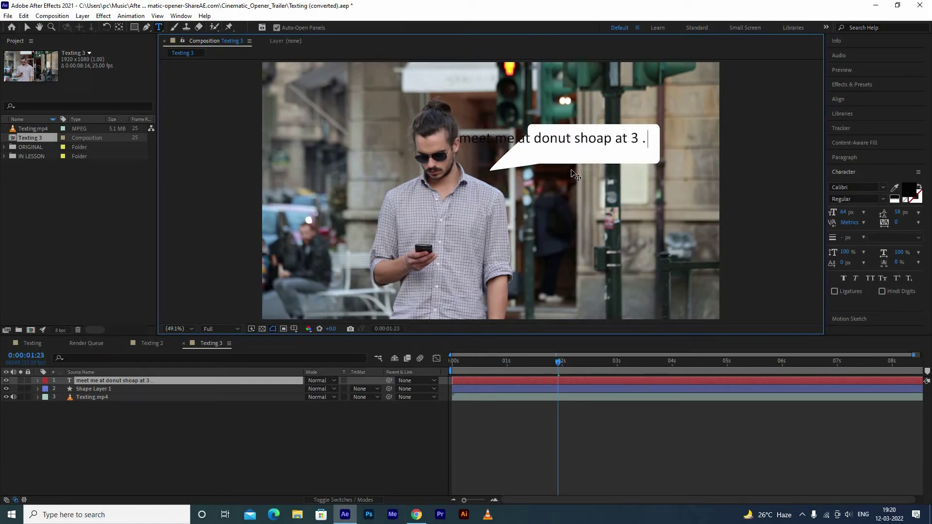
type("..")
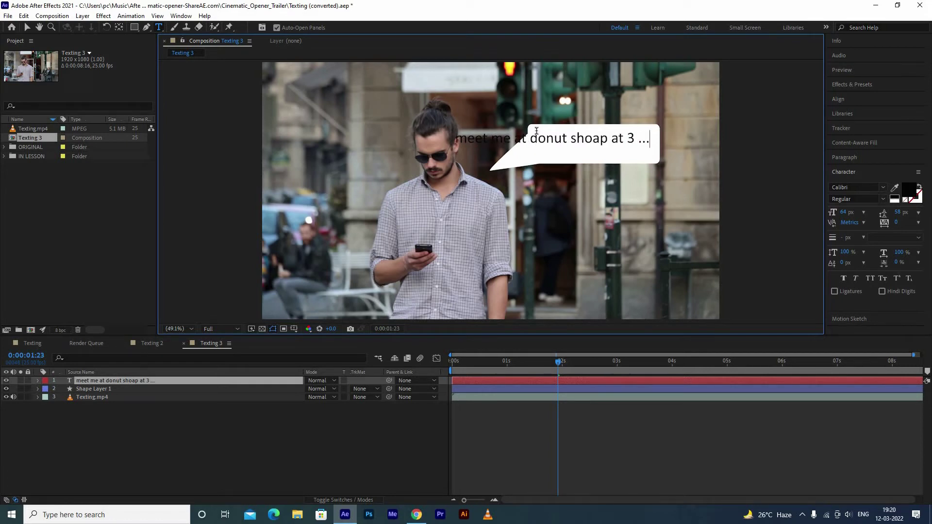
key("Return")
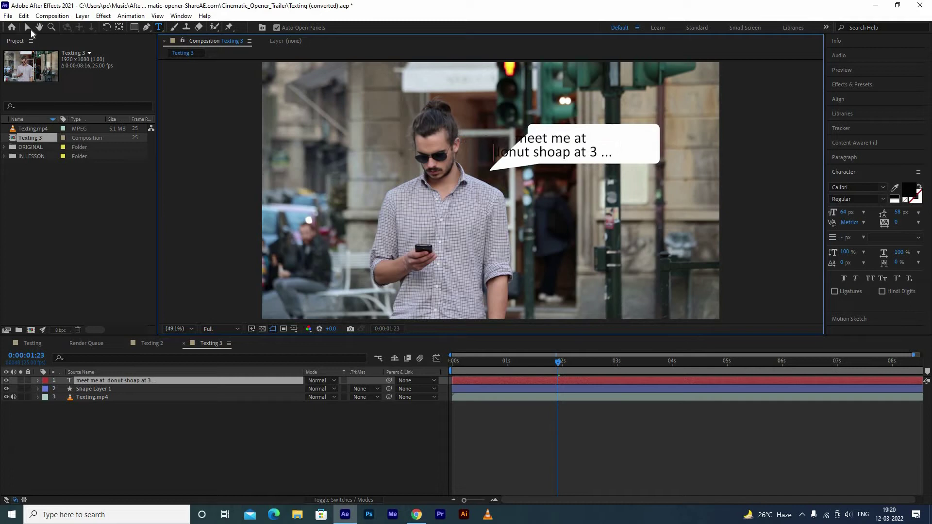
left_click(27, 27)
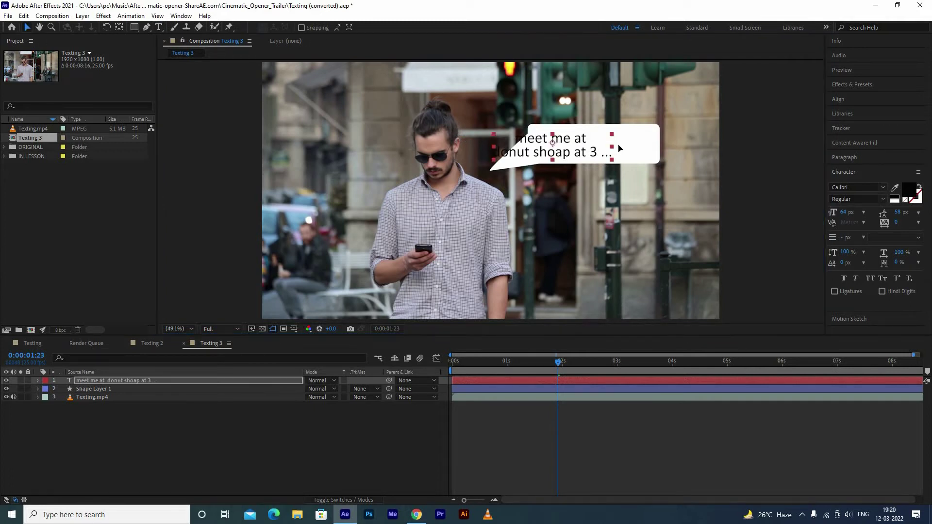
left_click_drag(620, 145, 628, 141)
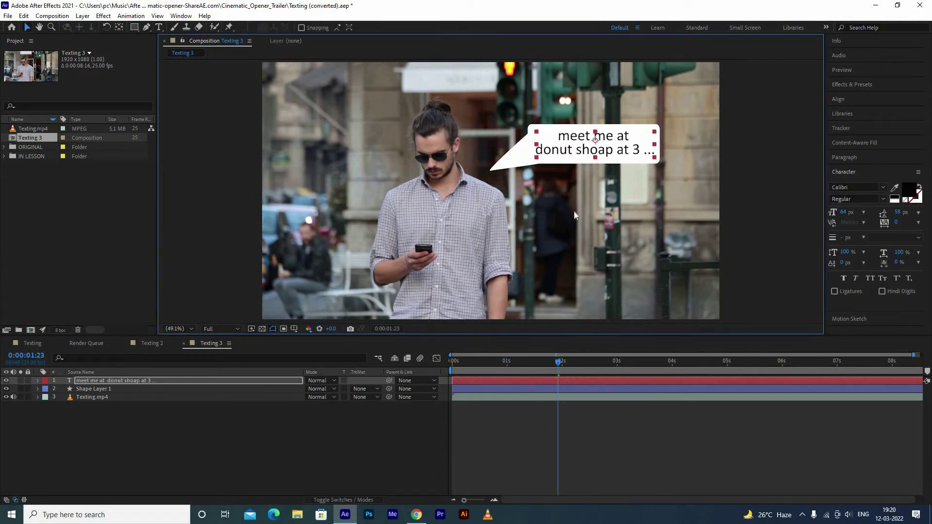
left_click(531, 294)
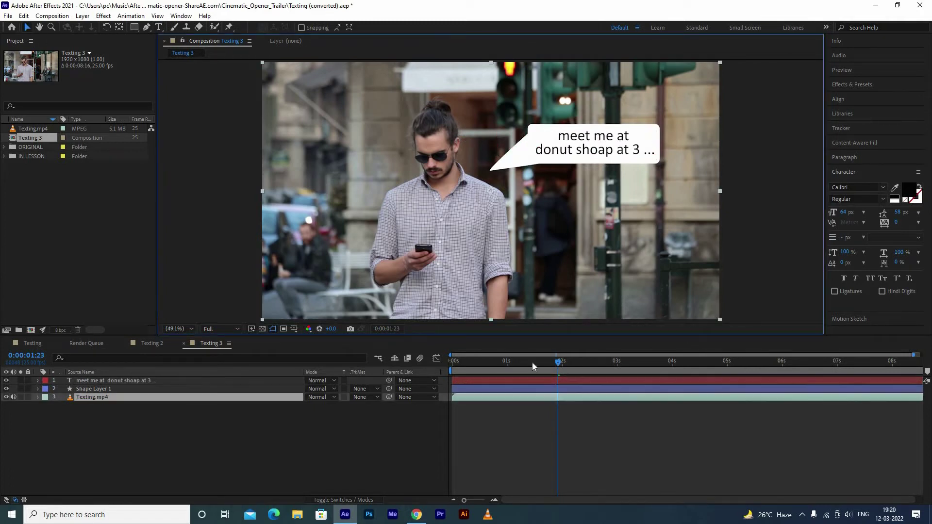
left_click(551, 389)
Parent the message text layer to Shape Layer 1 and preview them animating together
key("space")
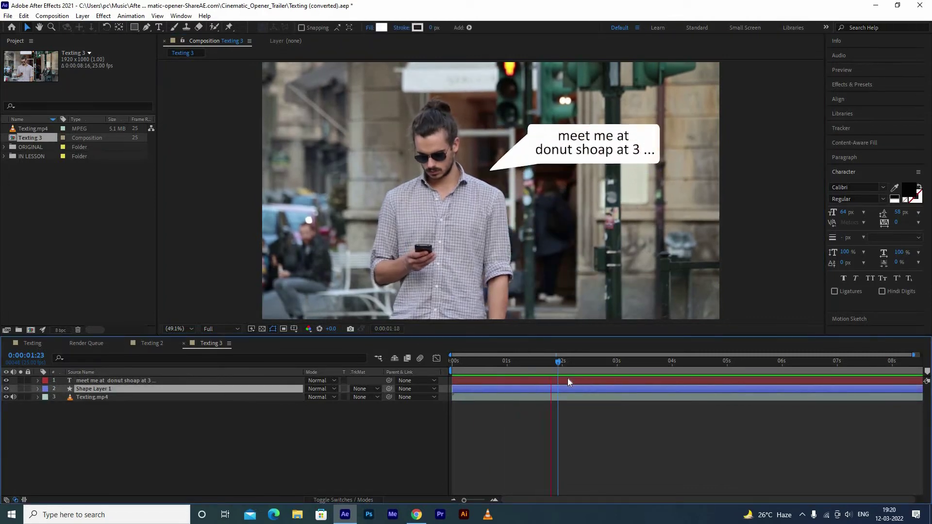
left_click(565, 381)
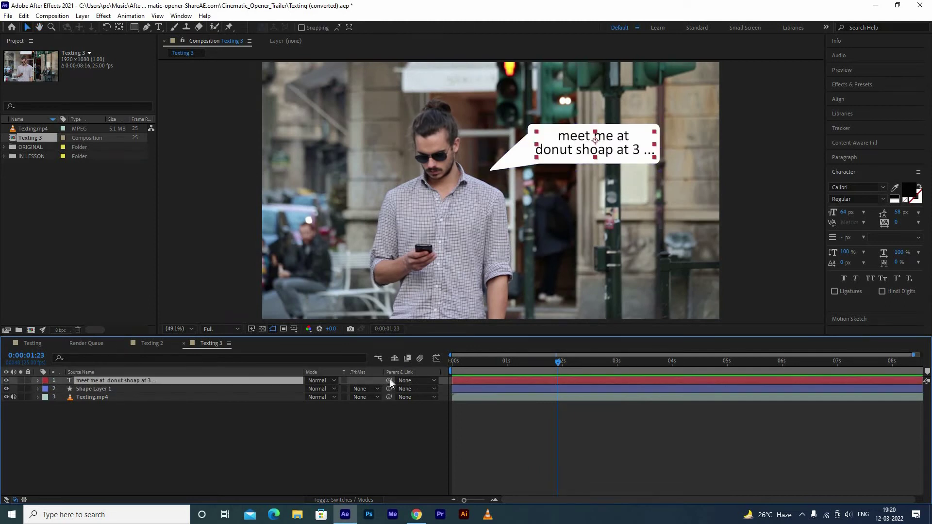
left_click_drag(389, 381, 184, 389)
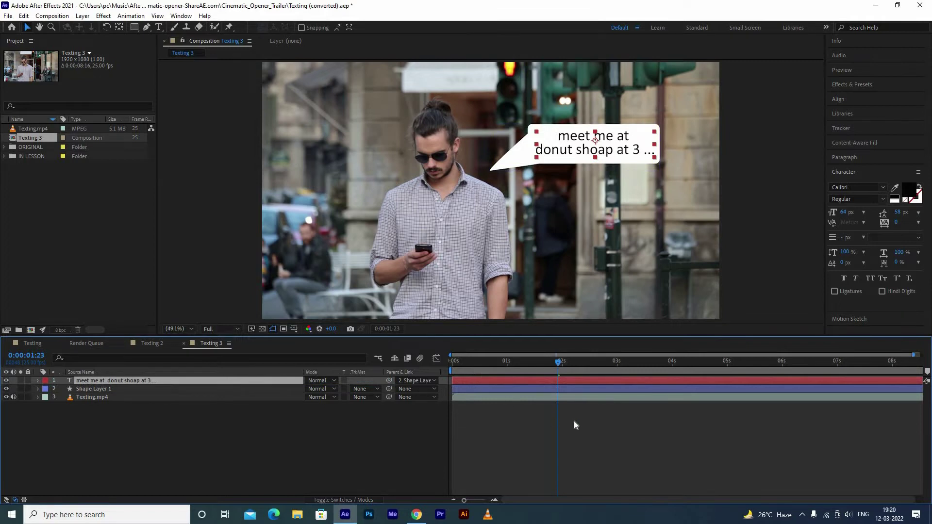
key("space")
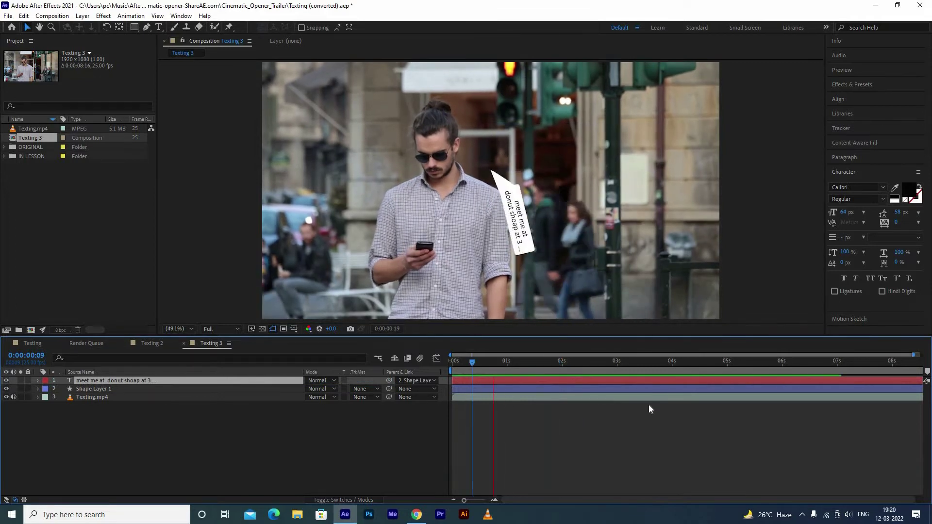
key("space")
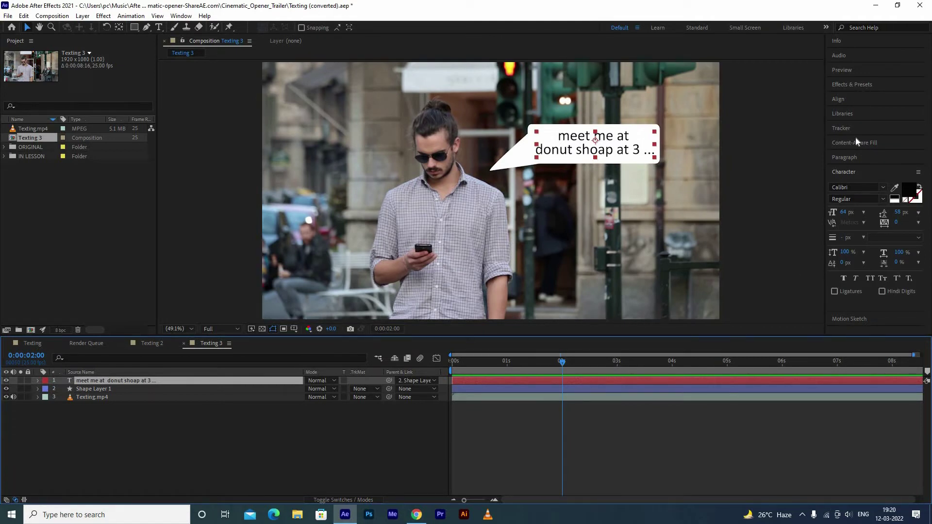
Find and select the Typewriter preset in Effects & Presets
left_click(861, 85)
left_click(859, 98)
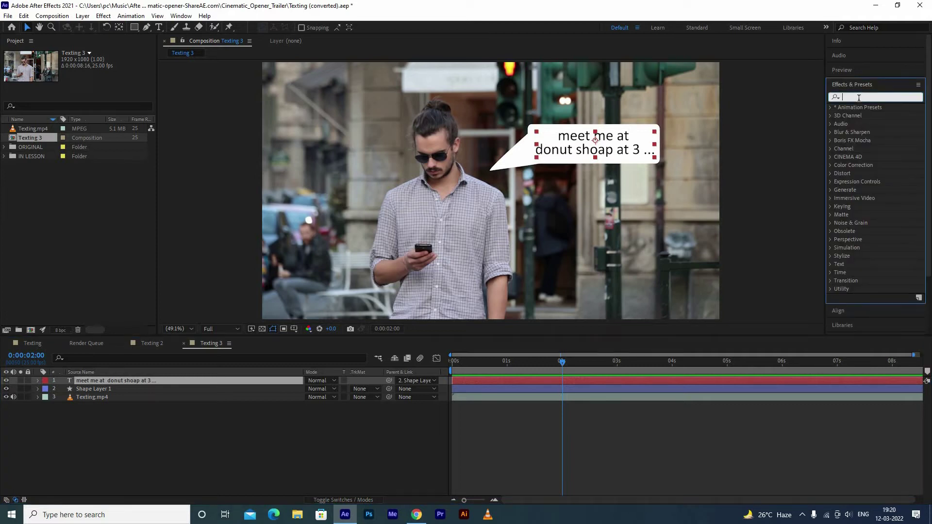
type("type")
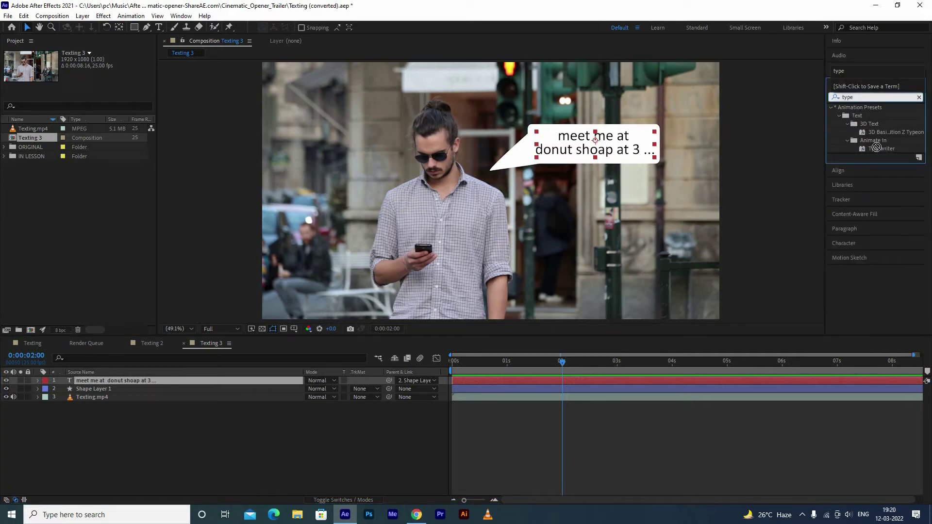
left_click(878, 149)
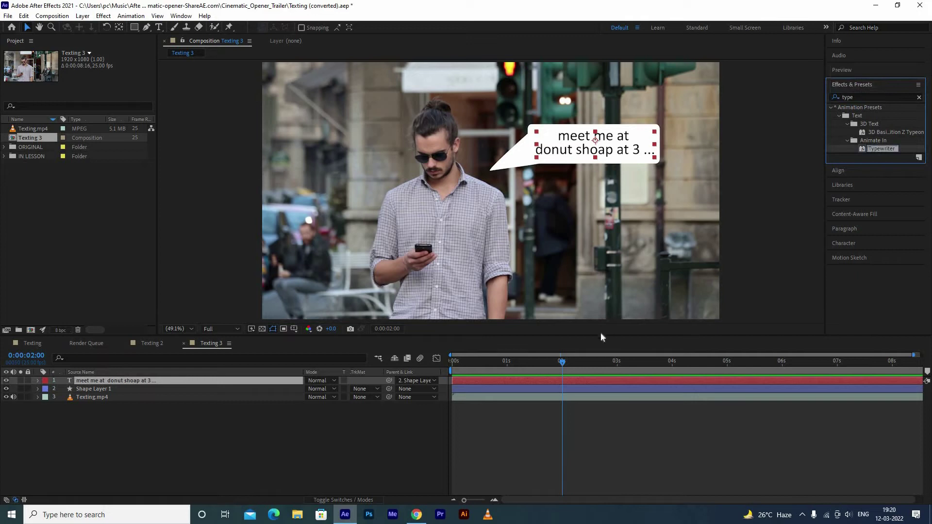
Apply Typewriter to the bubble's text layer at 0:00:02:01, leaving the bubble empty there
left_click(586, 390)
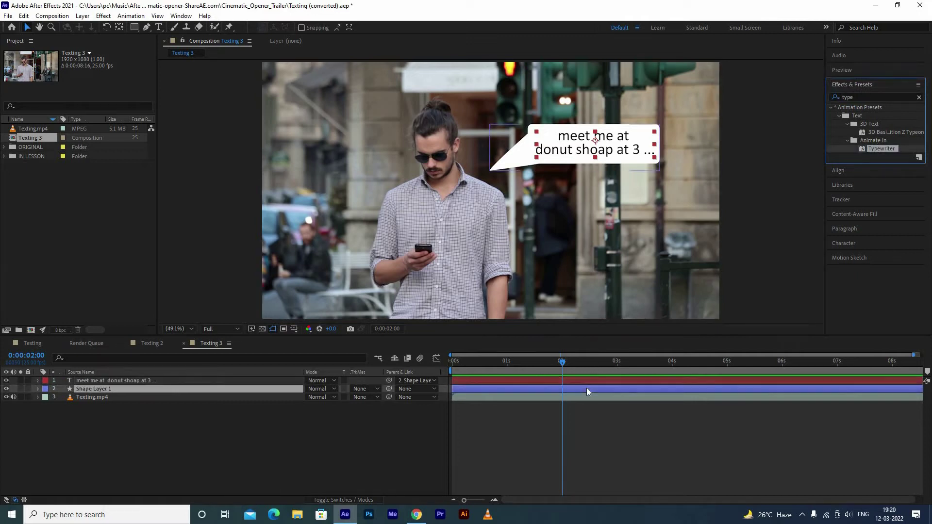
key("u")
left_click_drag(563, 363, 525, 363)
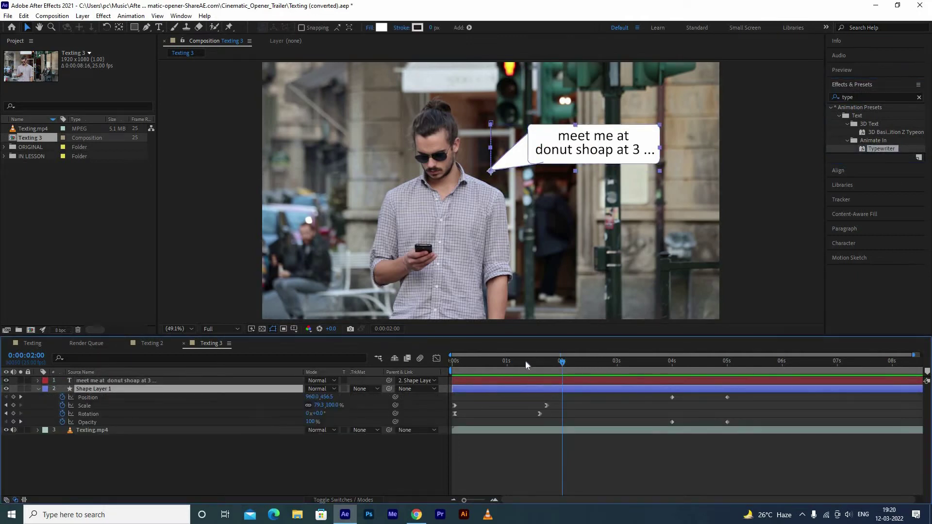
left_click(563, 363)
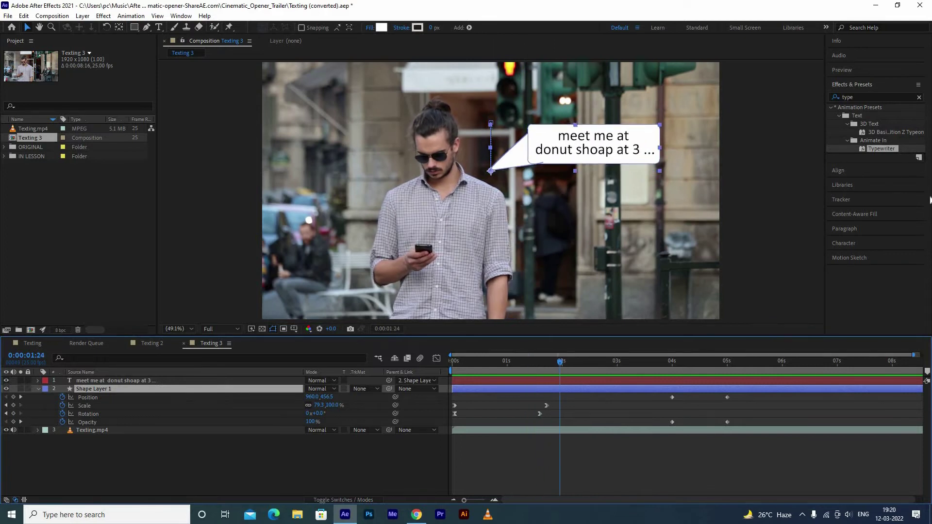
left_click_drag(659, 338, 598, 382)
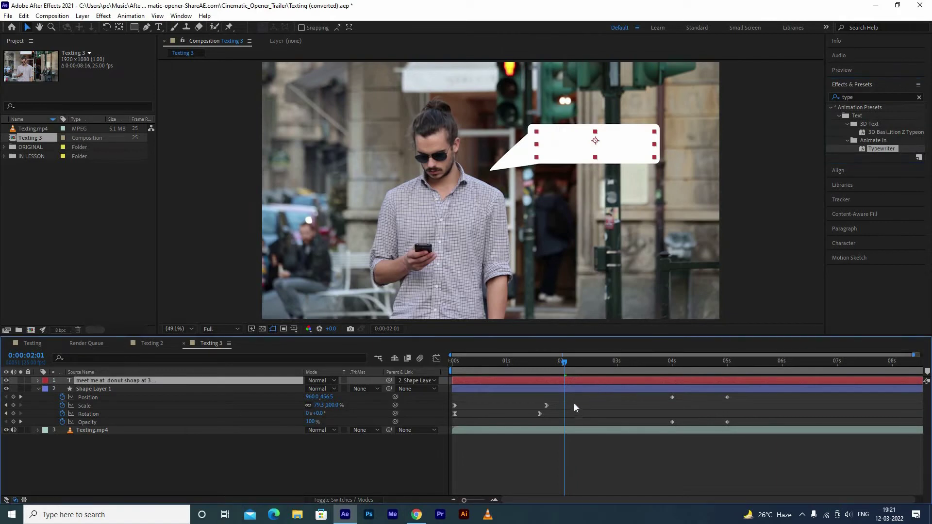
Reveal the text layer's Start keyframes and preview the typing animation
key("u")
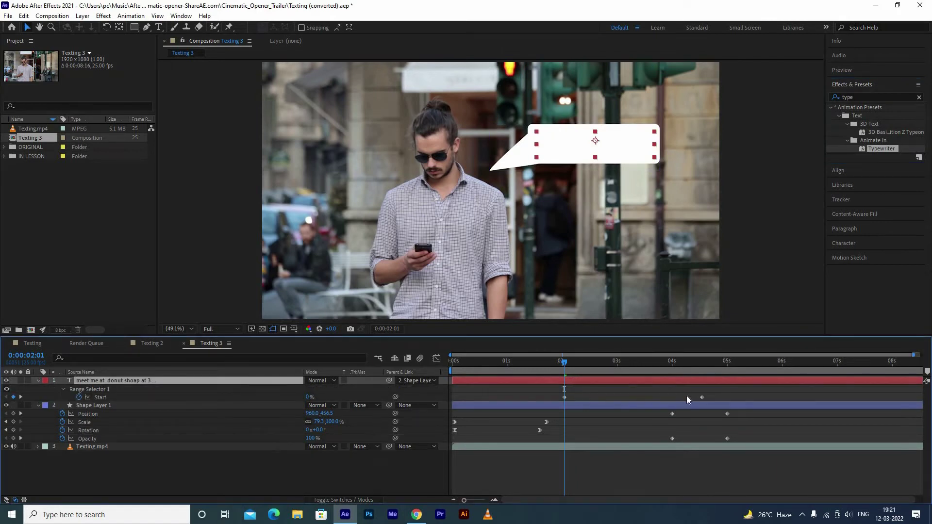
key("space")
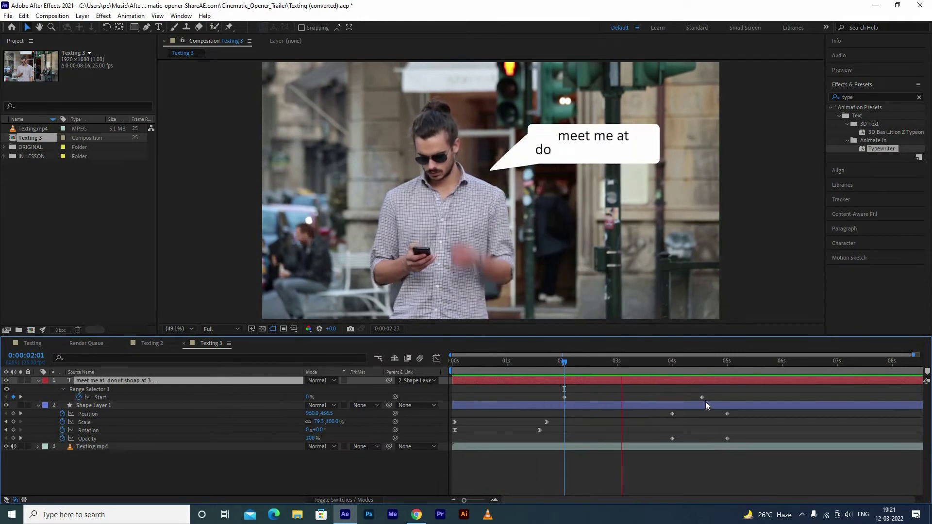
key("space")
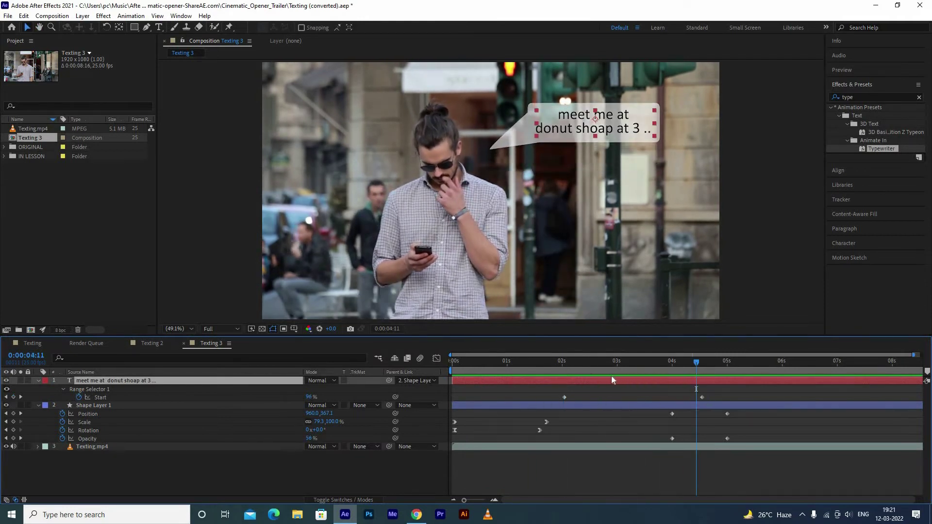
mouse_move(696, 378)
left_mouse_down()
mouse_move(565, 374)
mouse_move(642, 386)
left_mouse_up()
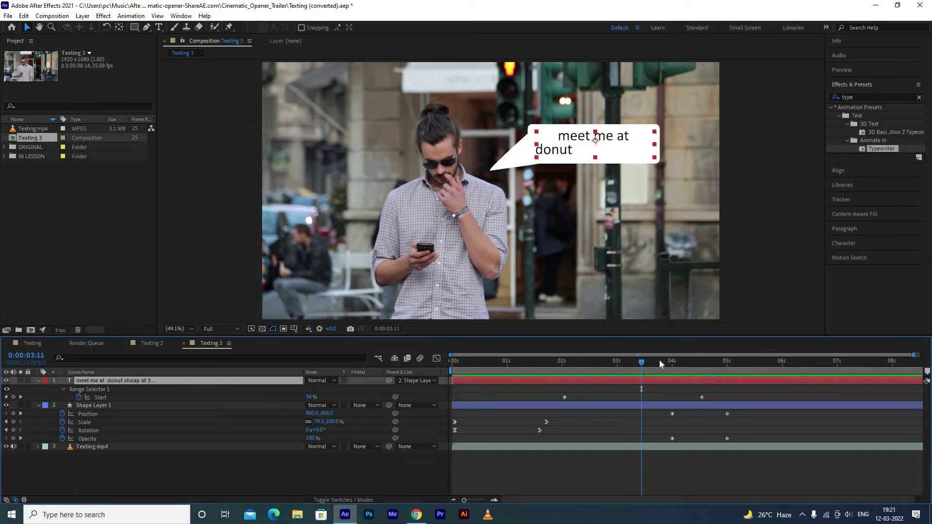
Add a Range Selector Start keyframe near 0:00:03:22 where the text reads 'meet me at donut shoap'
key("space")
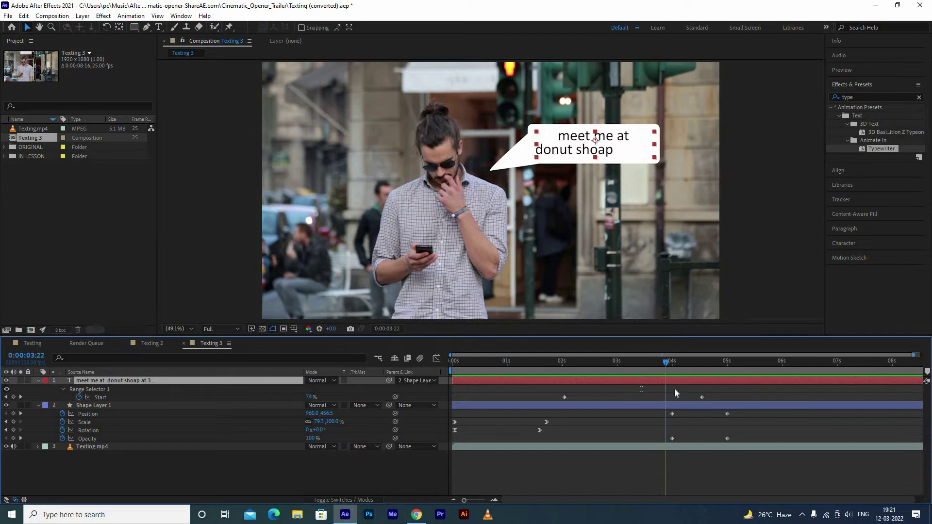
key("F2")
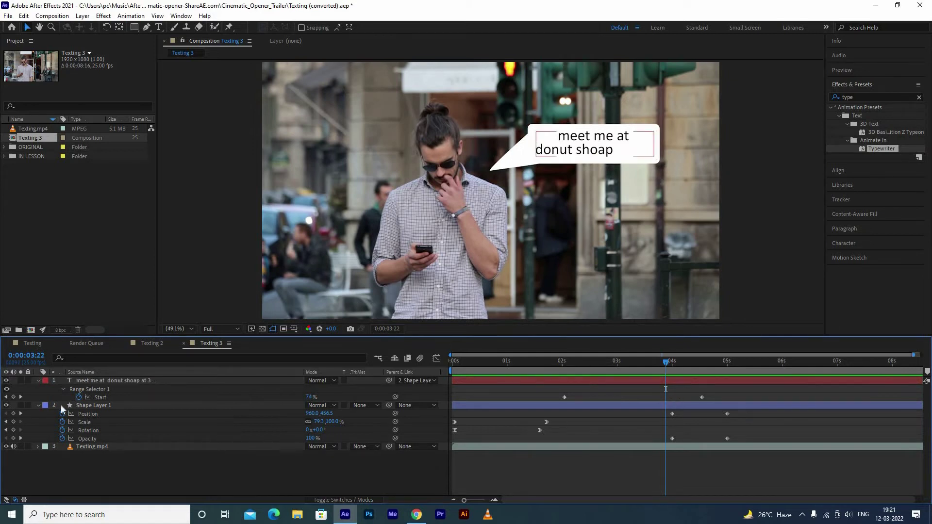
left_click(456, 407)
left_click(666, 398)
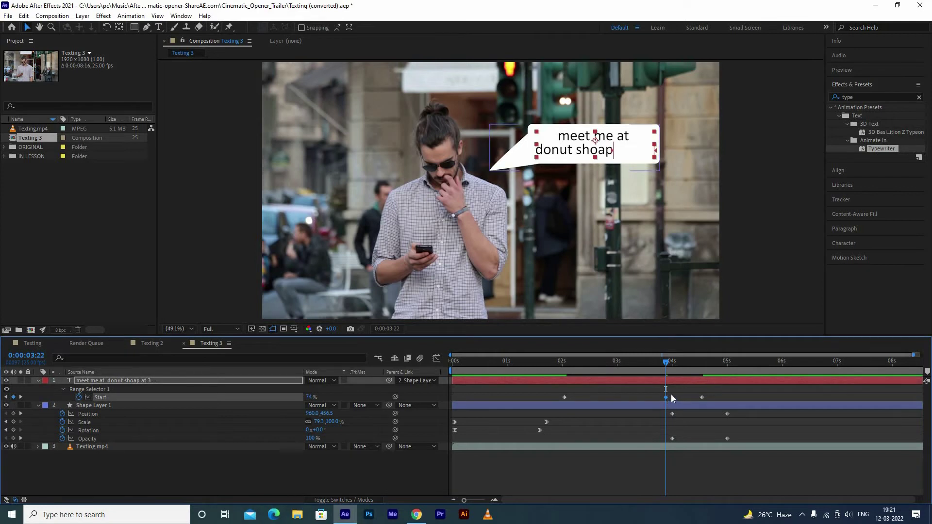
Paste the 74% Start keyframe at 0:00:04:09 so typing pauses on 'donut shoap'
left_click(692, 363)
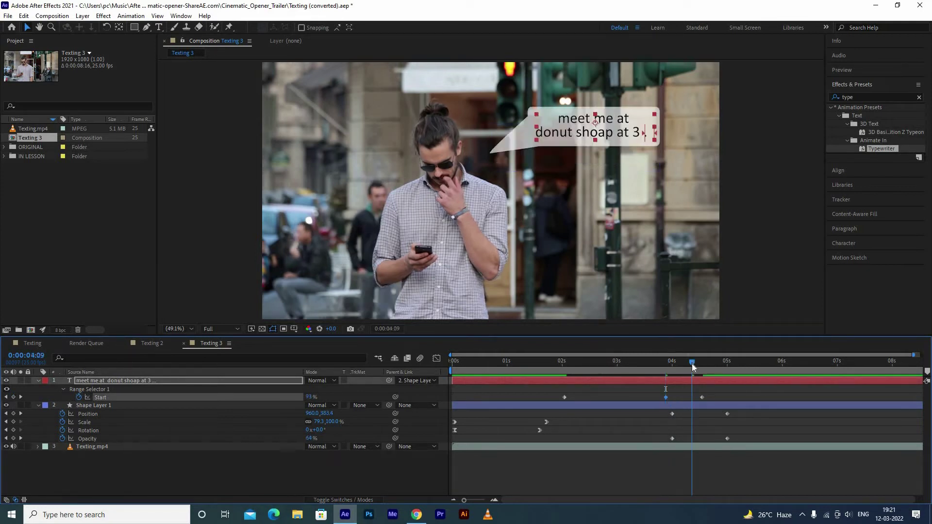
key("ctrl+v")
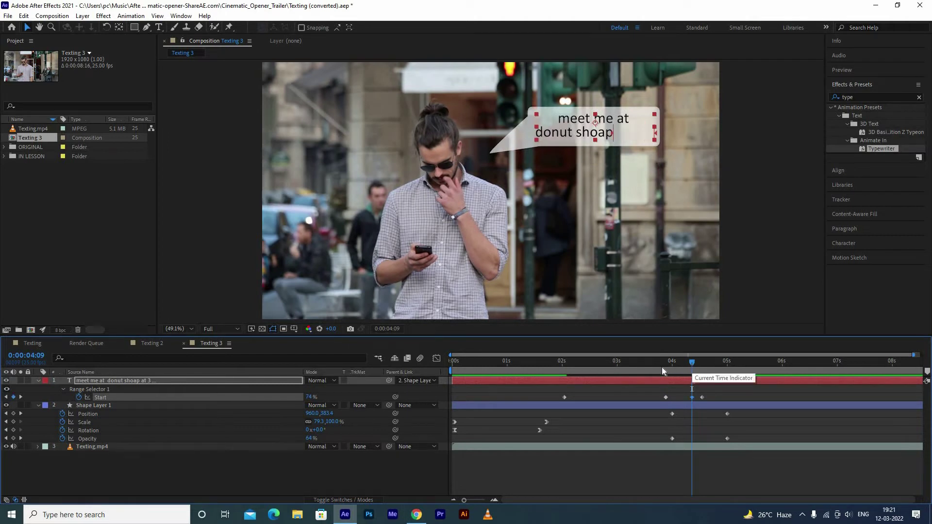
left_click_drag(685, 379, 661, 377)
key("space")
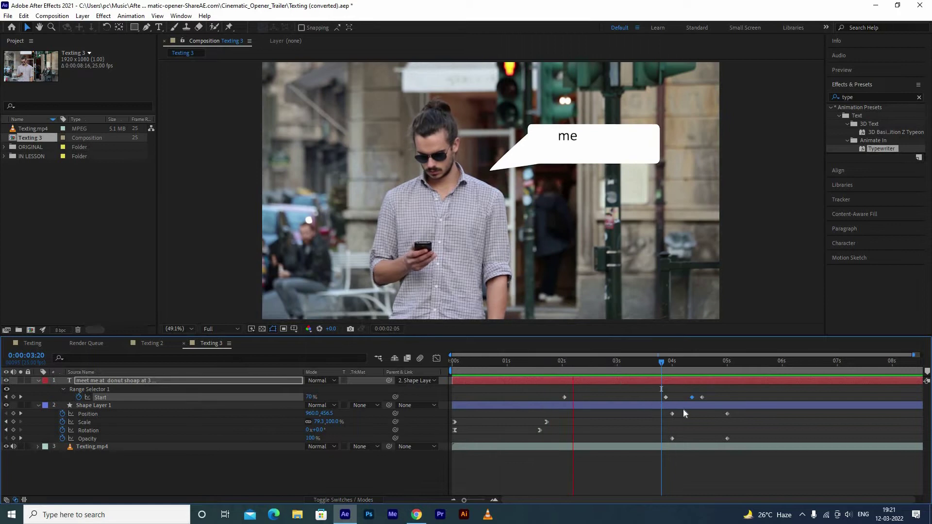
left_click(657, 361)
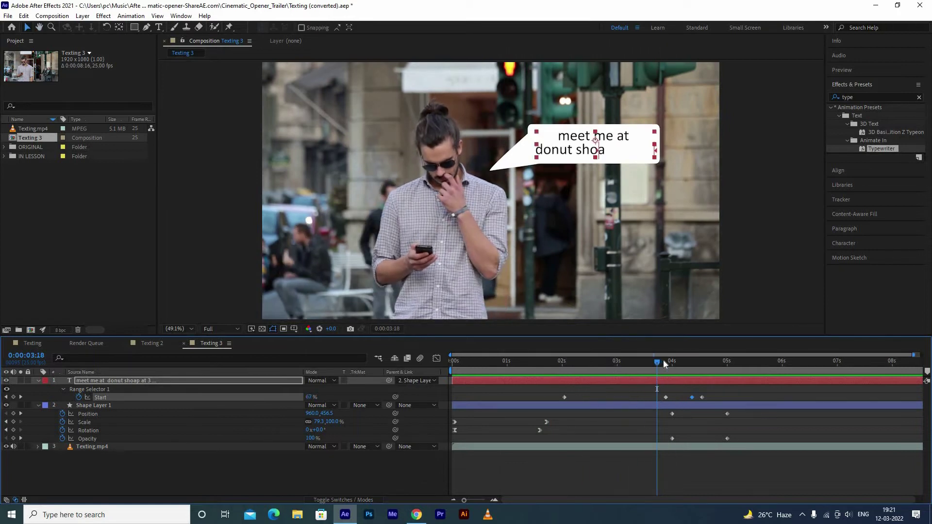
key("Page_Down")
key("Page_Down")
key("Page_Down")
key("Page_Down")
key("Page_Down")
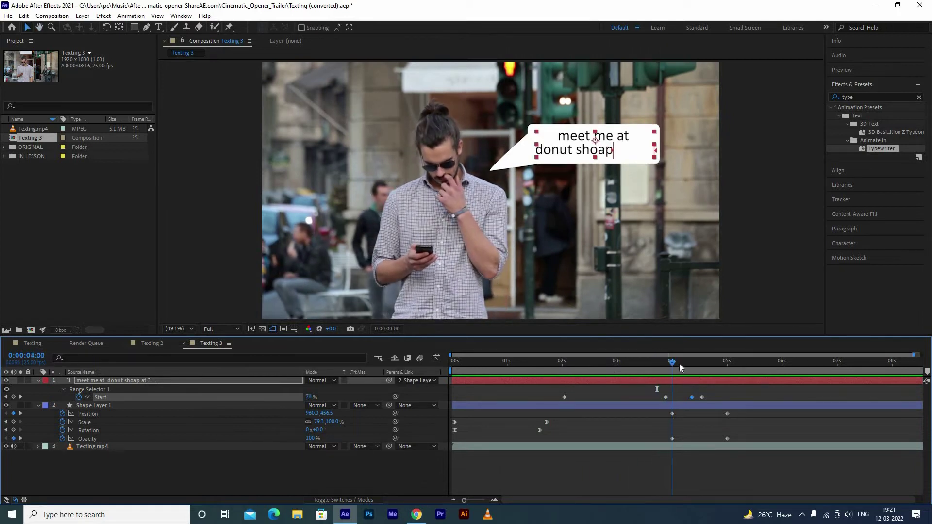
key("Page_Down")
Move Shape Layer 1's Position and Opacity exit keyframes later, then switch to Texting 2
left_click_drag(728, 414, 747, 414)
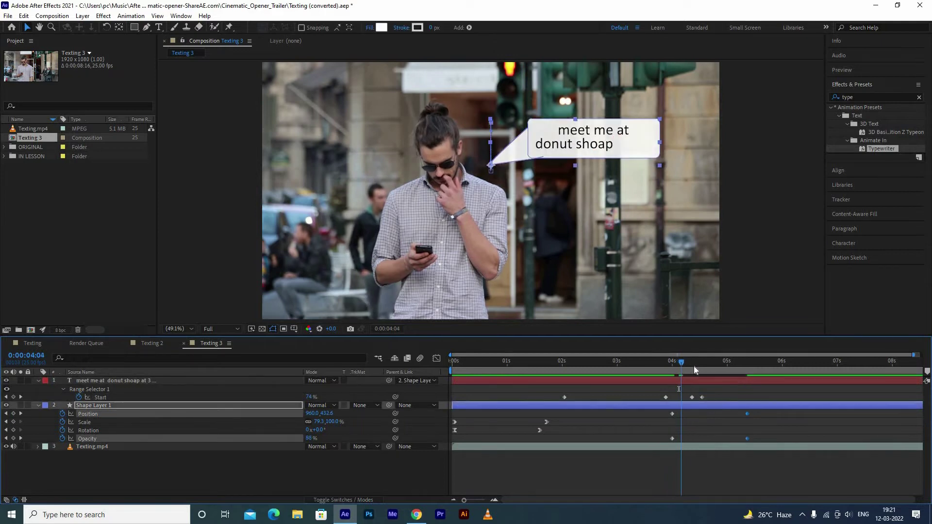
key("Page_Down")
key("Page_Down")
key("Page_Down")
key("Page_Down")
key("Page_Down")
key("Page_Down")
key("Page_Down")
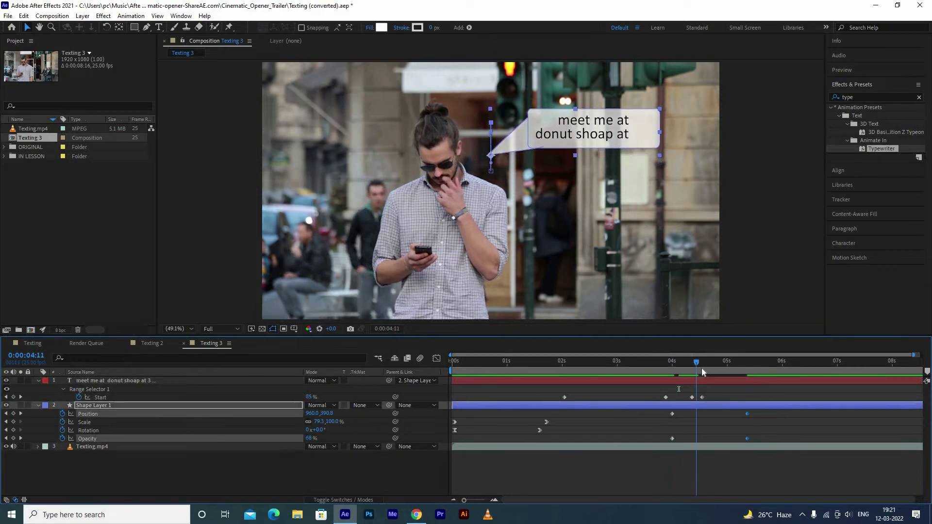
key("Page_Down")
key("Page_Down")
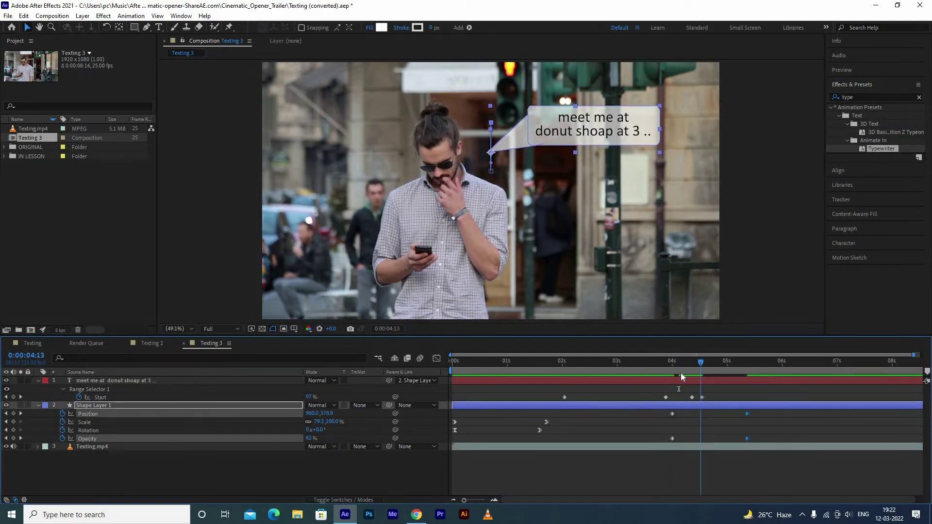
left_click(680, 373)
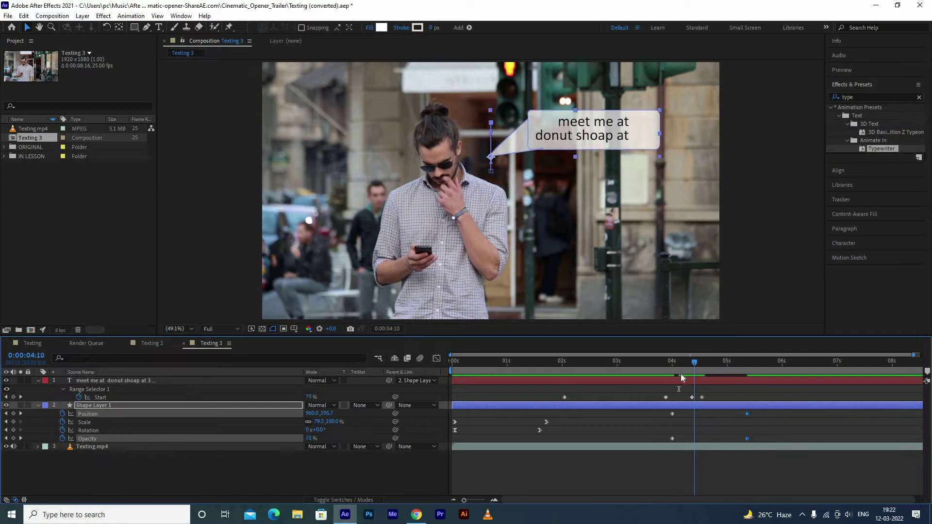
left_click(716, 395)
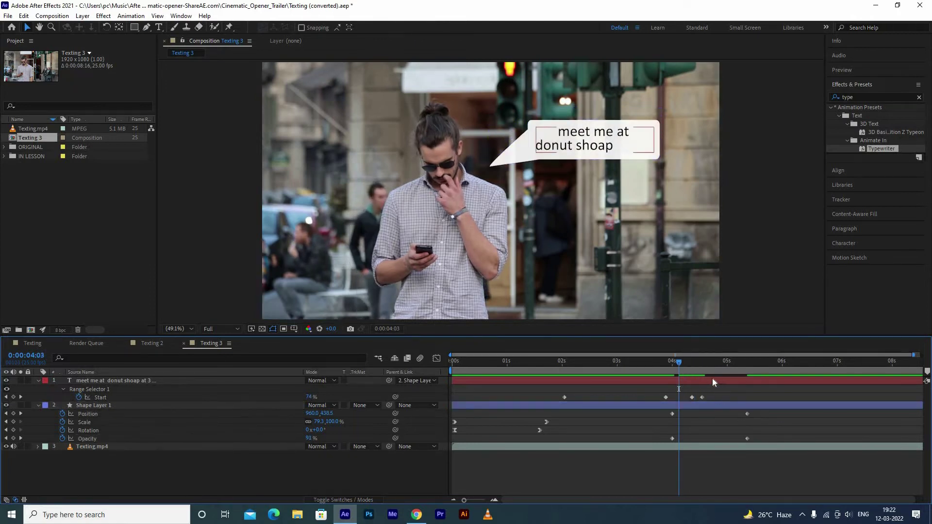
mouse_move(660, 410)
left_mouse_down()
mouse_move(670, 440)
mouse_move(713, 439)
left_mouse_up()
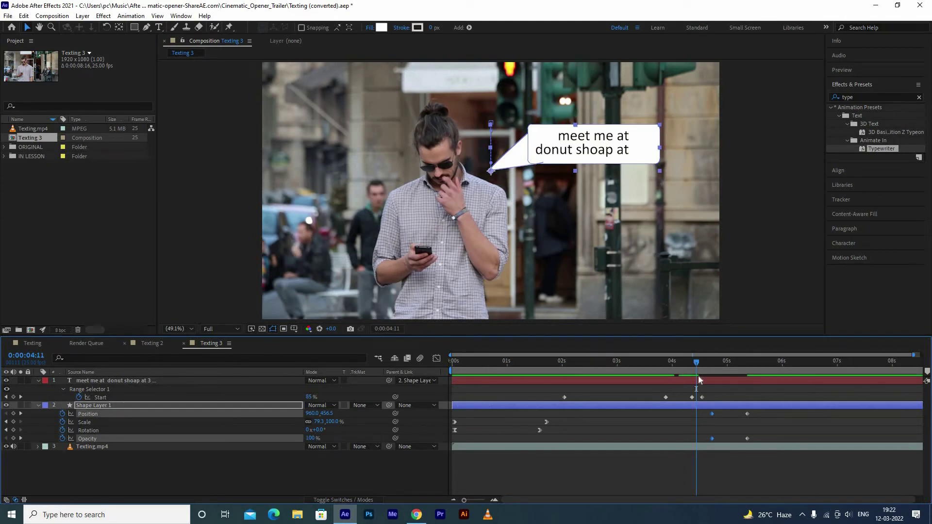
key("shift+comma")
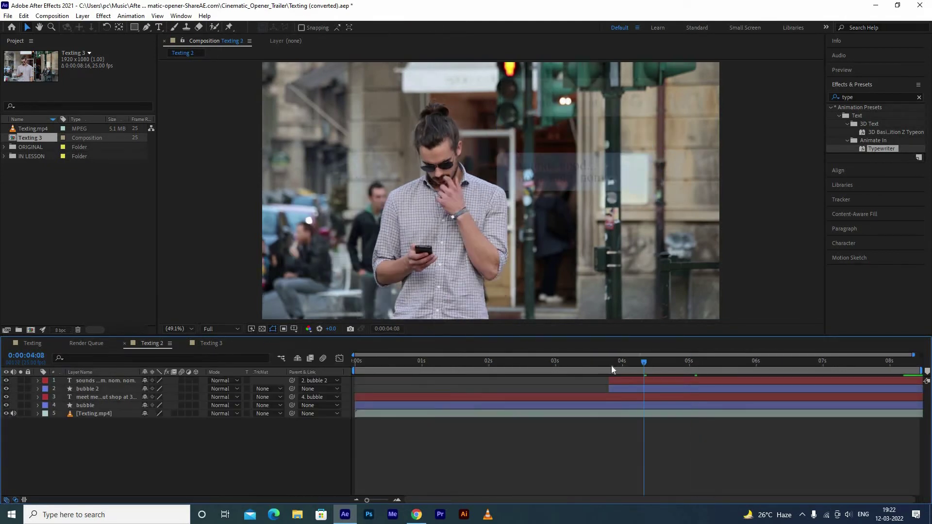
Check Texting 2's bubble timing, then return to Texting 3 at 0:00:04:18 showing the full message
mouse_move(612, 368)
left_mouse_down()
mouse_move(606, 376)
mouse_move(639, 378)
left_mouse_up()
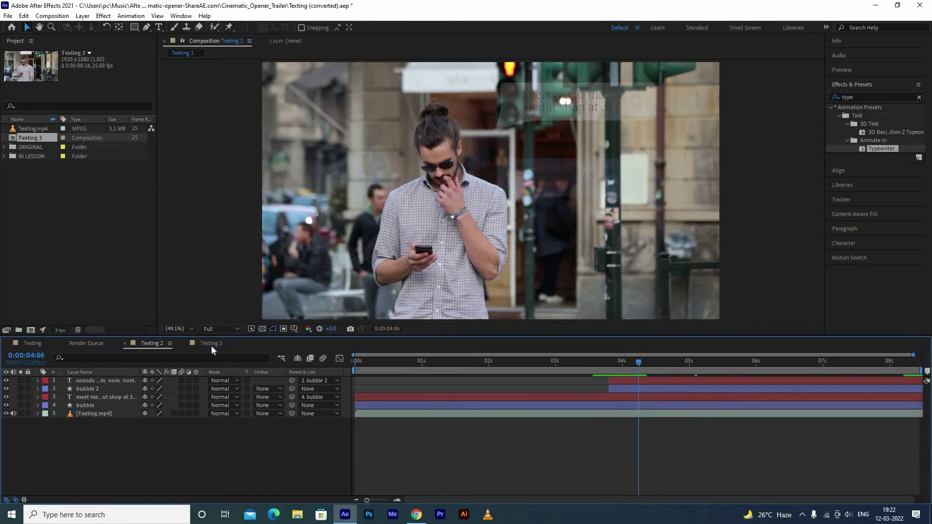
key("shift+period")
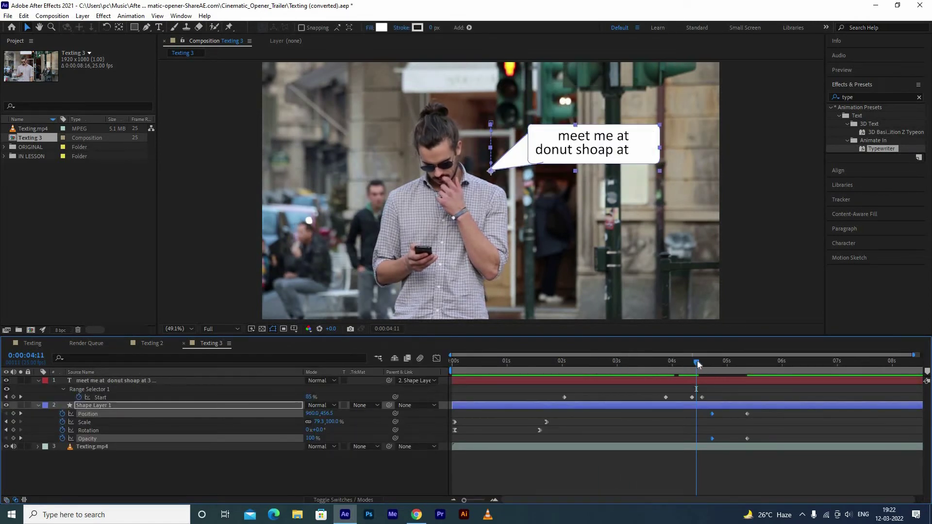
key("Page_Down")
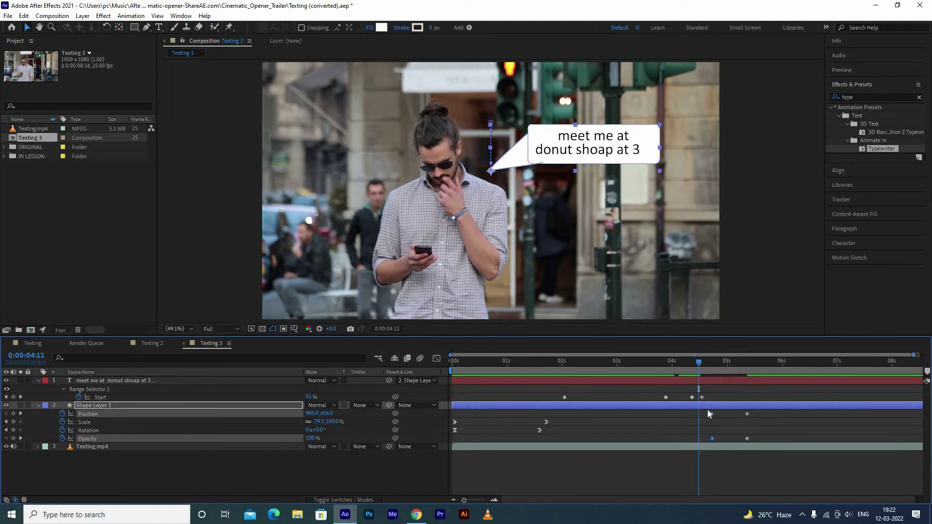
key("k")
key("k")
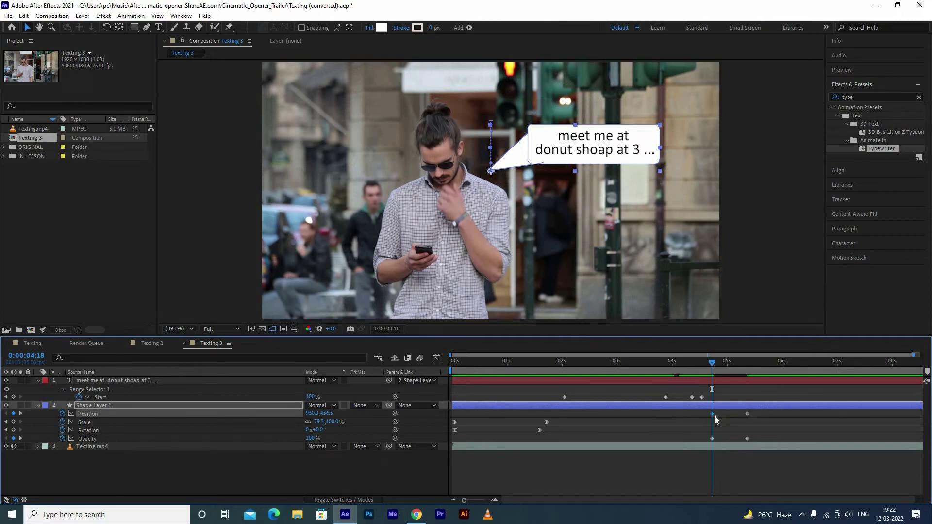
left_click(748, 371)
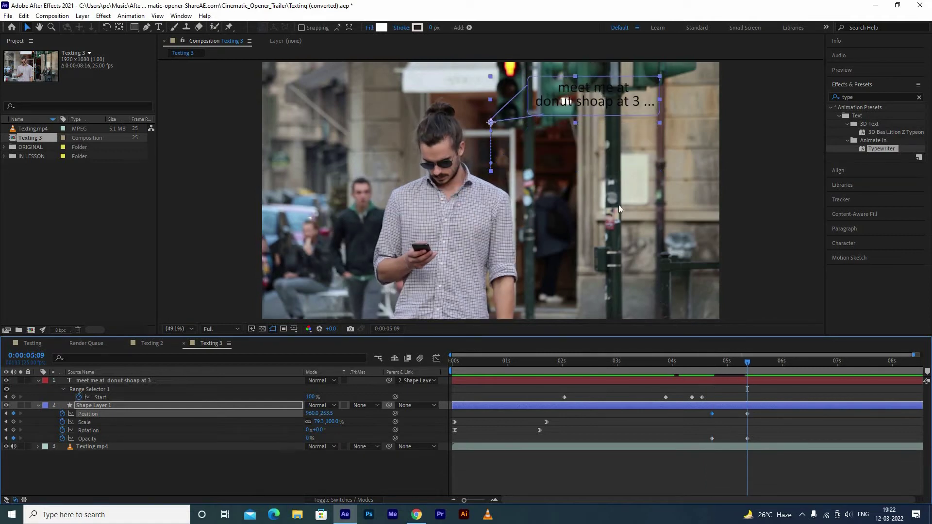
left_click(710, 371)
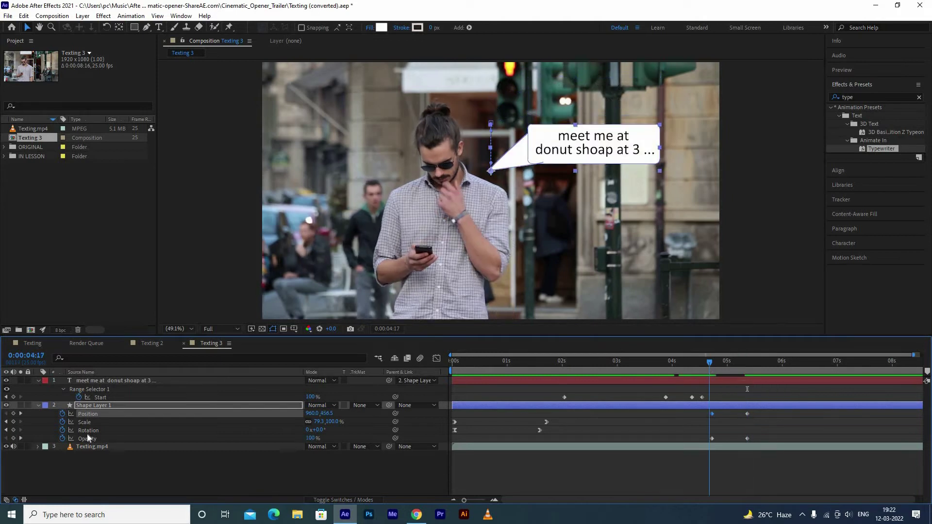
key("Page_Down")
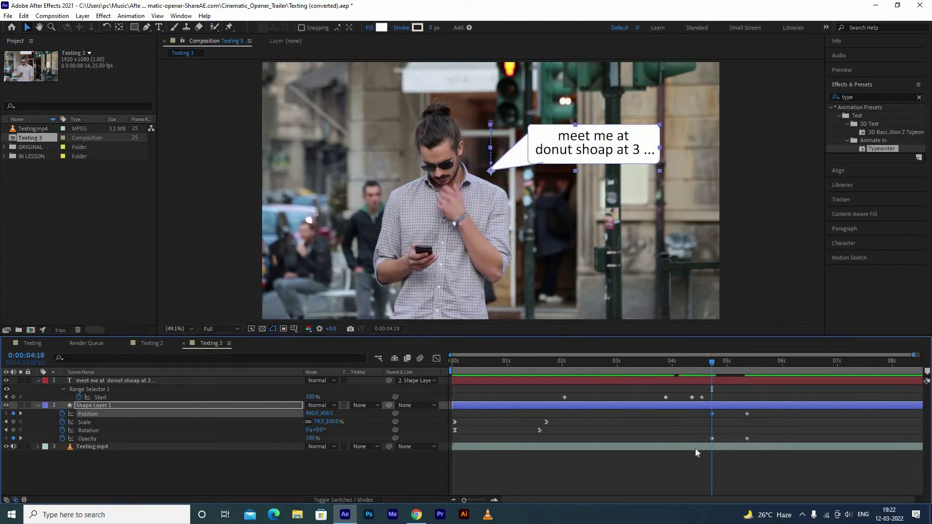
left_click(747, 365)
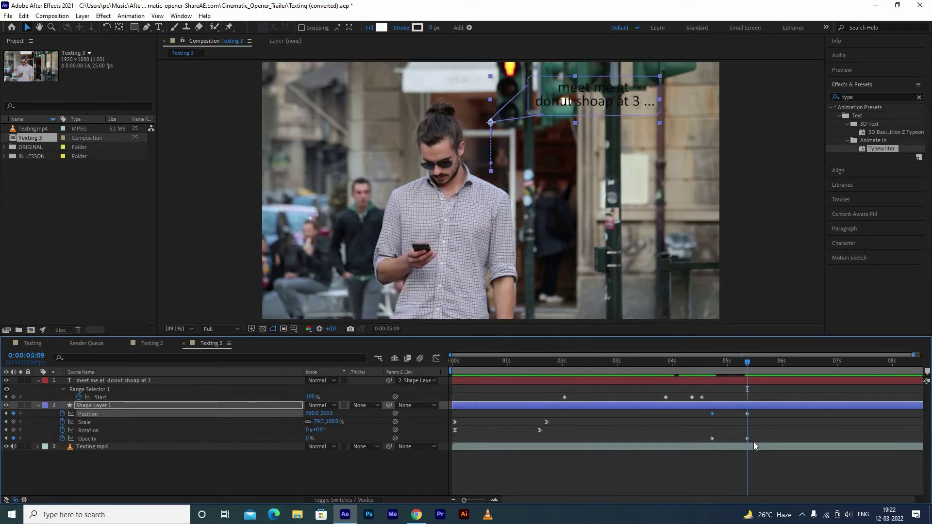
left_click_drag(753, 442, 708, 435)
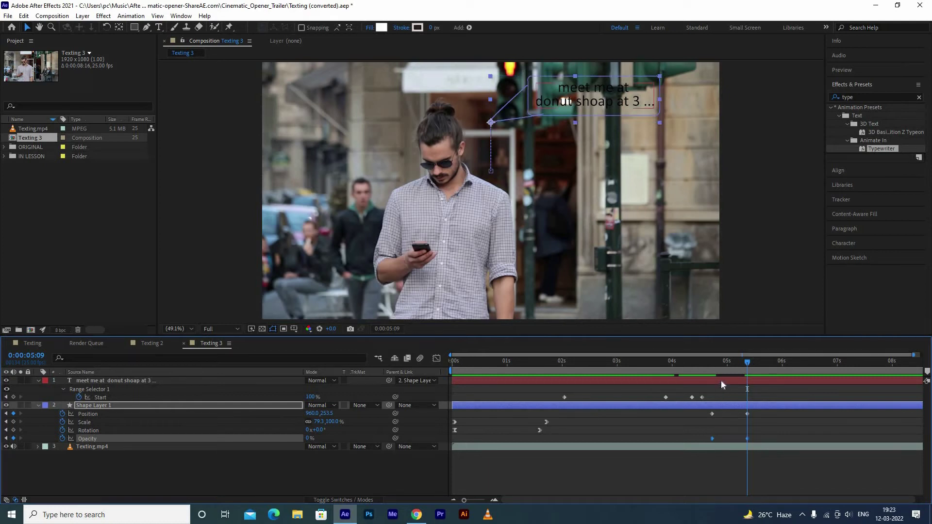
left_click(721, 380)
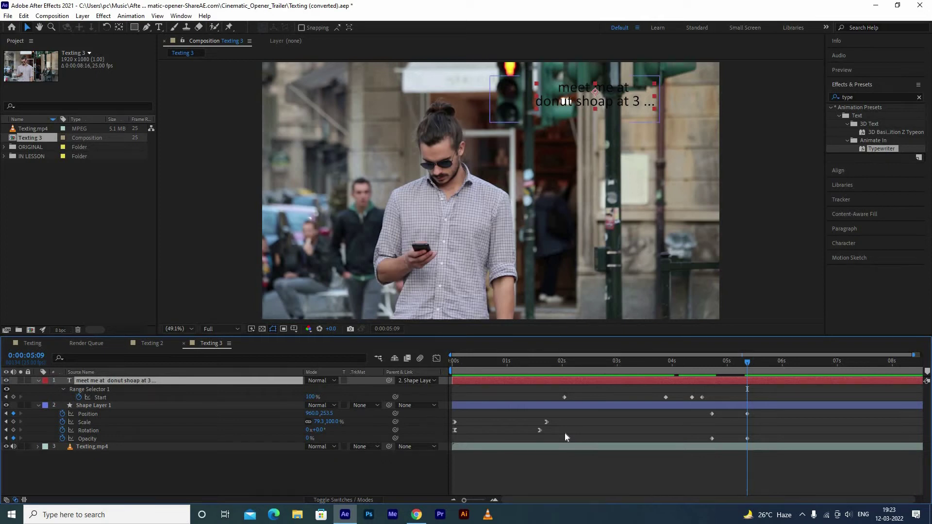
key("Return")
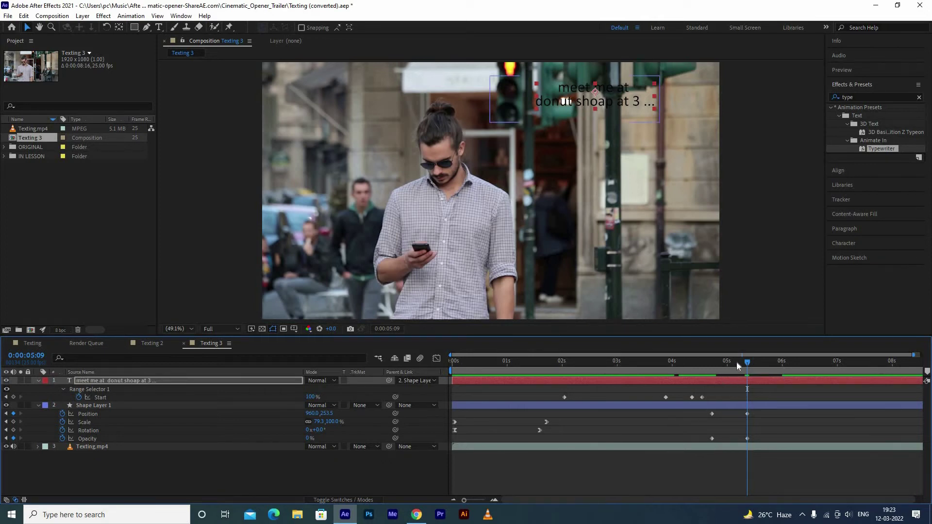
left_click_drag(747, 363, 714, 366)
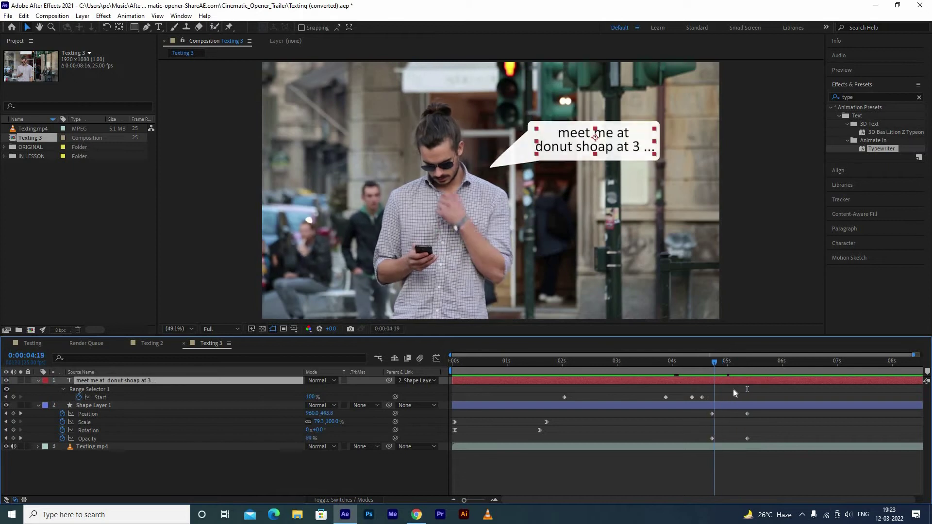
left_click(712, 360)
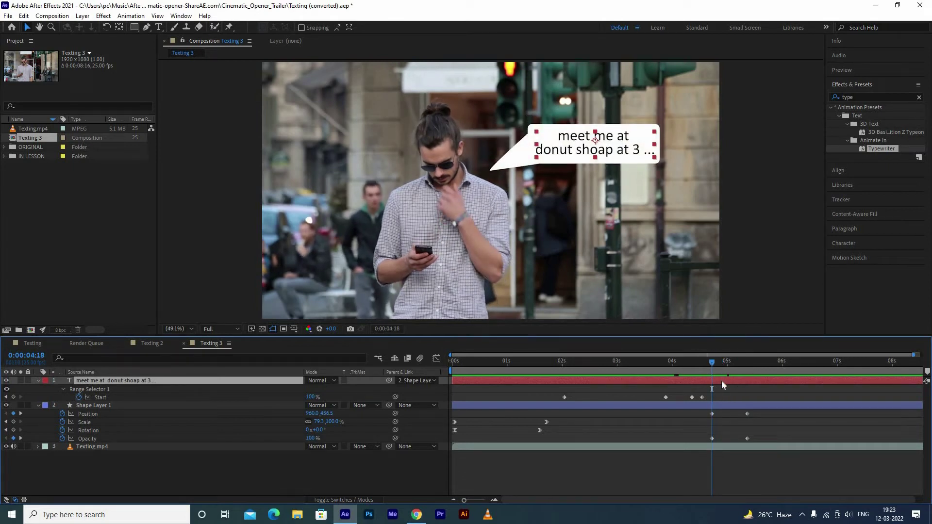
key("Return")
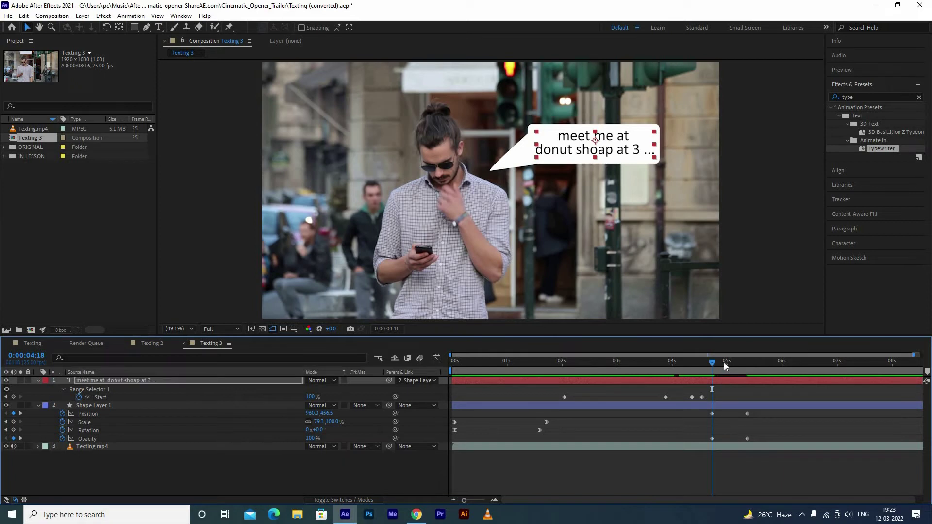
left_click_drag(735, 364, 747, 364)
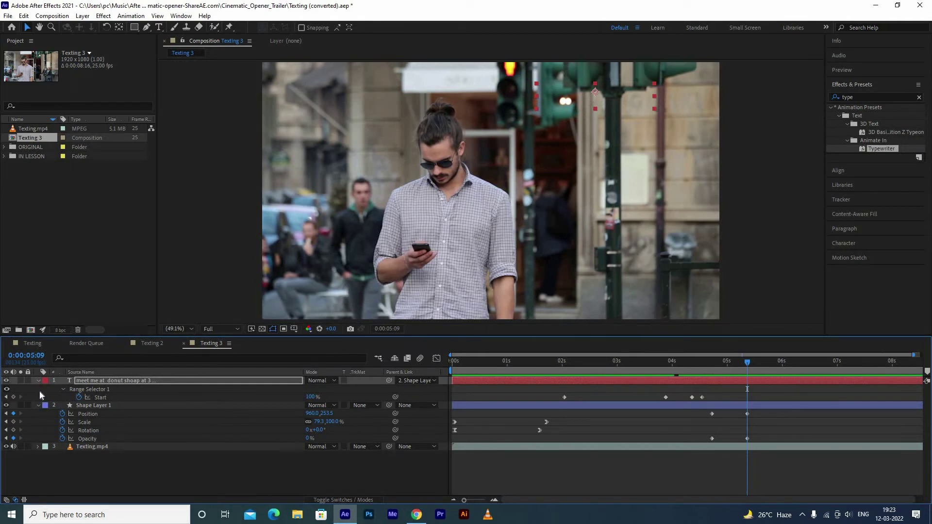
Duplicate the speech bubble shape layer and trim the copy to start at 0:00:05:04
key("u")
key("u")
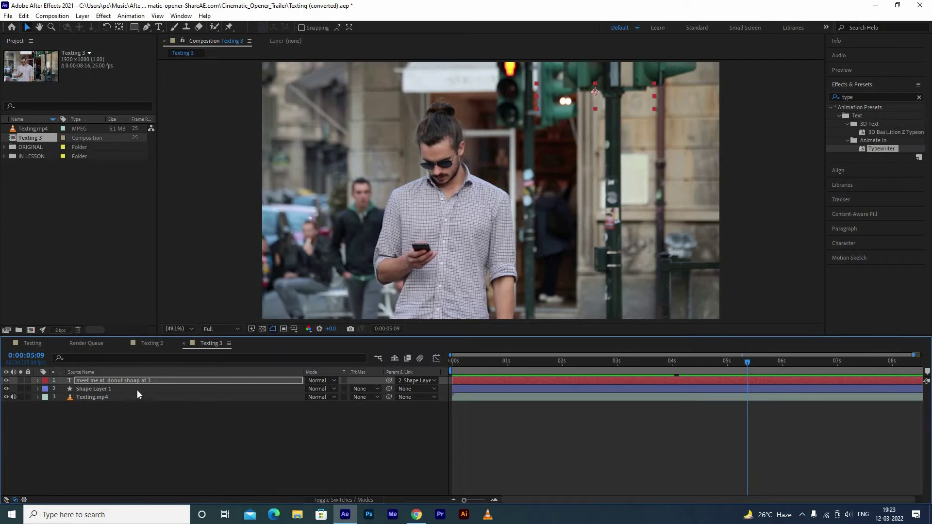
left_click(137, 388)
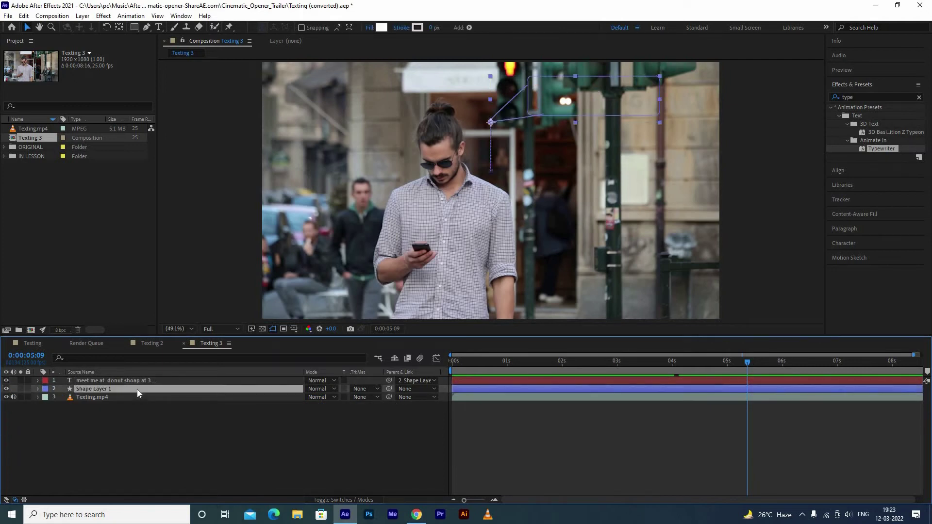
key("ctrl+d")
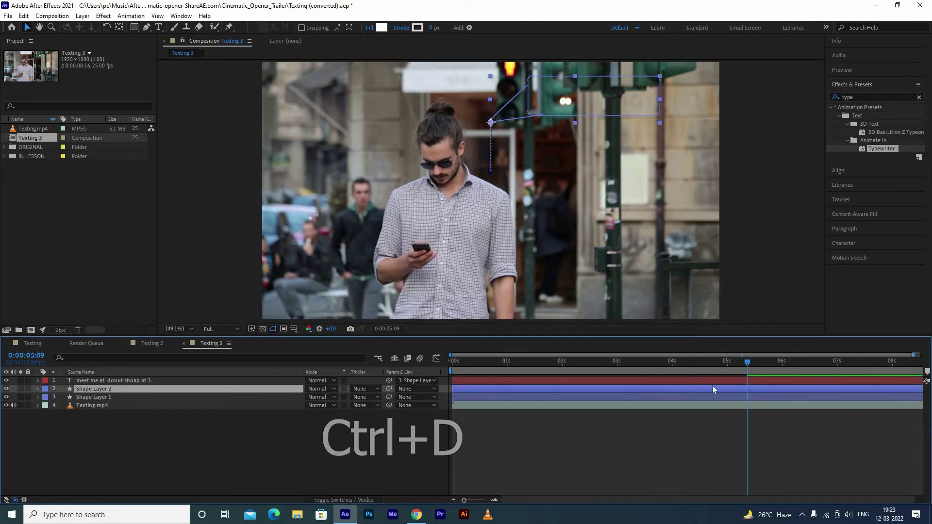
left_click(735, 362)
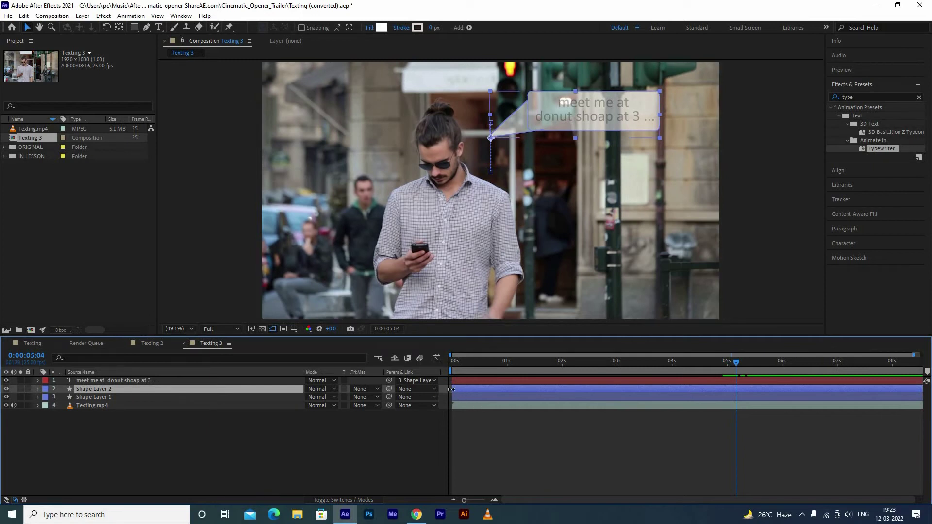
key("alt+bracketleft")
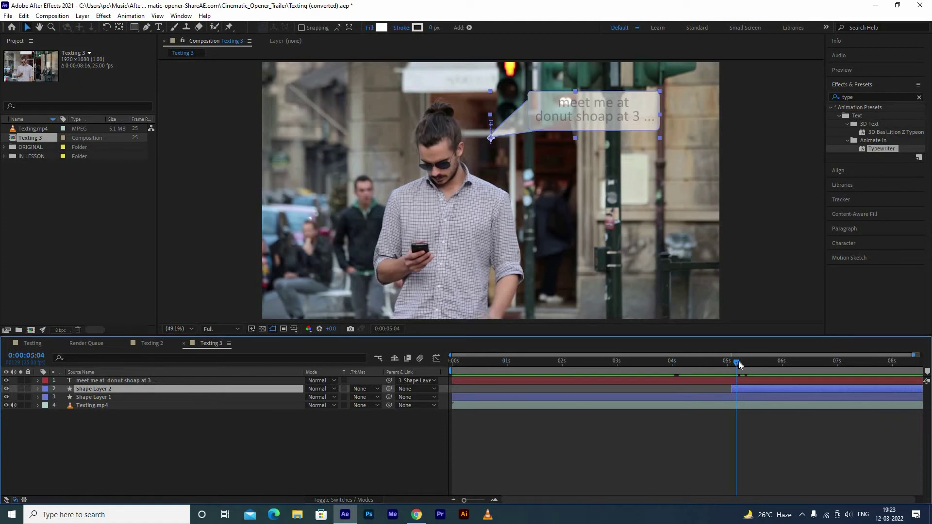
key("Page_Up")
Delete the copy's Position, Opacity, Scale and Rotation keyframes, then preview the result
key("u")
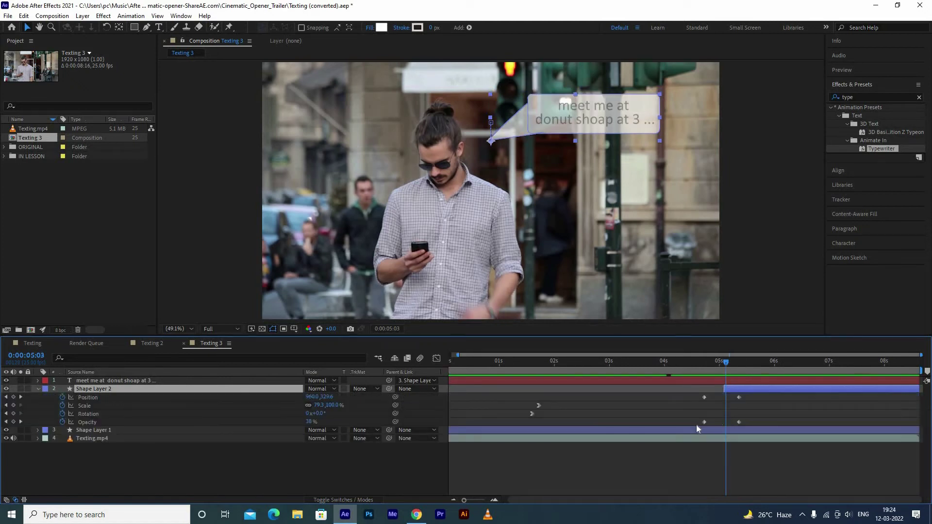
left_click_drag(765, 395, 699, 426)
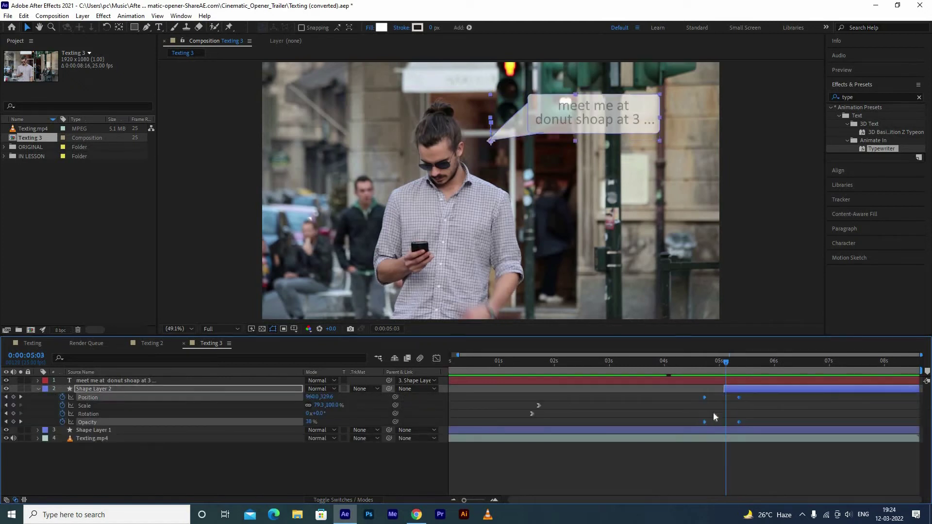
key("Delete")
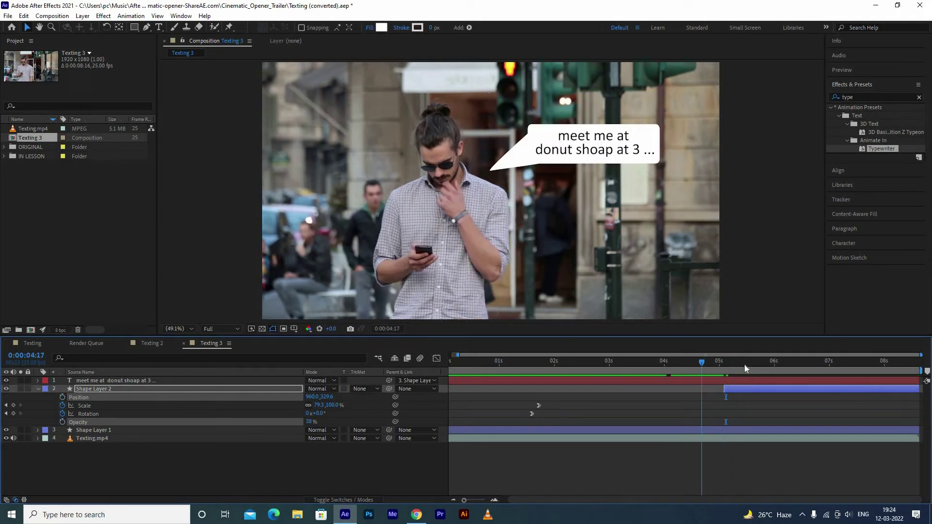
key("Page_Down")
key("Page_Down")
key("Page_Down")
key("space")
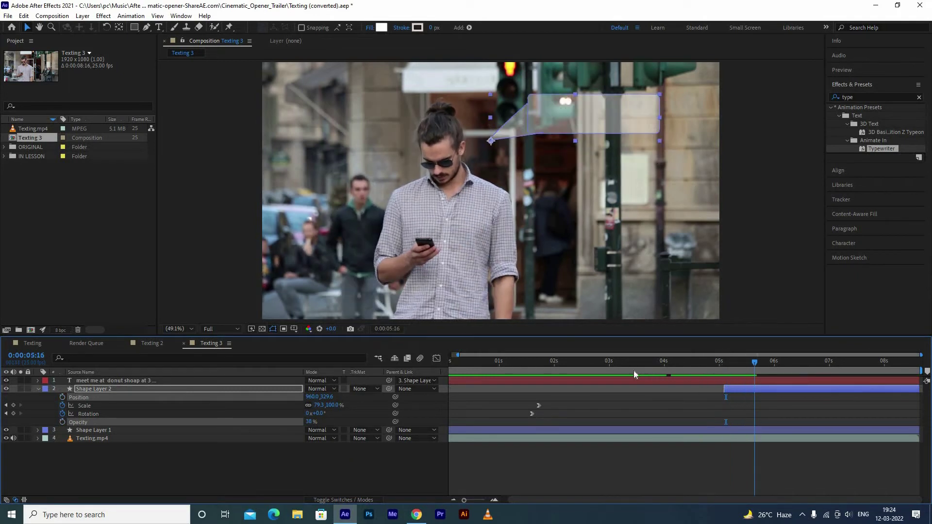
left_click(749, 383)
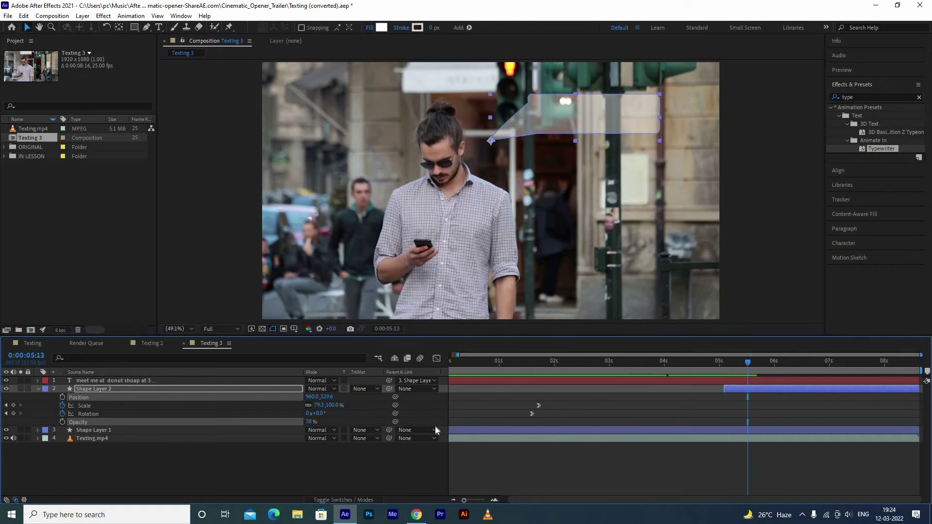
left_click_drag(591, 395, 438, 426)
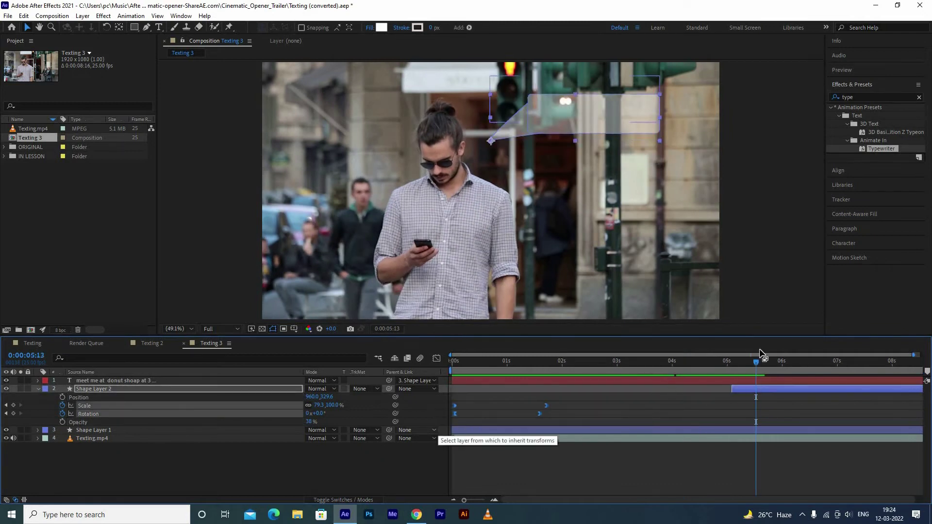
key("Delete")
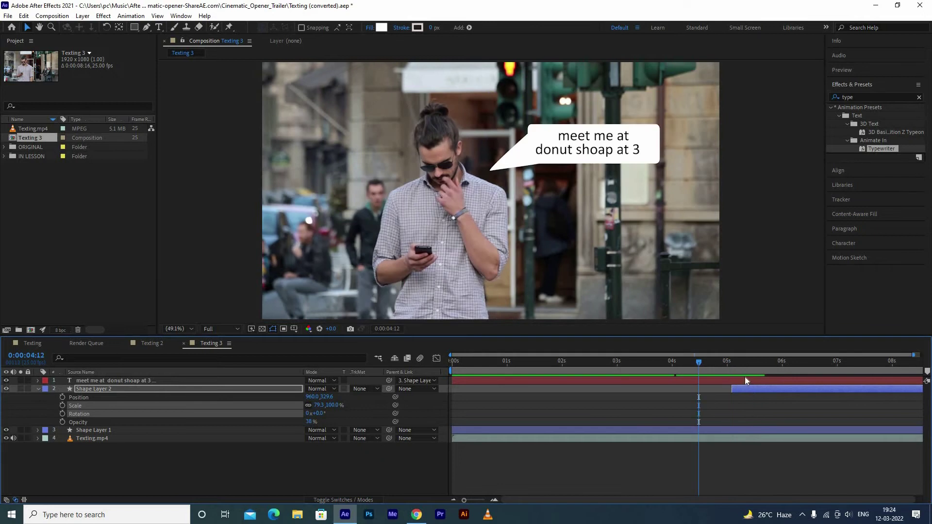
mouse_move(745, 377)
left_mouse_down()
mouse_move(701, 369)
mouse_move(732, 368)
left_mouse_up()
key("space")
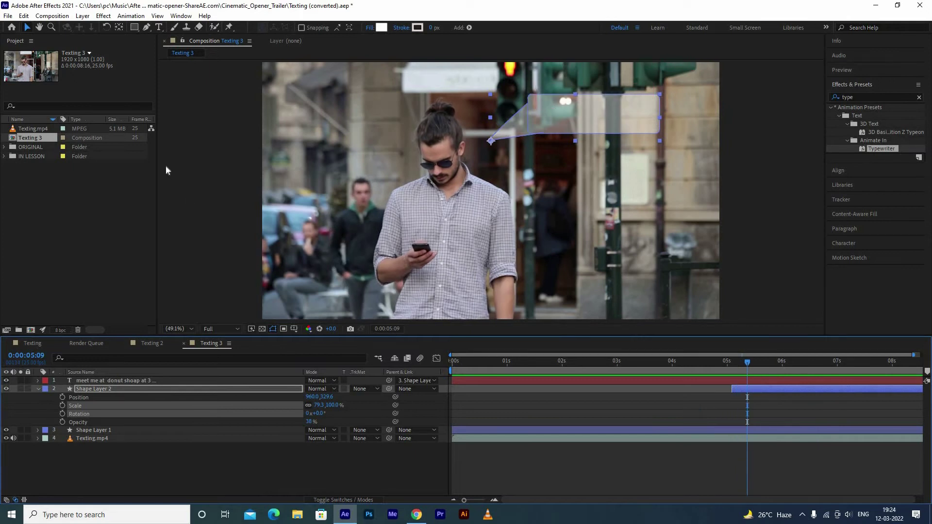
Drag Shape Layer 2 below the first bubble and raise its opacity to 100% at 0:00:05:03
key("Return")
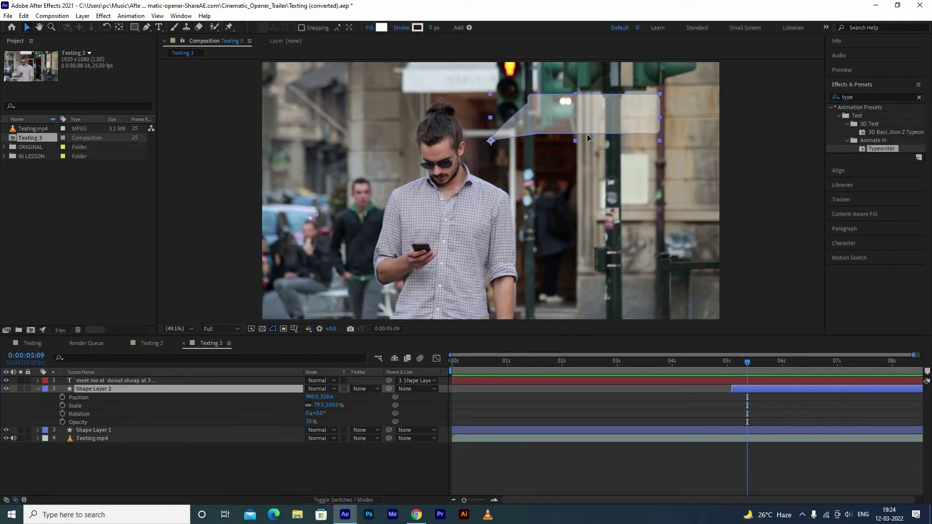
left_click_drag(586, 166, 595, 151)
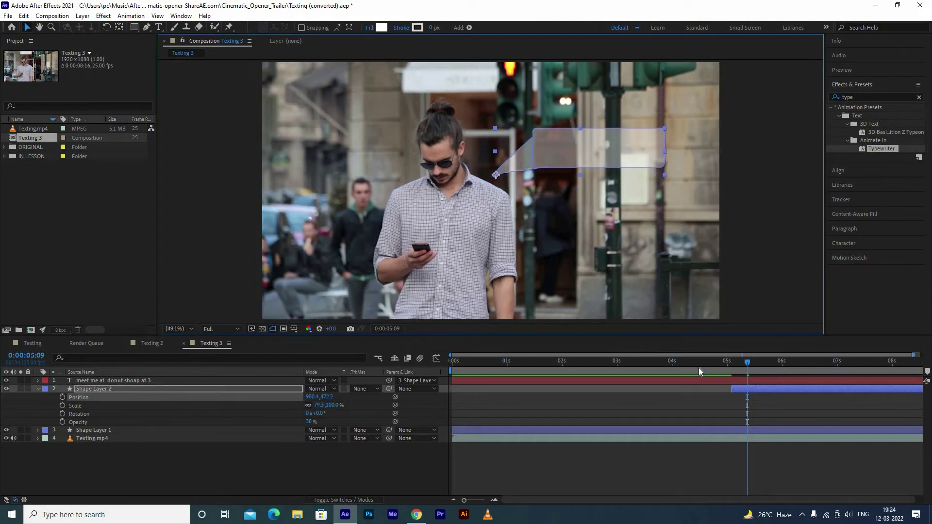
left_click_drag(715, 369, 737, 369)
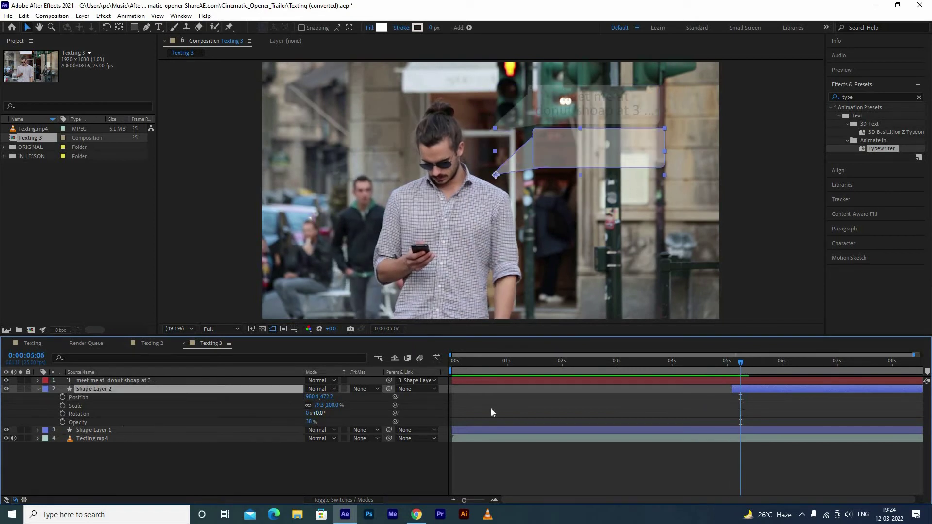
left_click(734, 366)
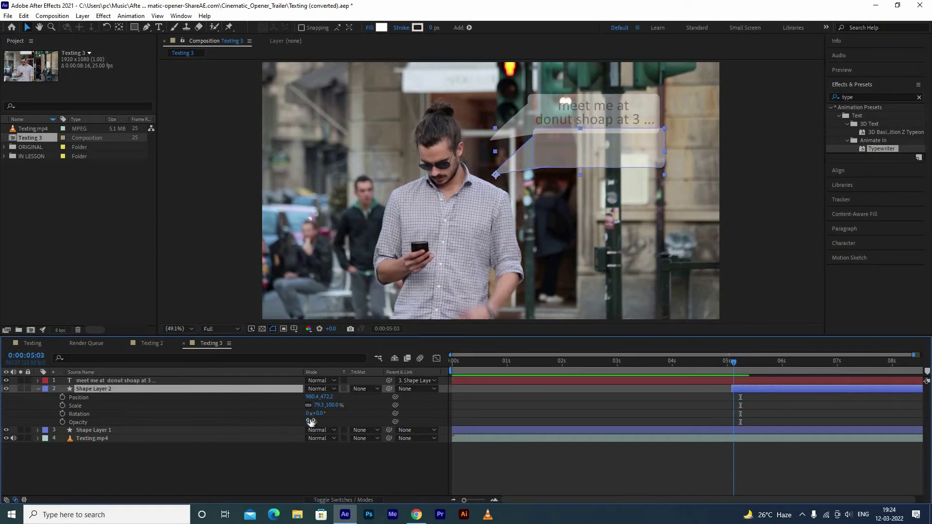
left_click_drag(358, 421, 740, 363)
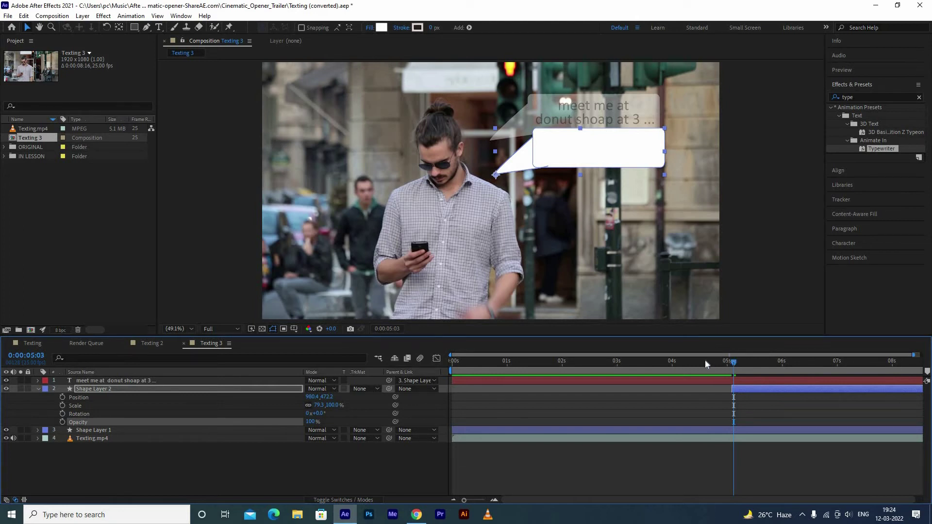
Flip Shape Layer 2 horizontally via Transform > Flip Horizontal
right_click(757, 391)
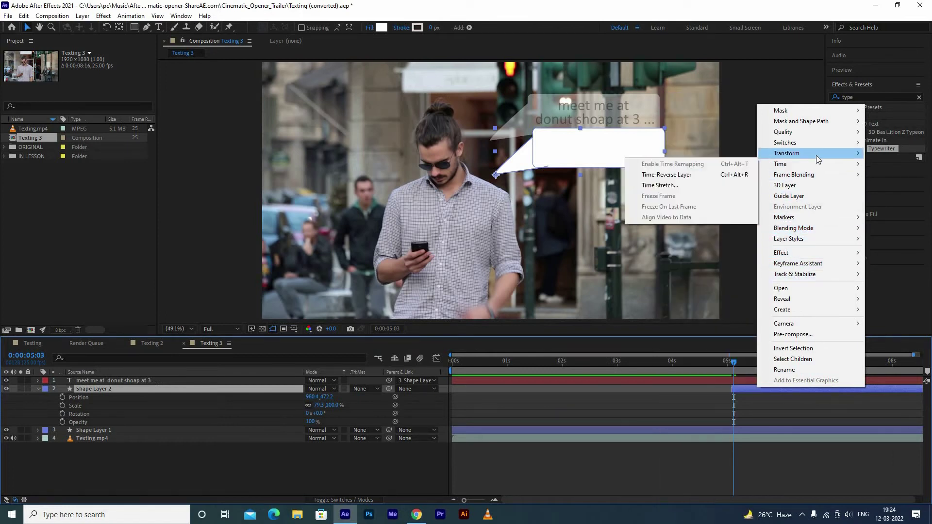
mouse_move(816, 154)
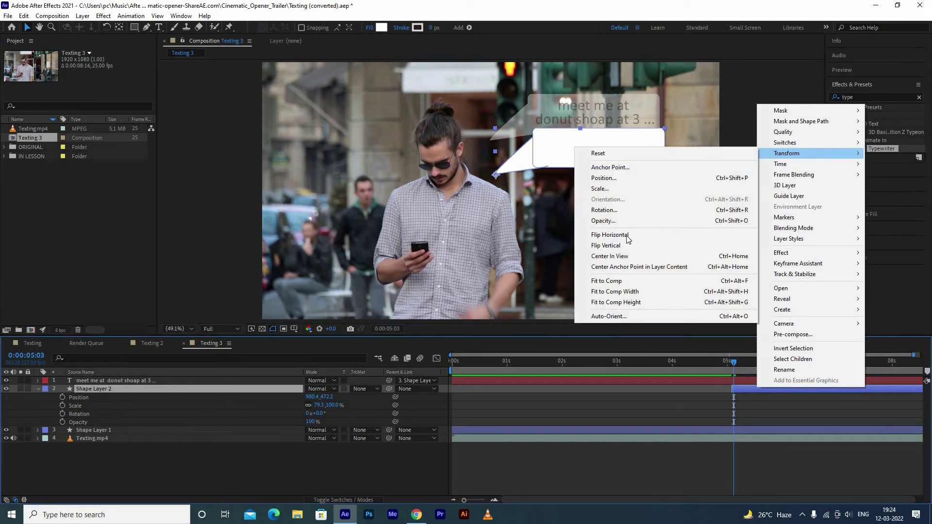
left_click(610, 235)
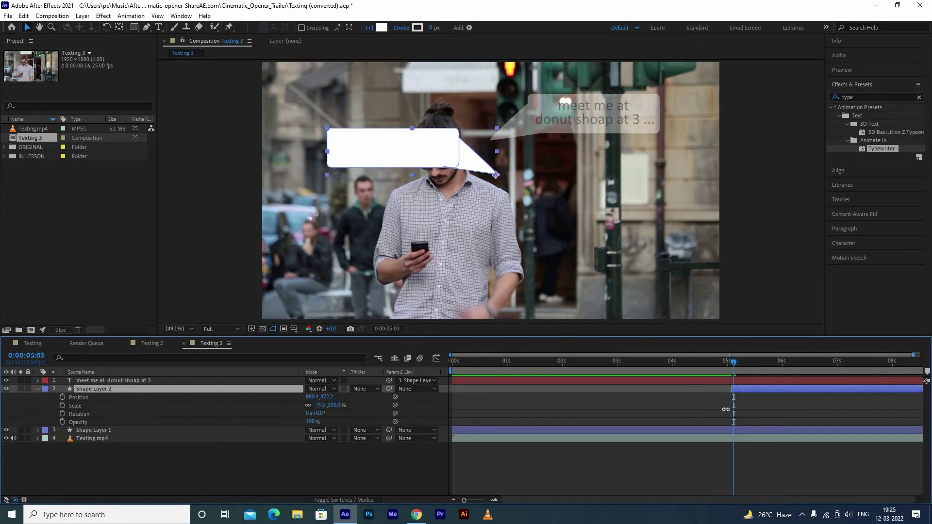
Shift the mirrored bubble right and set Y to 507.2, nudging it down to 1659.4, 527.2
left_click_drag(726, 409, 678, 406)
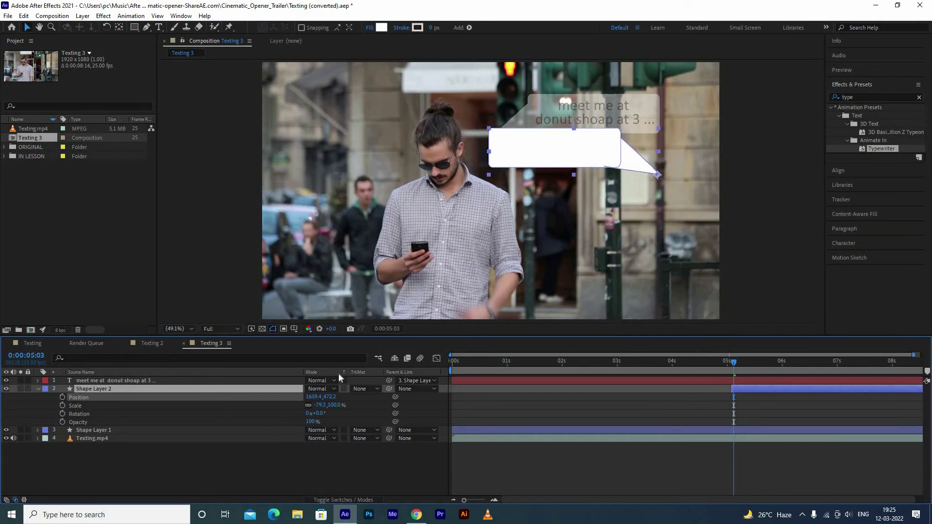
left_click(332, 398)
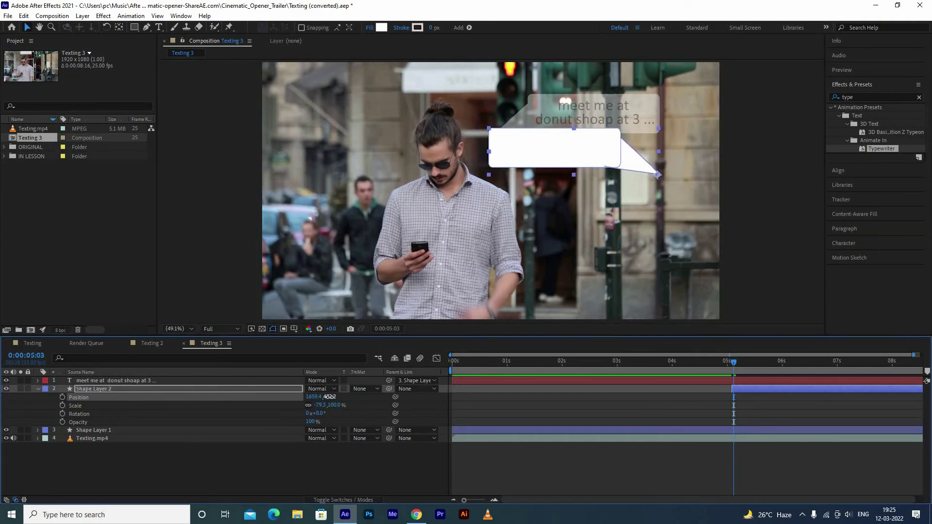
type("507.2")
key("Return")
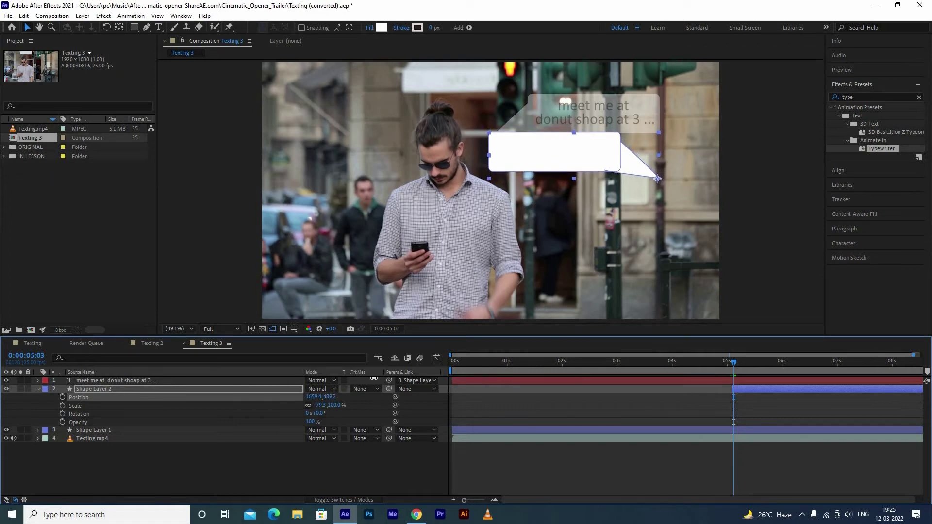
key("Down")
key("Down")
key("Down")
key("Down")
key("Down")
key("Down")
key("Down")
key("Down")
key("Down")
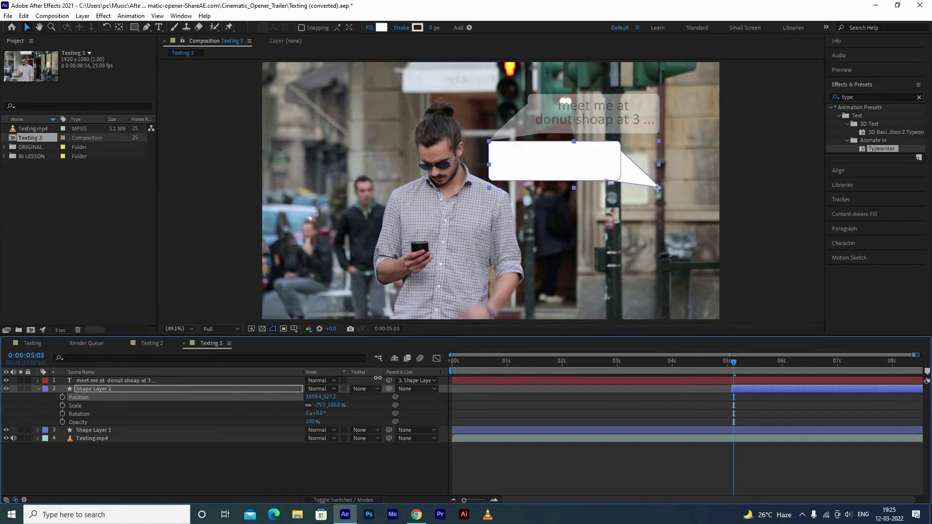
key("Down")
key("Down")
key("Down")
key("Down")
key("Down")
key("Down")
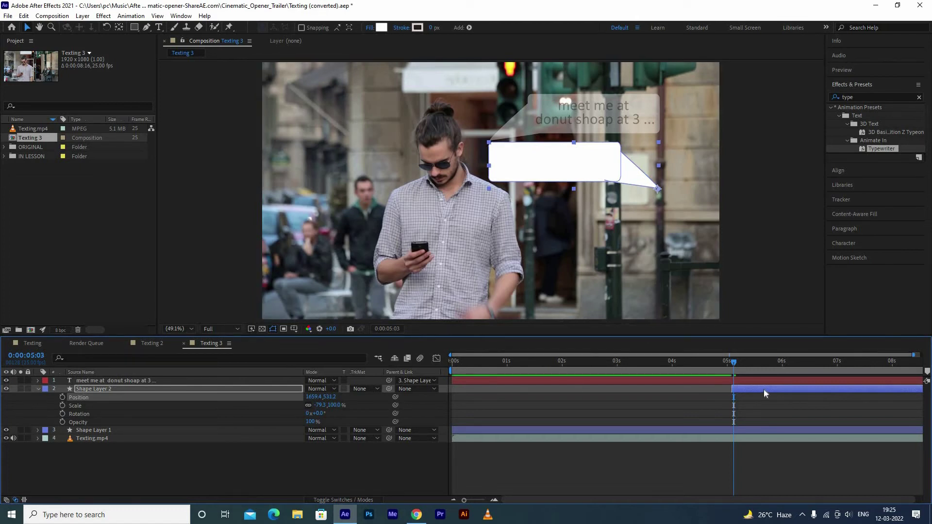
Fill the mirrored bubble with cyan 09AEEB
left_click(381, 28)
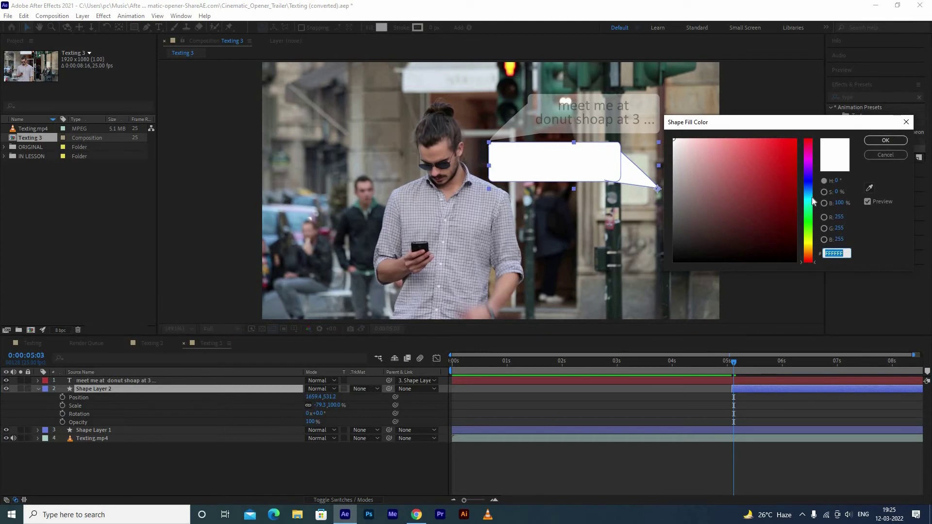
left_click_drag(814, 202, 809, 195)
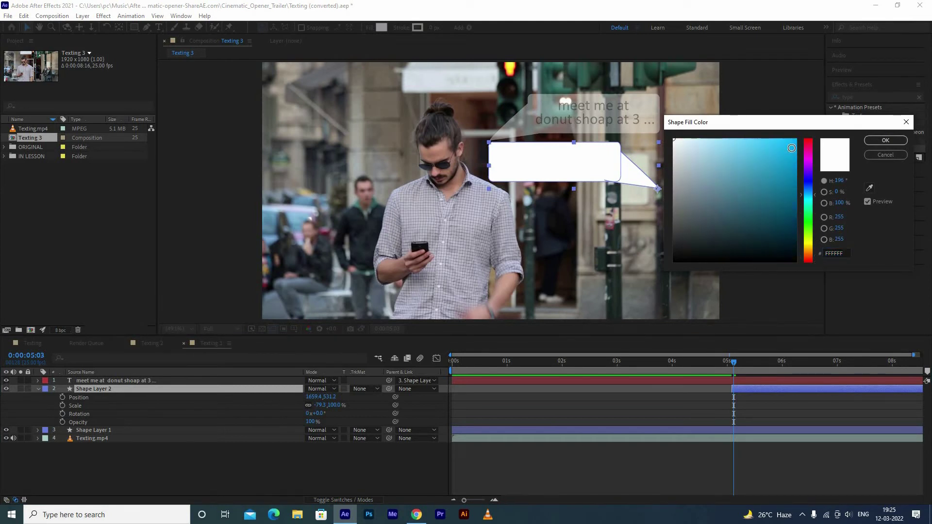
left_click(792, 148)
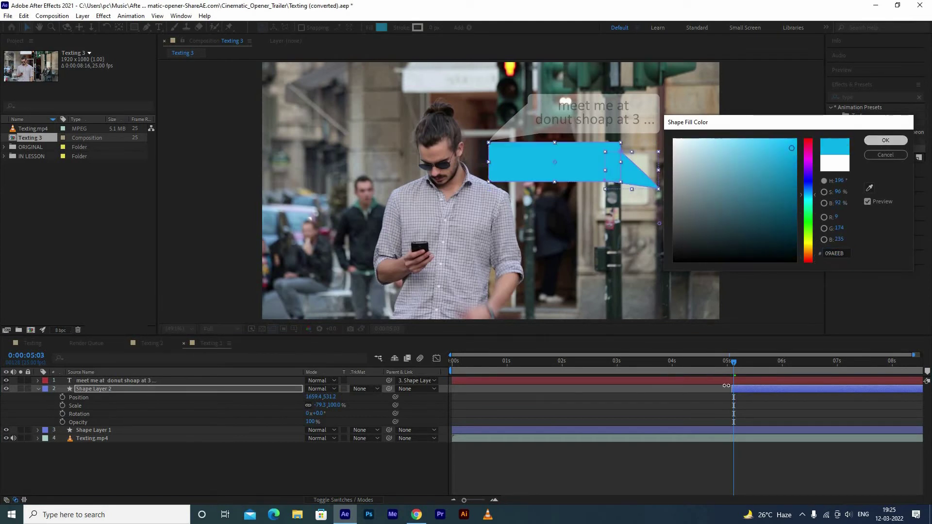
key("Return")
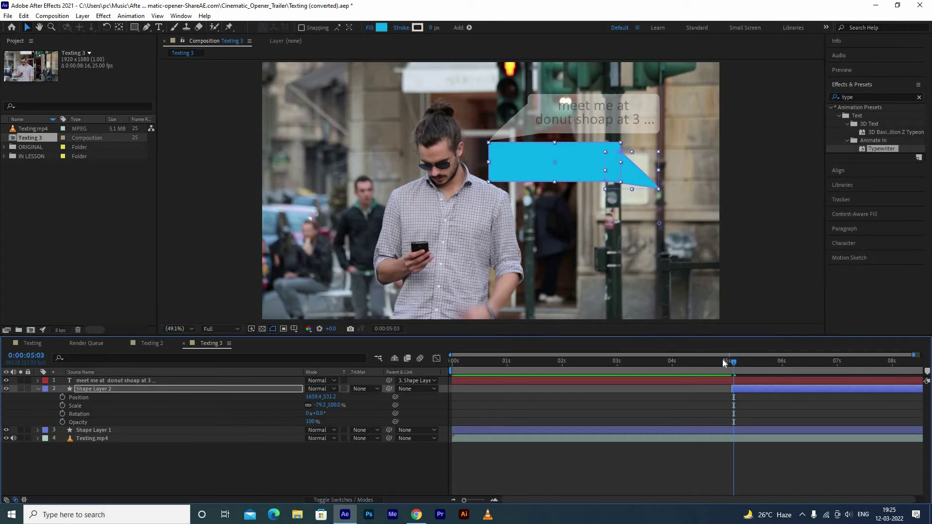
Nudge the cyan bubble to Position 1694.4, 549.2 at its first frame, 0:00:05:03
left_click_drag(723, 363, 731, 363)
left_click(729, 360)
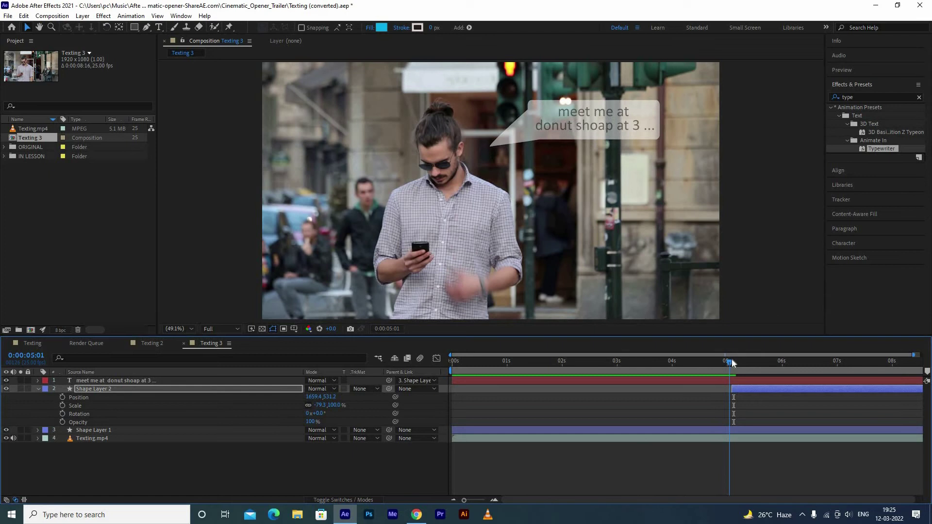
left_click_drag(731, 362, 733, 393)
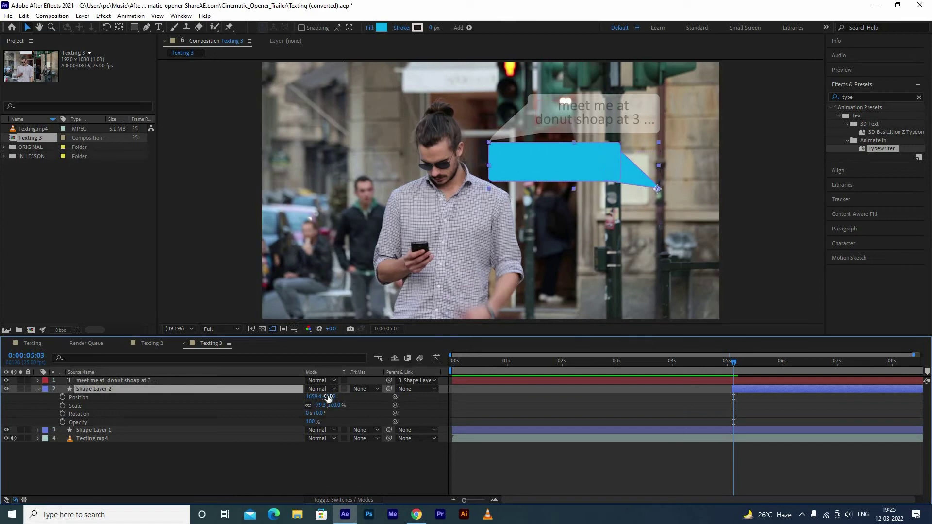
key("Down")
key("Down")
key("Down")
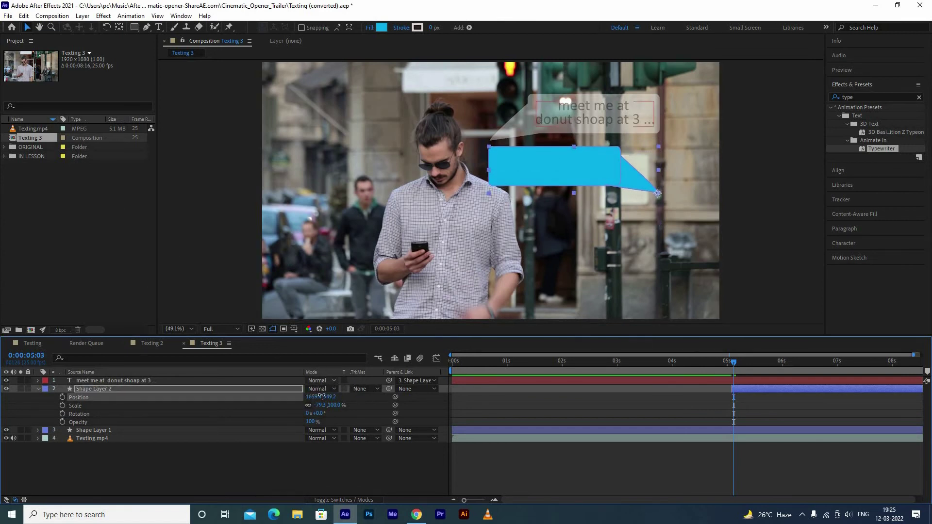
left_click_drag(309, 397, 327, 398)
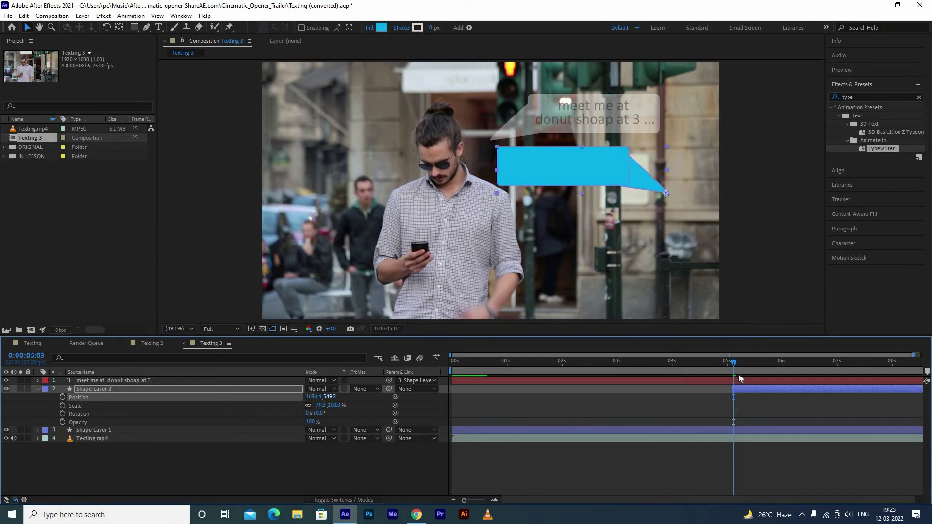
left_click_drag(747, 364, 744, 364)
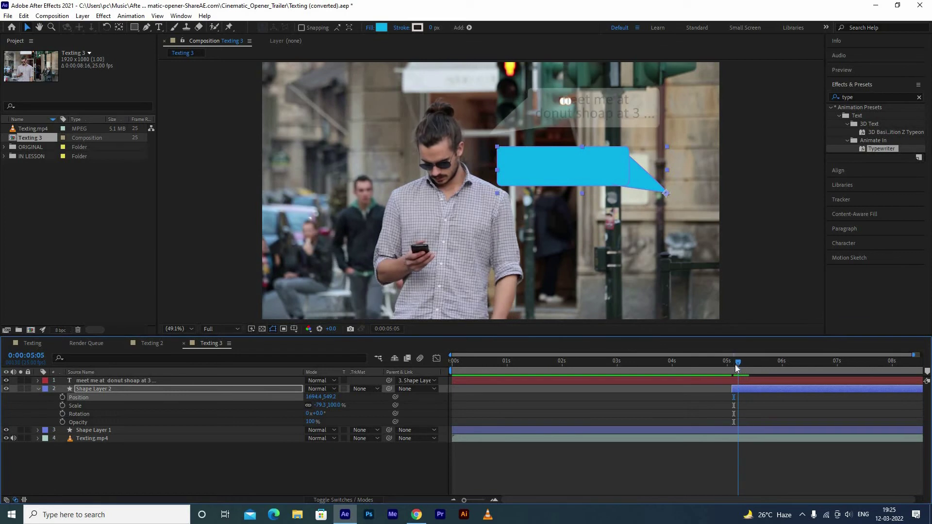
left_click_drag(744, 364, 734, 378)
Keyframe Shape Layer 2's Position so the bubble rises from Y 549.2 to 430.2 after 0:00:05:03, then preview
left_click(733, 390)
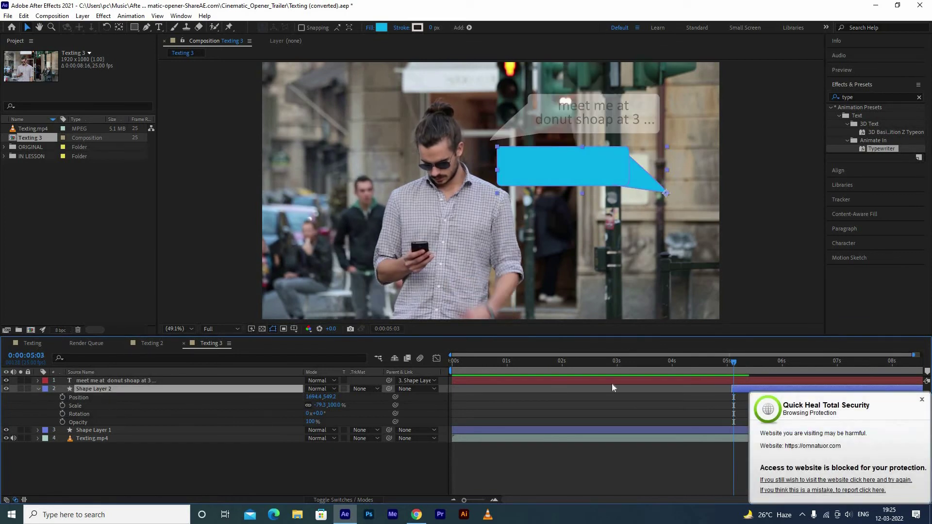
key("alt+shift+p")
mouse_move(735, 363)
left_mouse_down()
mouse_move(753, 363)
mouse_move(756, 391)
left_mouse_up()
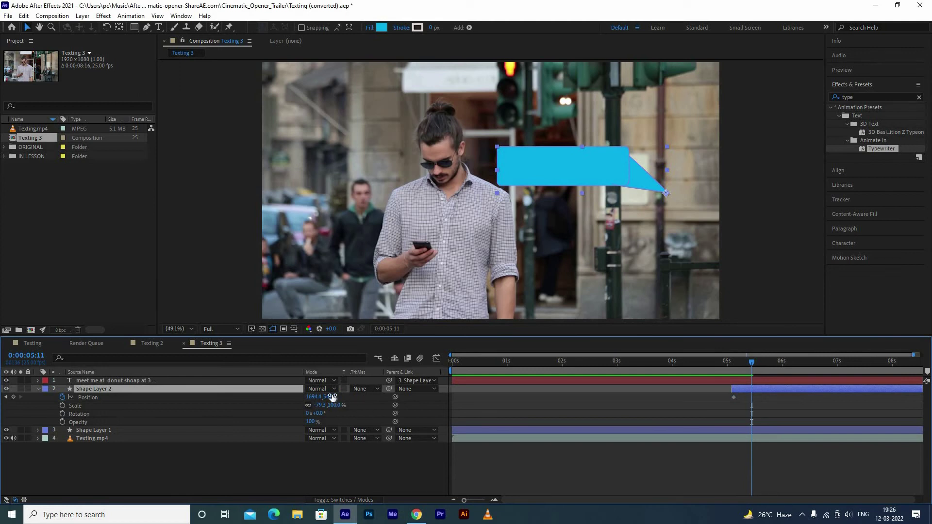
left_click_drag(330, 398, 331, 342)
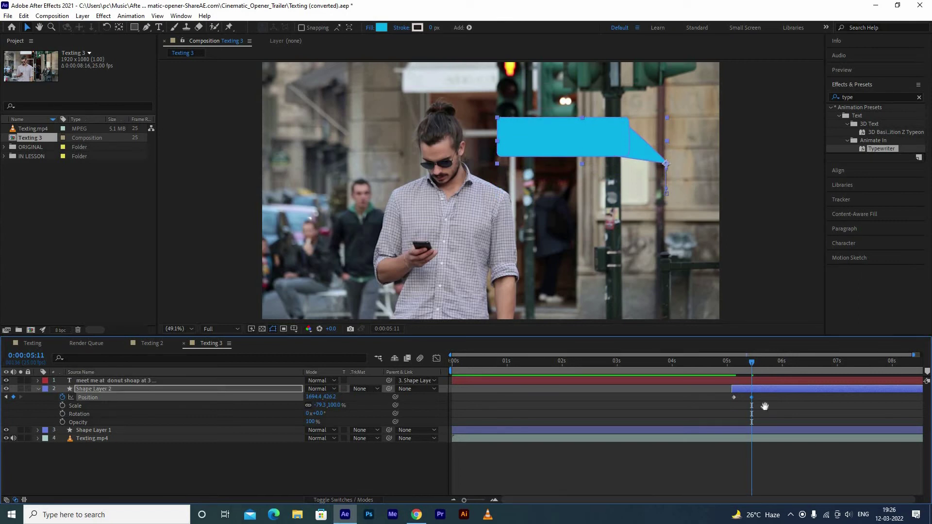
key("shift+Page_Up")
key("space")
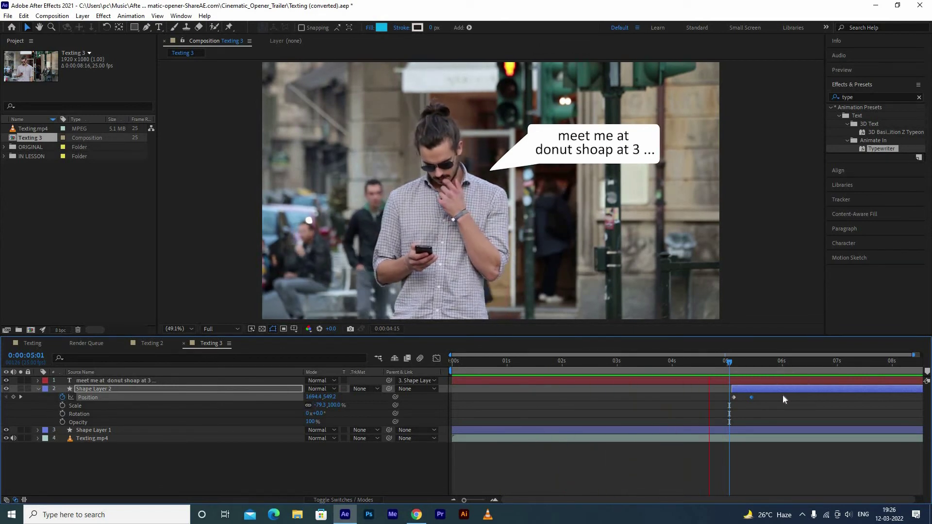
key("space")
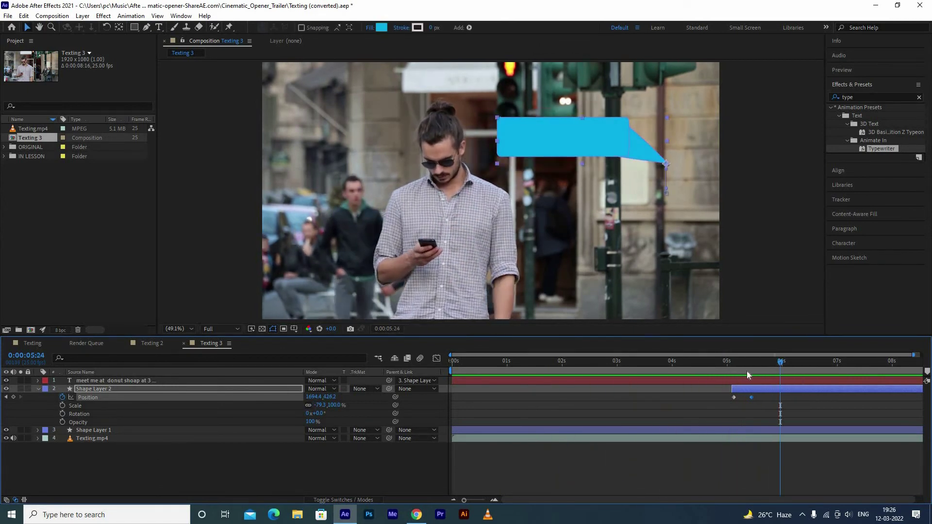
left_click_drag(747, 371, 753, 379)
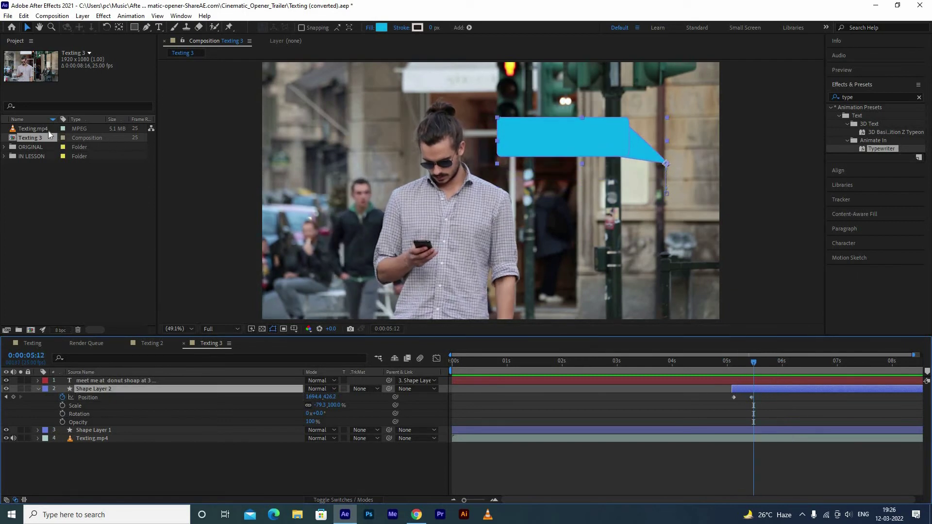
Add the reply text 'Sound good nom .nom.nom' on two lines, centred inside the cyan bubble
left_click(159, 27)
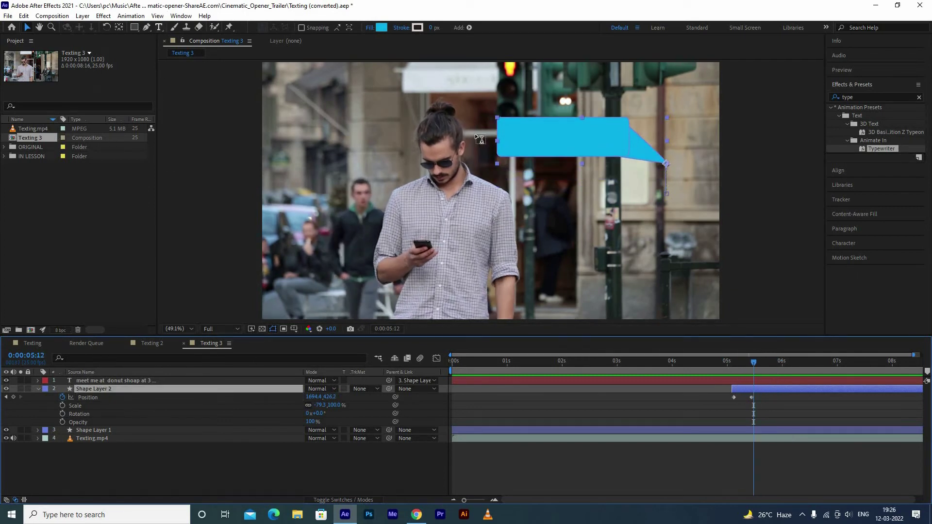
left_click(518, 149)
type("S")
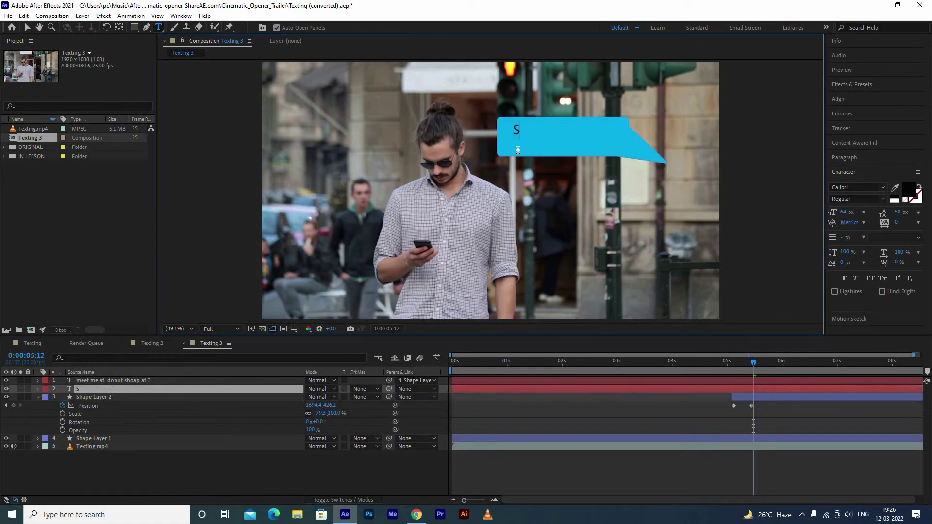
type("ound ")
type("good ")
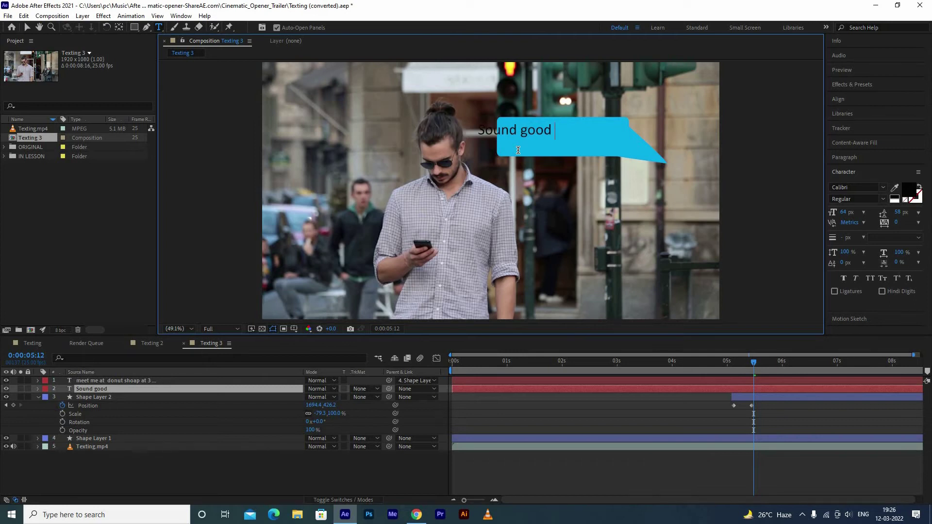
type("nom .nom.nom")
key("Escape")
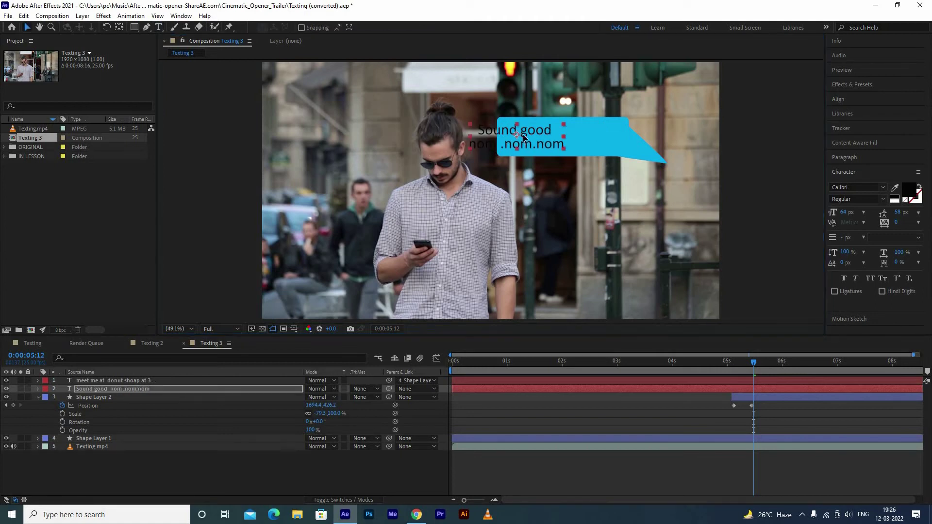
left_click(564, 136)
left_click_drag(555, 139, 534, 136)
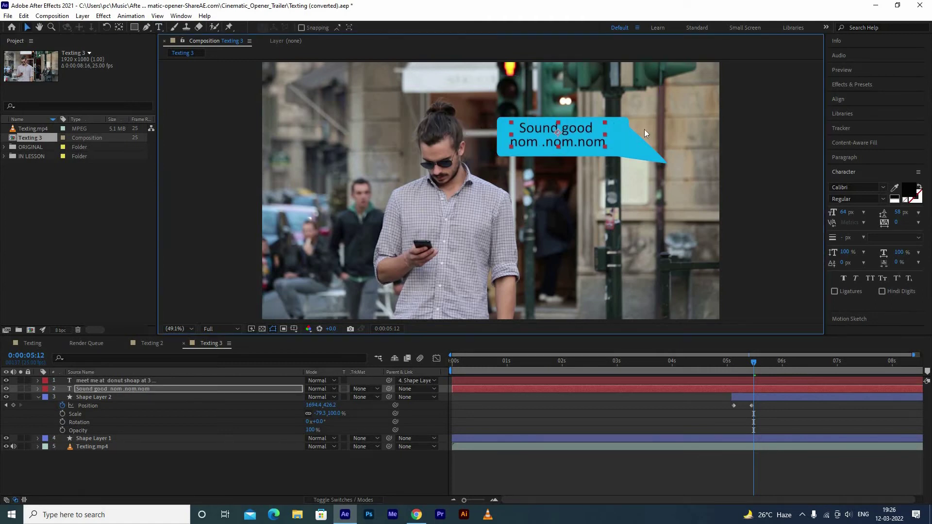
left_click(92, 446)
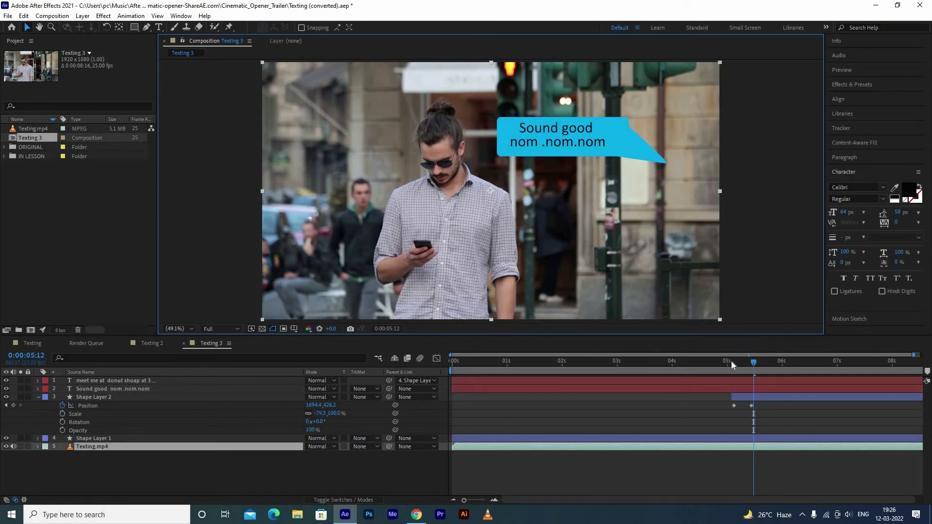
Preview the speech bubble animation from the start to check where the reply text appears
left_click_drag(731, 361, 733, 368)
key("space")
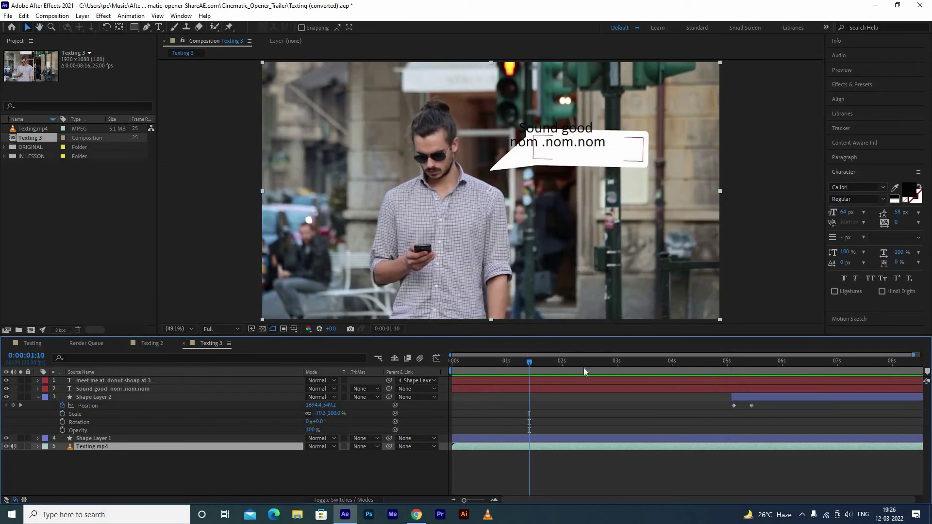
left_click(452, 379)
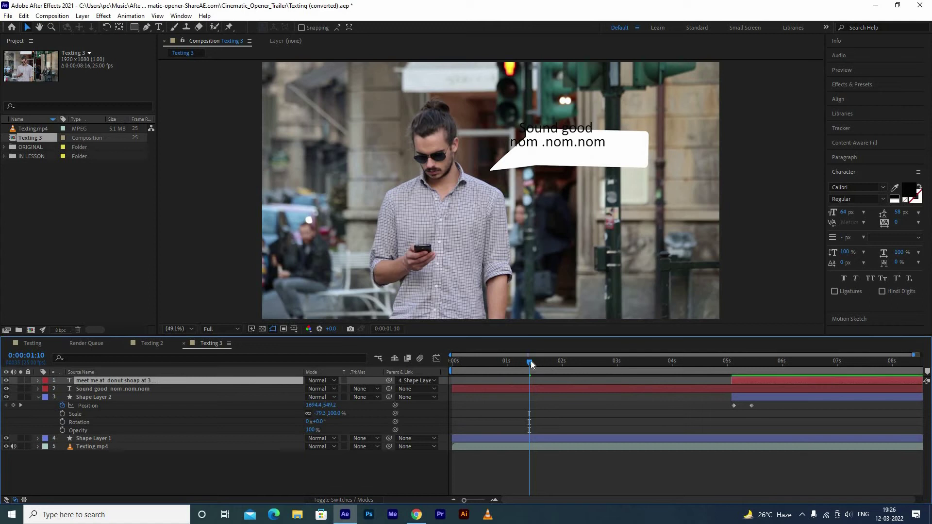
key("Home")
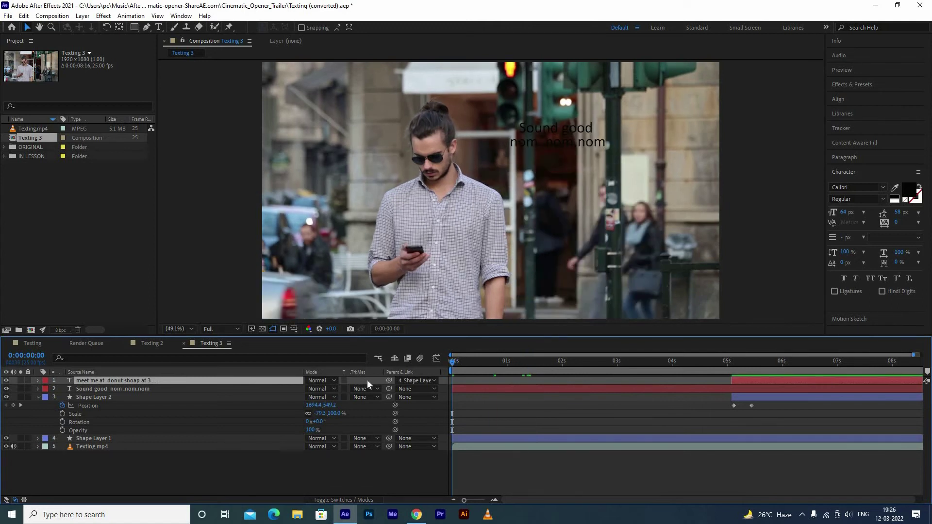
key("space")
key("space")
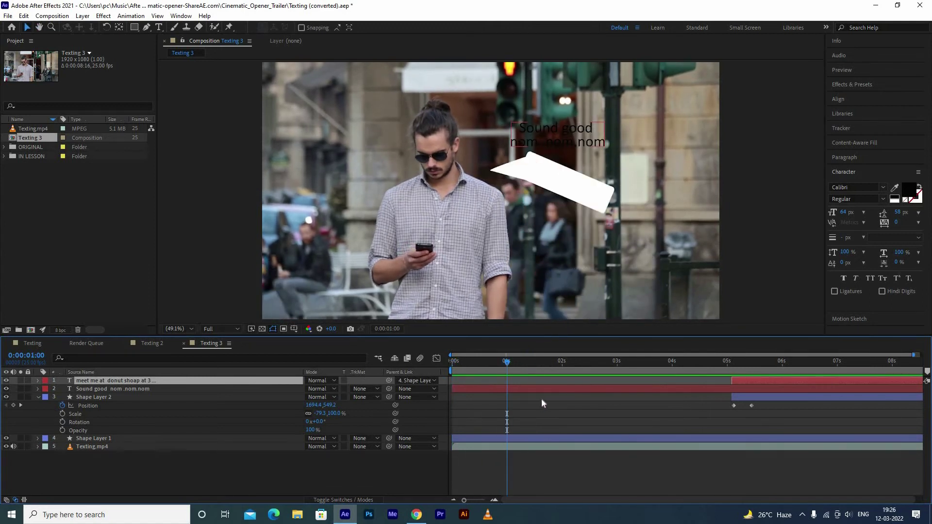
key("shift+Page_Down")
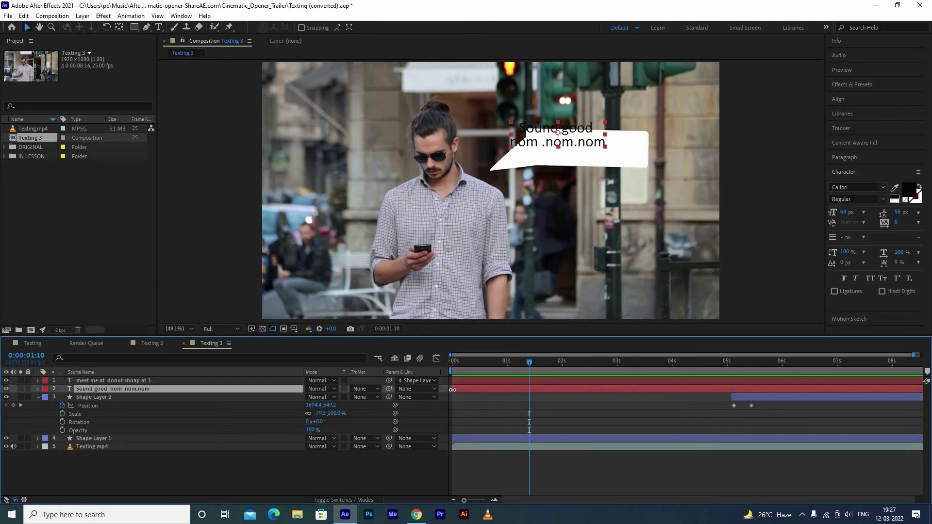
Select the Sound good text layer and replay the animation from the first frame
left_click(456, 391)
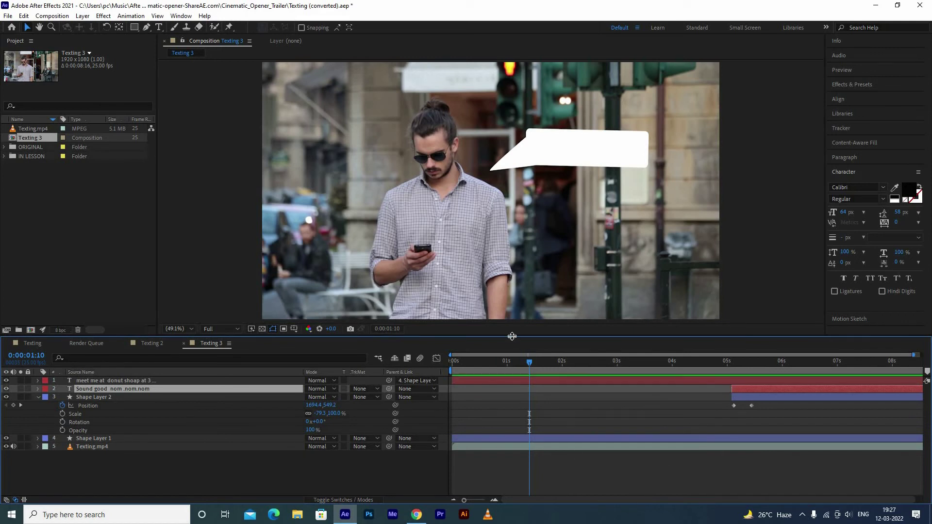
key("Home")
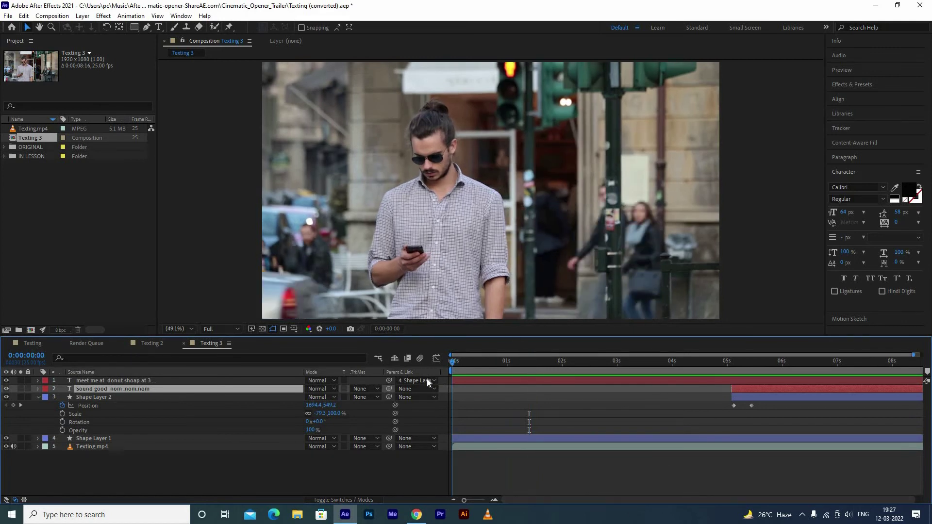
key("space")
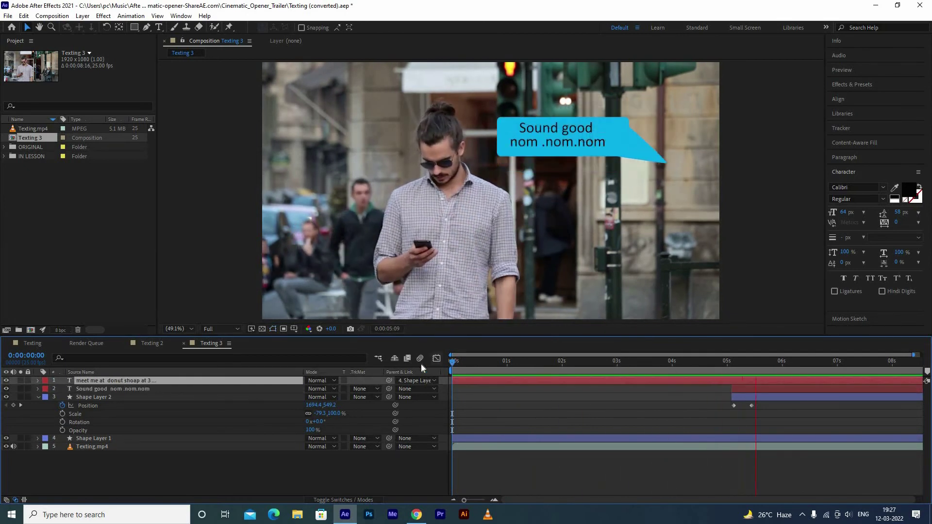
key("space")
key("space")
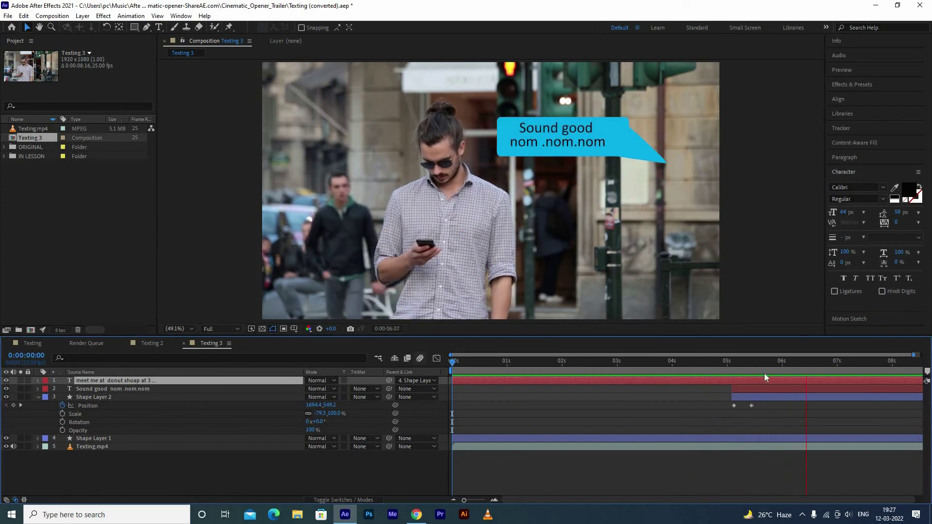
Trim the Sound good text layer's in-point to 0:00:05:08 with Alt+[
key("space")
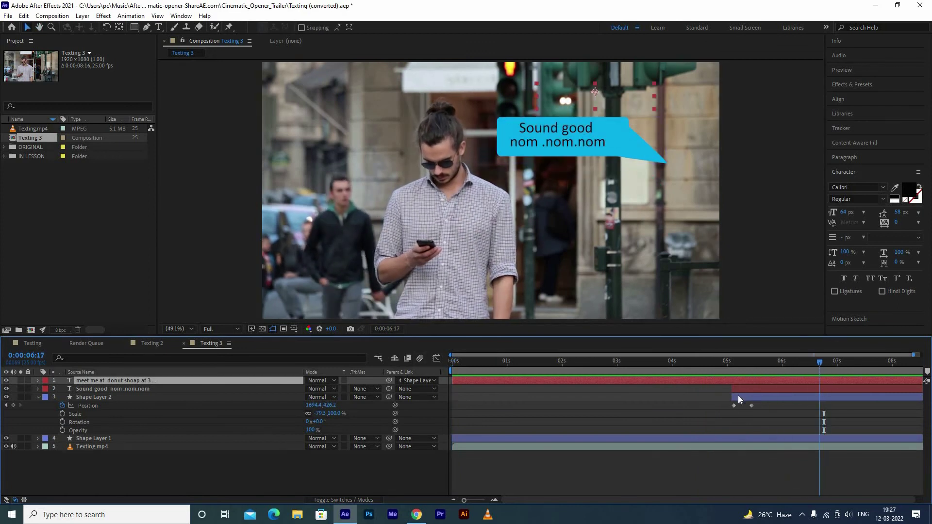
left_click(744, 362)
left_click(756, 388)
key("alt+bracketleft")
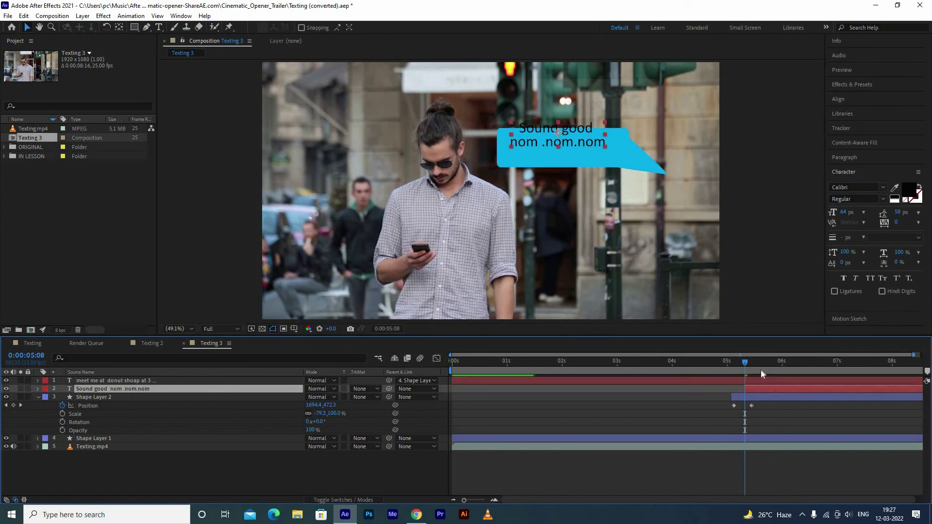
Scrub back to 0:00:05:02 and preview the animation to check the bubble timing
left_click_drag(744, 364, 732, 364)
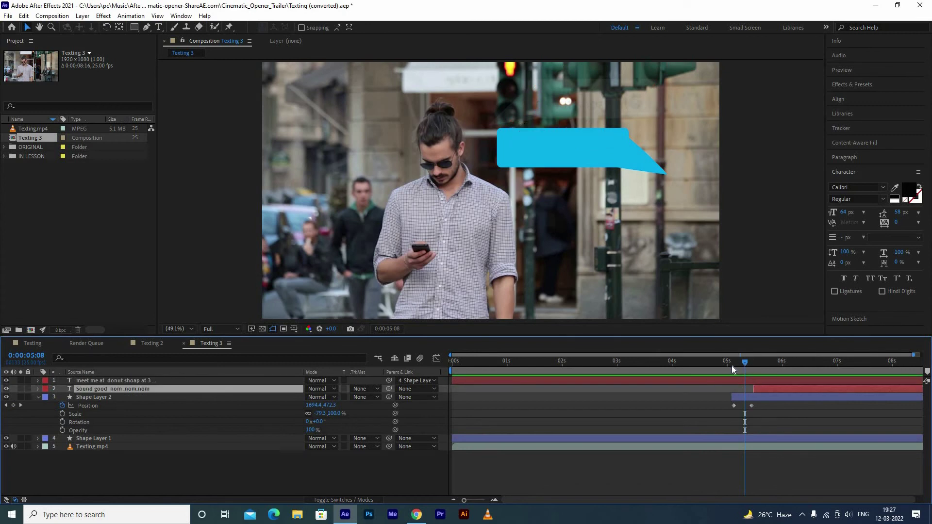
key("space")
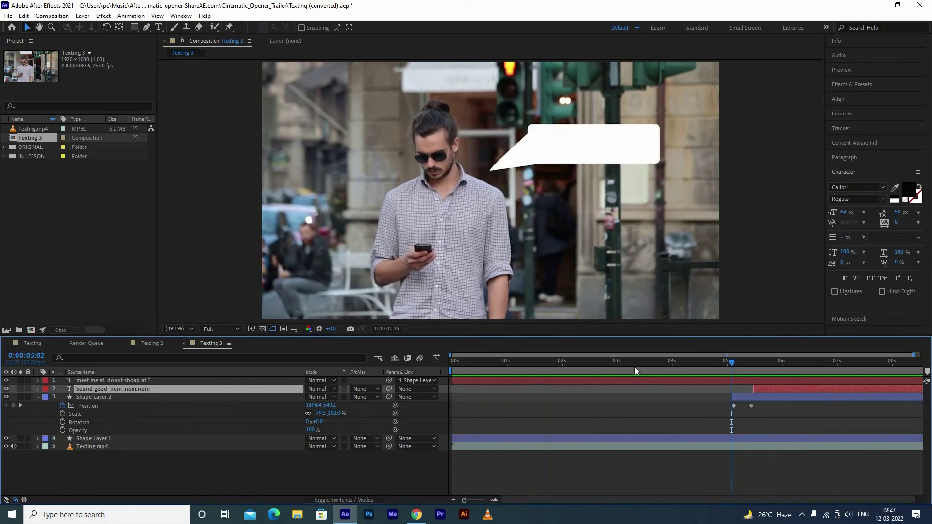
left_click(634, 367)
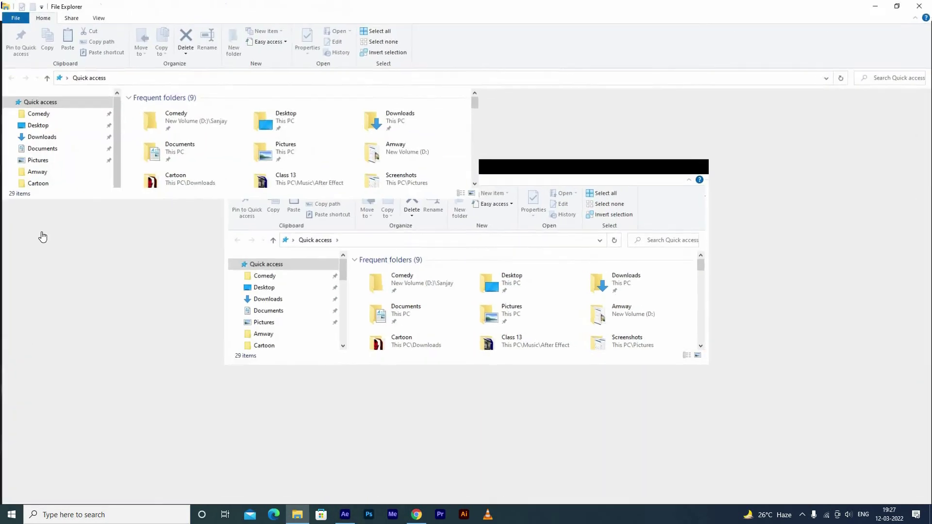
Browse to This PC > Music > After Effect > Data > After Effects Project Files and launch Text with Mask Animation
left_click(33, 237)
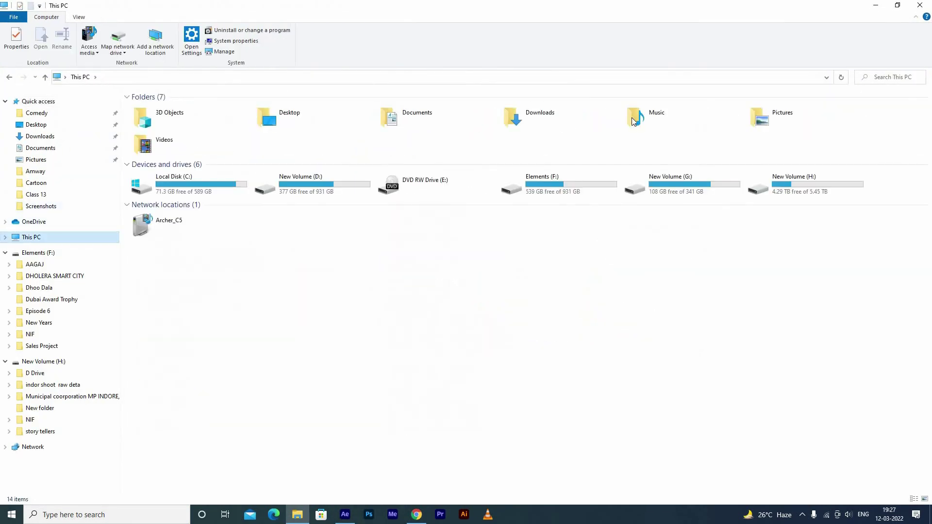
double_click(635, 117)
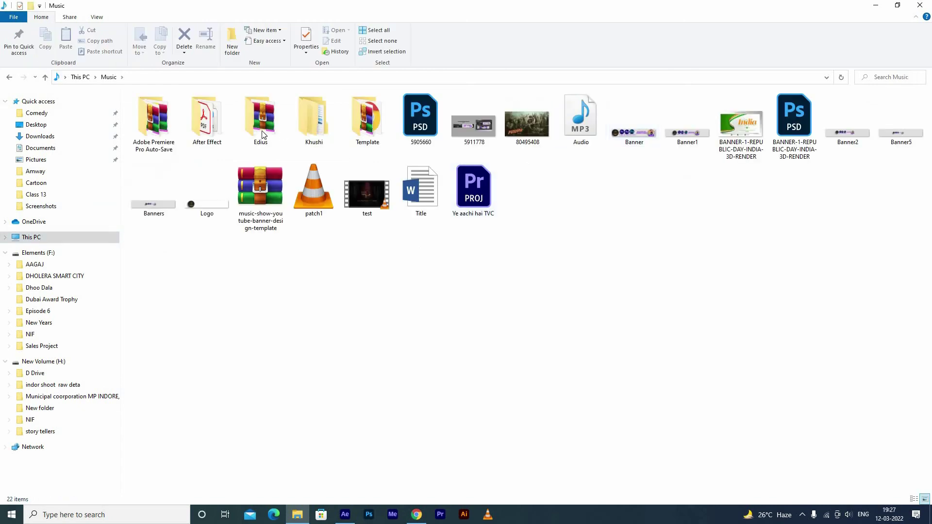
double_click(207, 122)
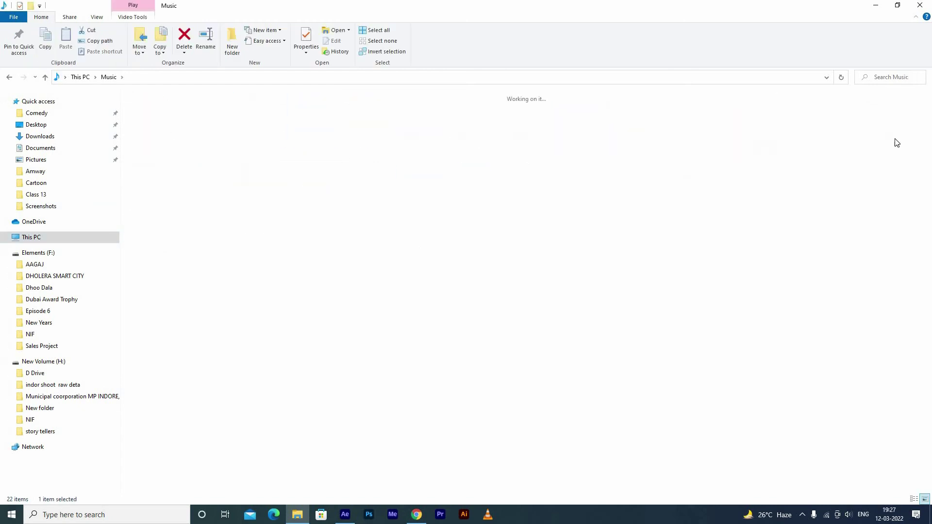
double_click(901, 138)
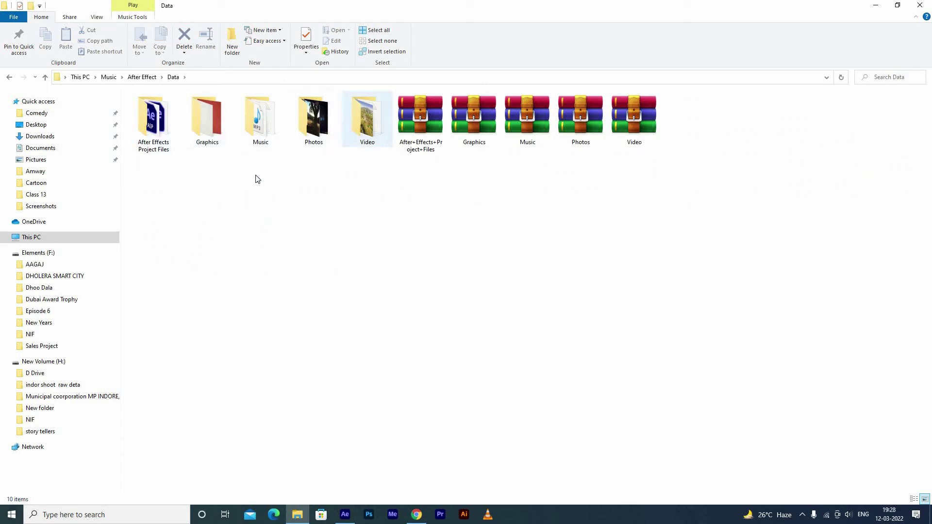
double_click(161, 142)
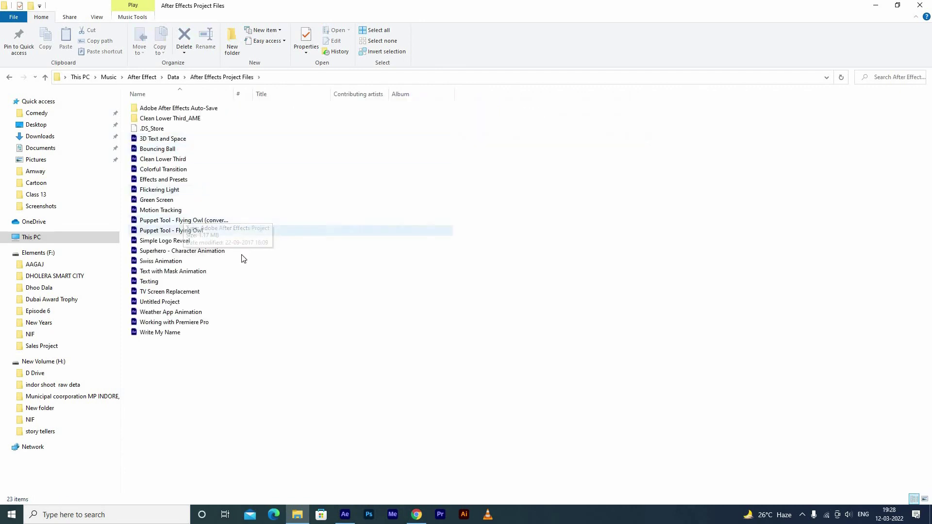
double_click(171, 273)
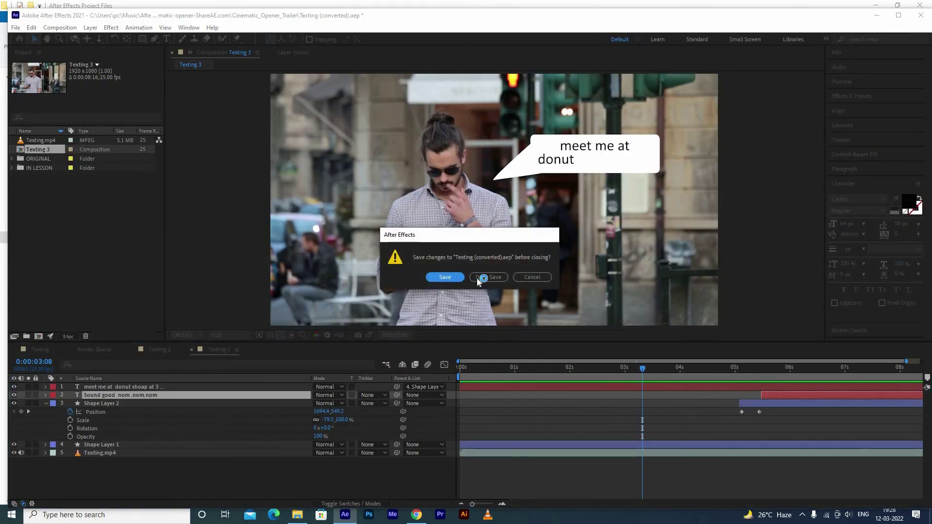
Answer the save prompt, accept the conversion warning, and dismiss the missing fonts notice
left_click(449, 279)
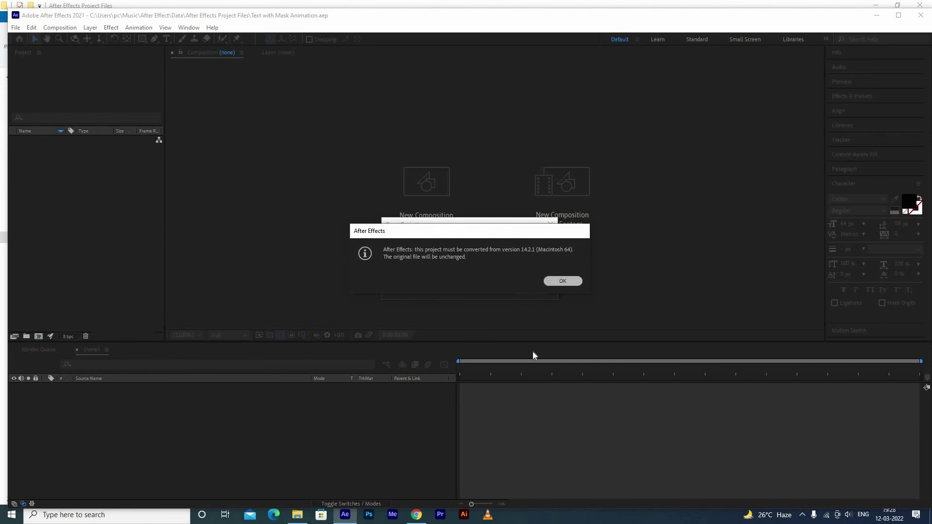
key("Return")
key("Return")
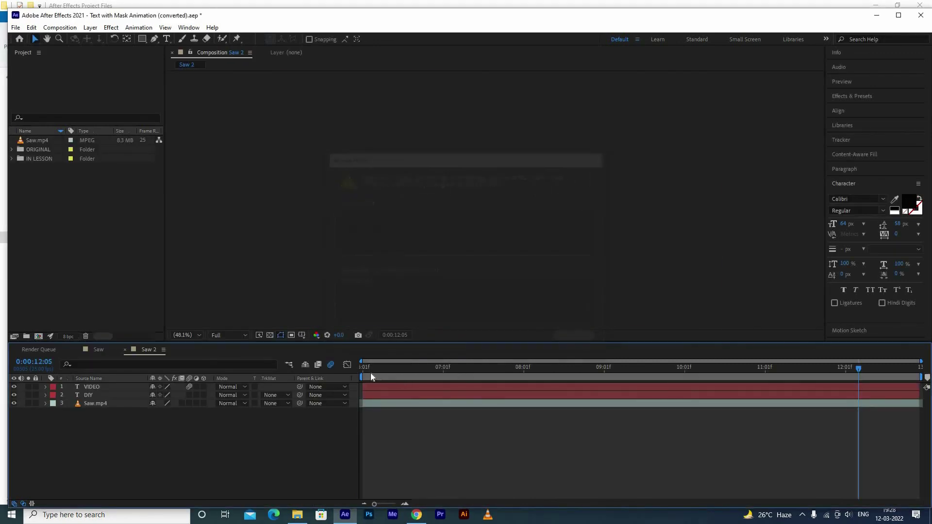
left_click(369, 370)
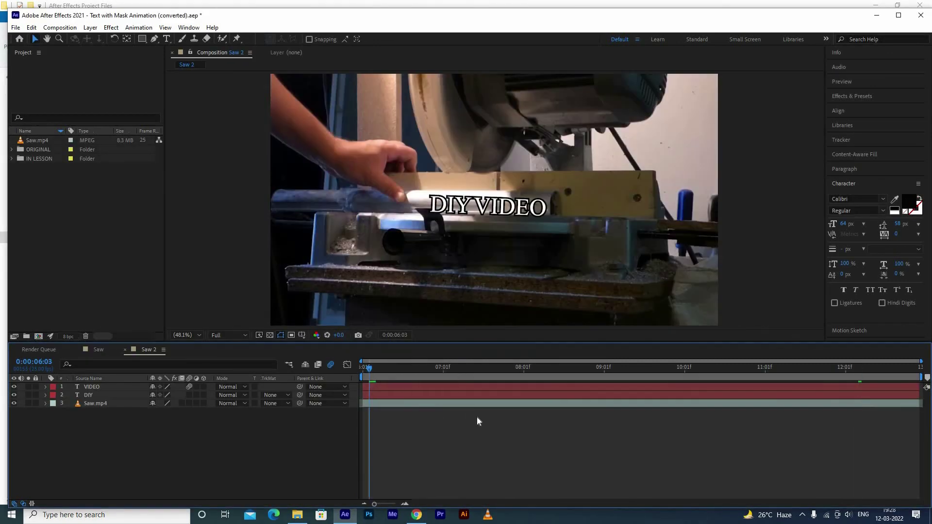
Preview the Saw 2 composition with the DIY VIDEO title and maximize the After Effects window
key("space")
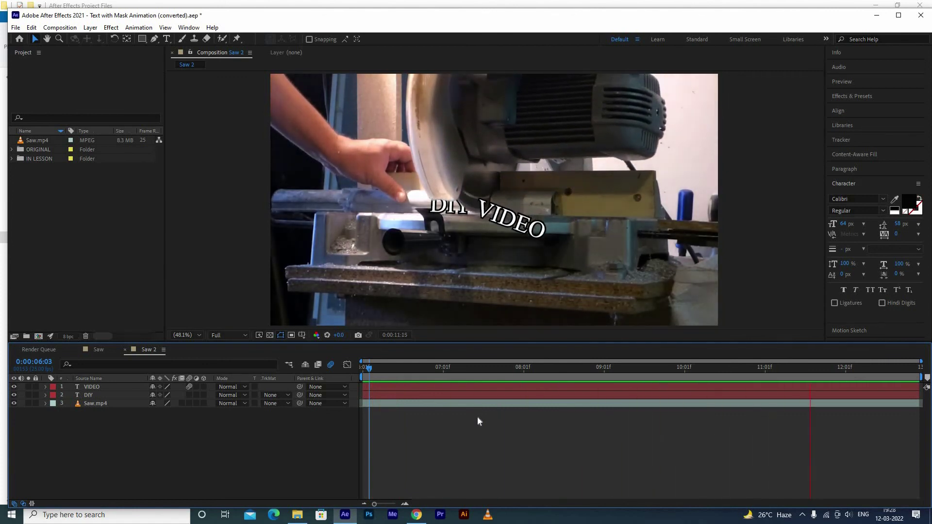
key("space")
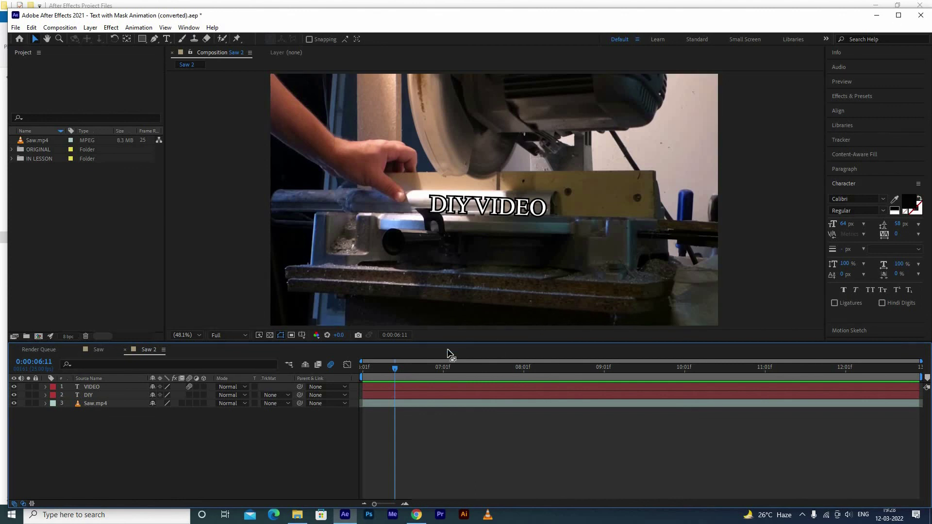
key("super+Up")
left_click(362, 362)
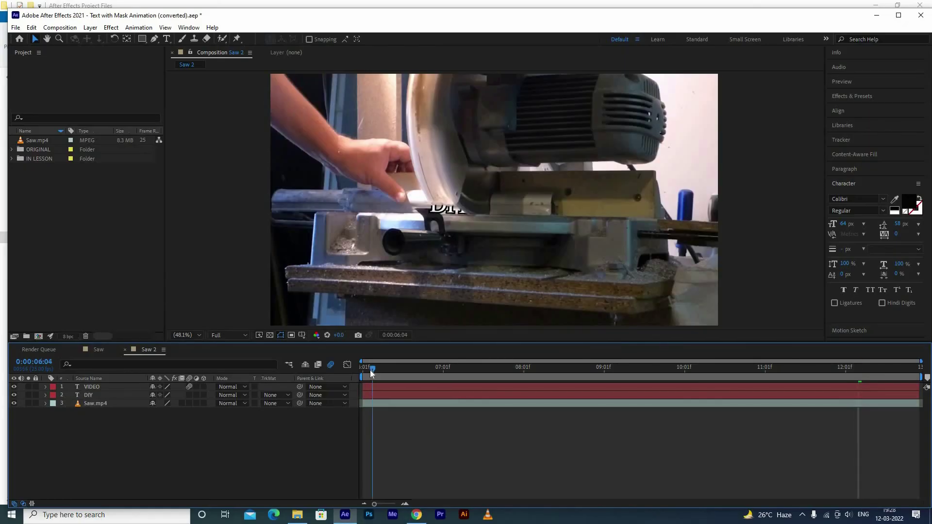
key("space")
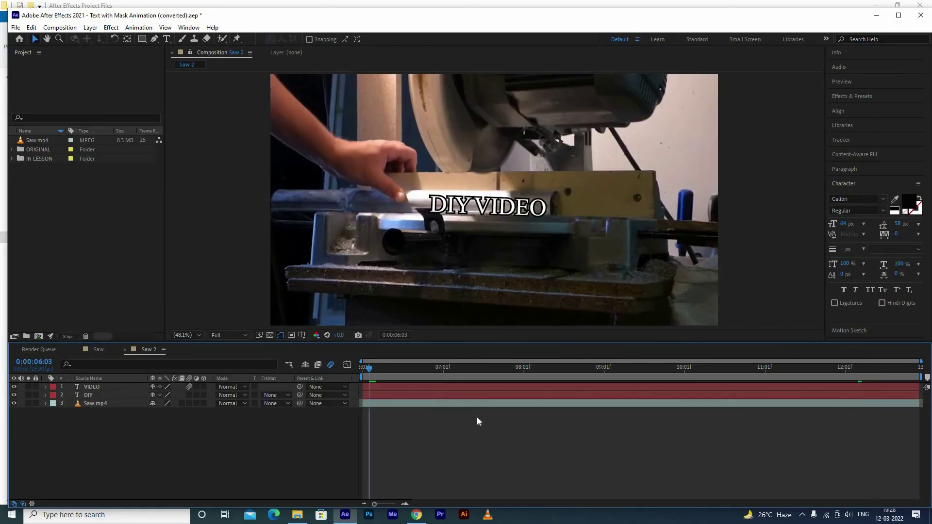